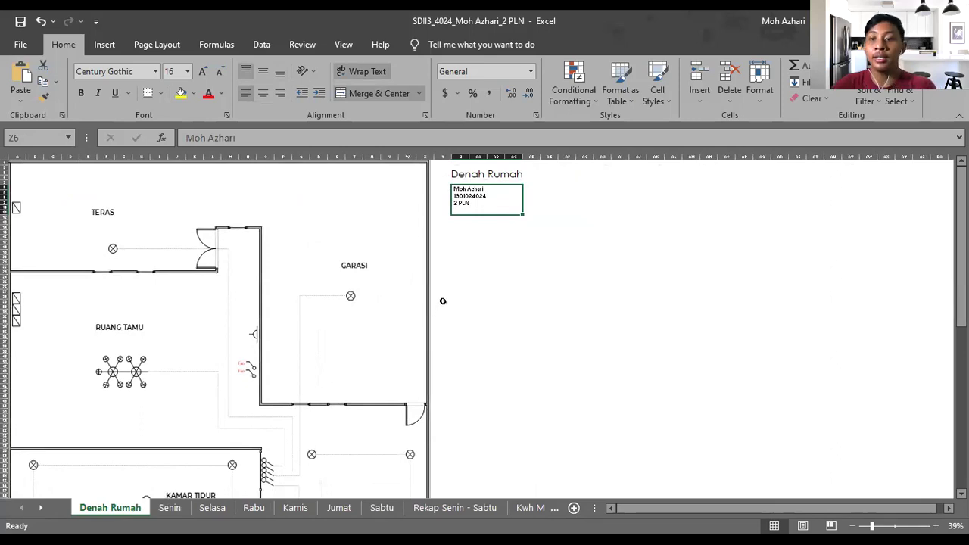
# Examine the house floor plan on the Denah Rumah sheet, including the lamps, switches and sockets in every room.
pyautogui.scroll(-12, 482, 226)
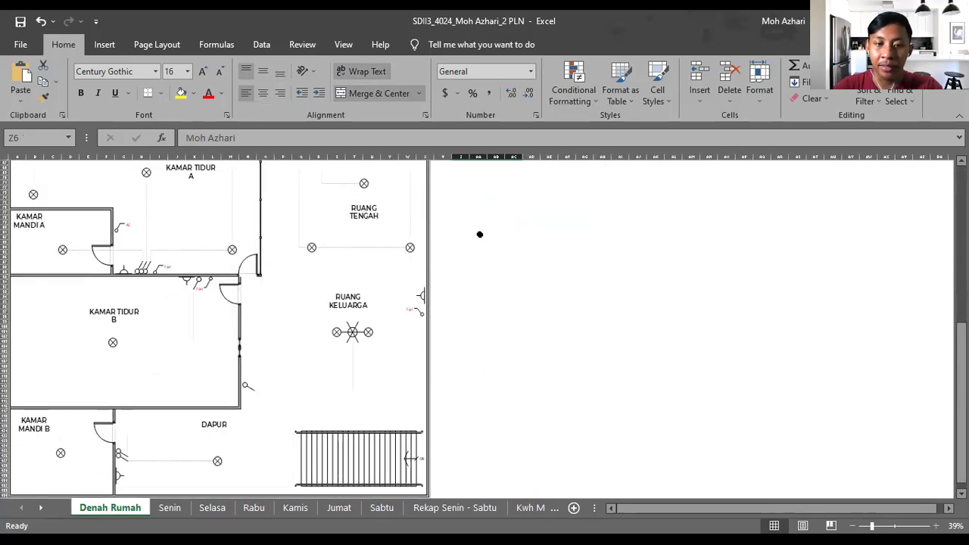
pyautogui.scroll(-7, 476, 235)
pyautogui.scroll(4, 459, 262)
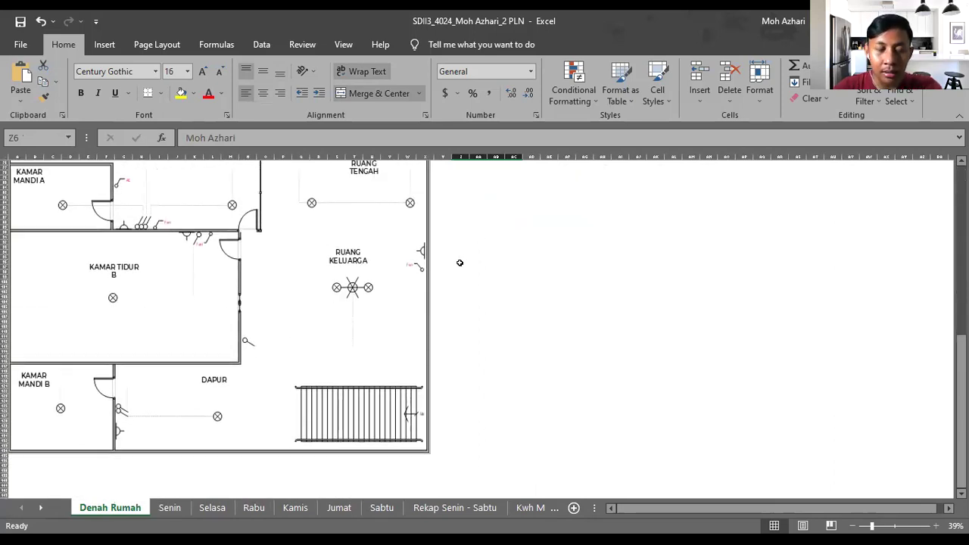
pyautogui.scroll(2, 459, 262)
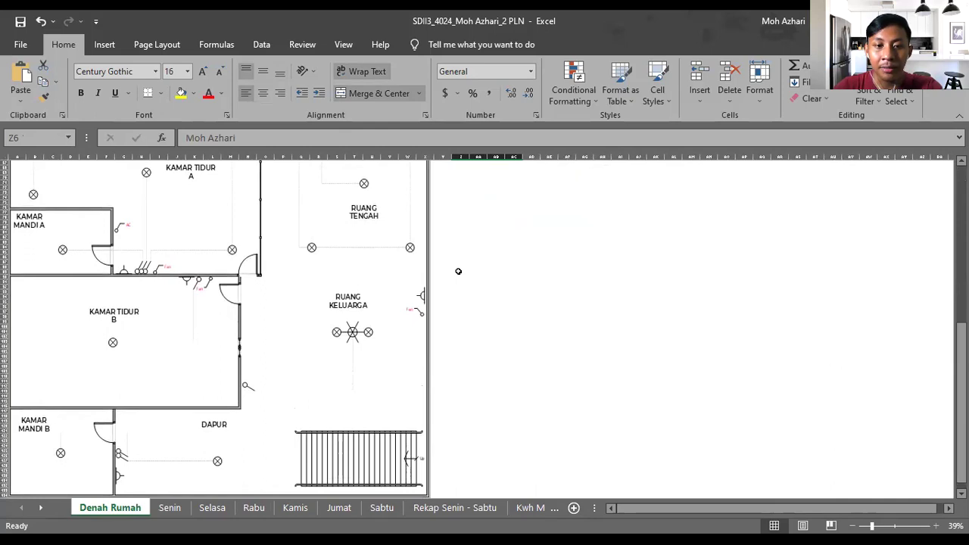
pyautogui.scroll(5, 458, 271)
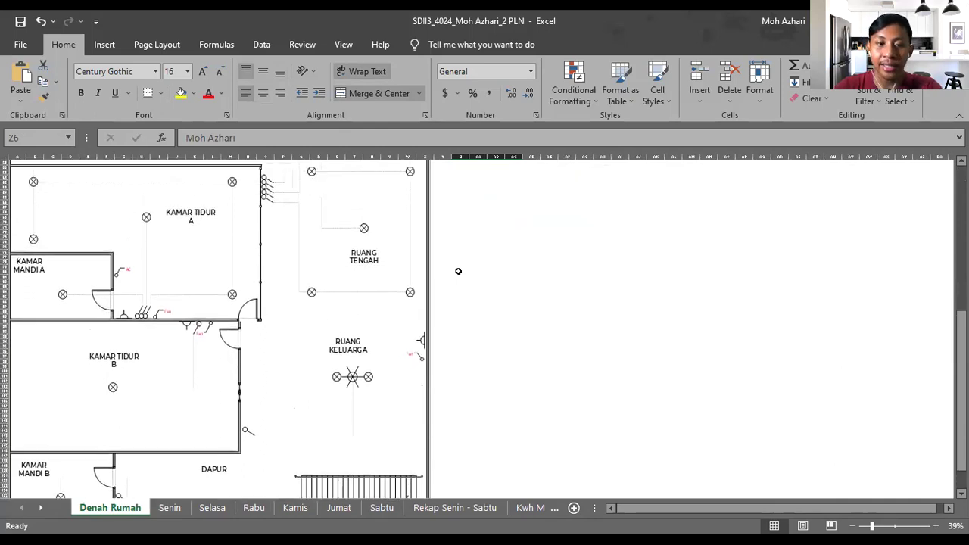
pyautogui.scroll(9, 462, 258)
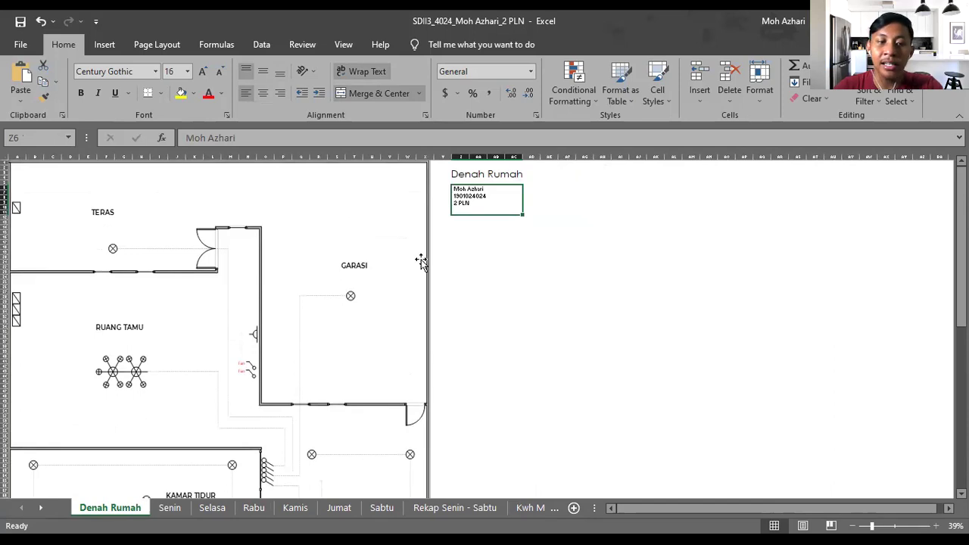
pyautogui.scroll(-6, 419, 260)
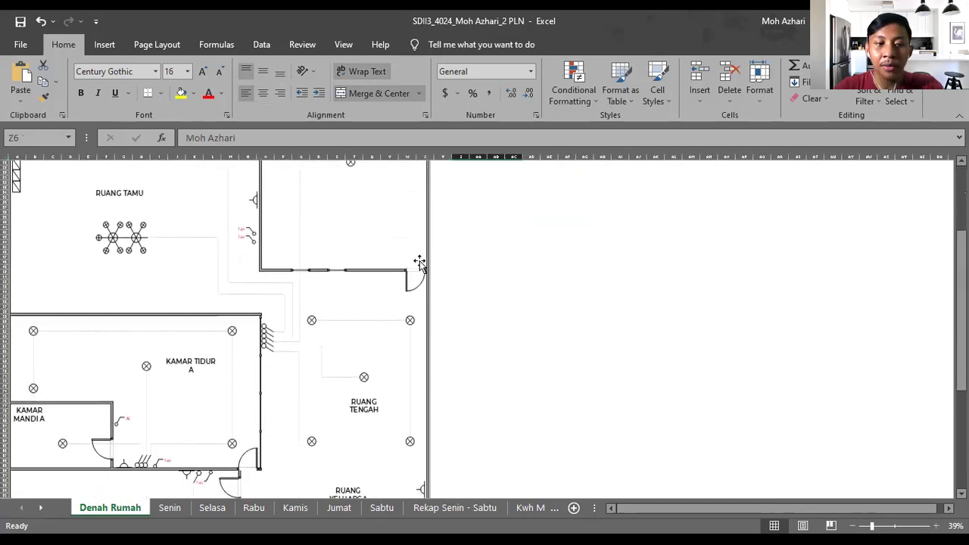
pyautogui.scroll(-1, 419, 262)
pyautogui.scroll(-2, 420, 262)
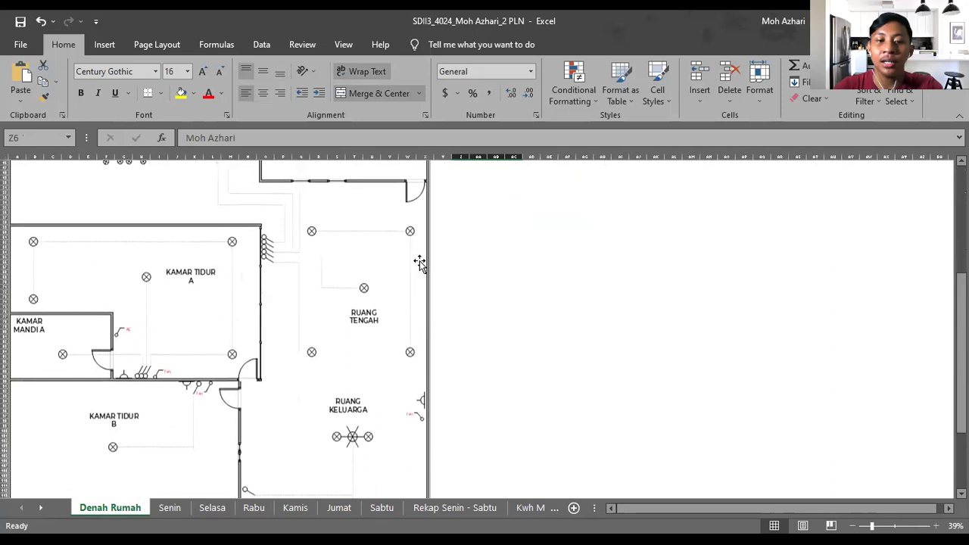
pyautogui.scroll(-2, 420, 260)
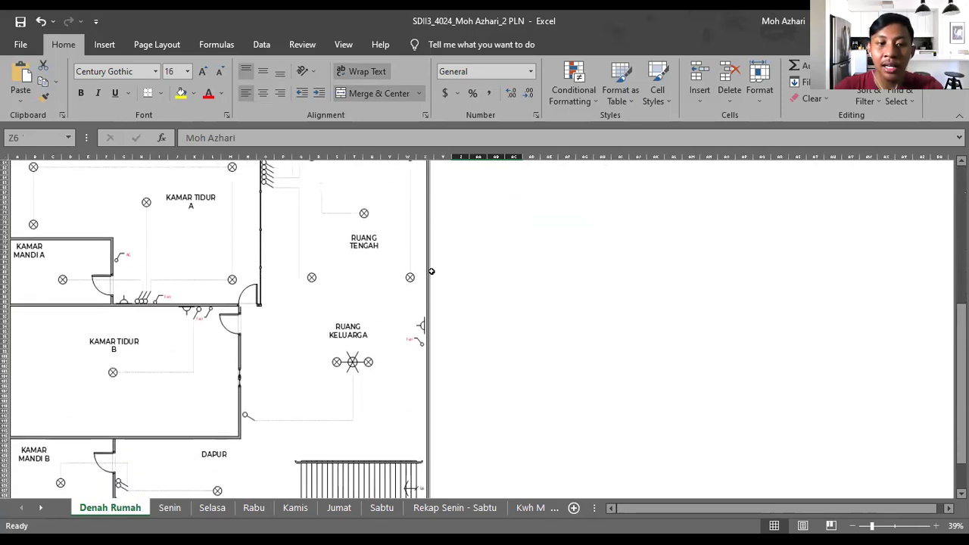
pyautogui.scroll(-2, 432, 265)
pyautogui.scroll(-1, 434, 261)
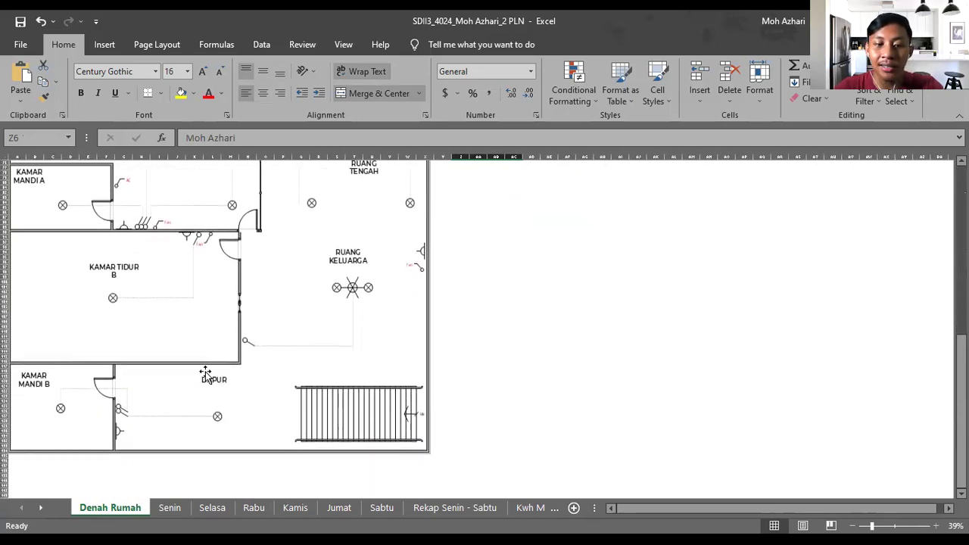
pyautogui.scroll(6, 201, 405)
pyautogui.scroll(3, 199, 414)
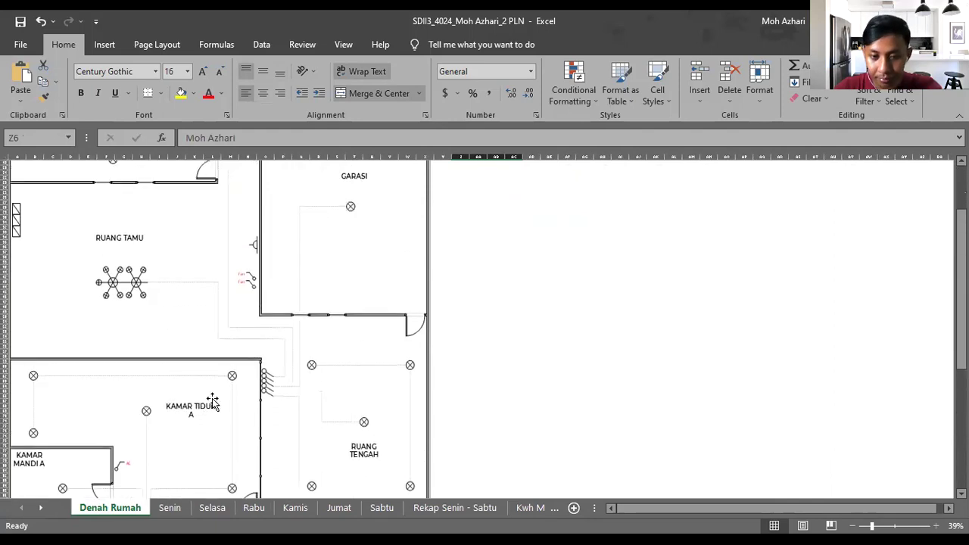
# Open the Senin sheet and review its load list per room, including power, volume, total watts and hourly usage.
pyautogui.click(170, 508)
pyautogui.scroll(2, 250, 436)
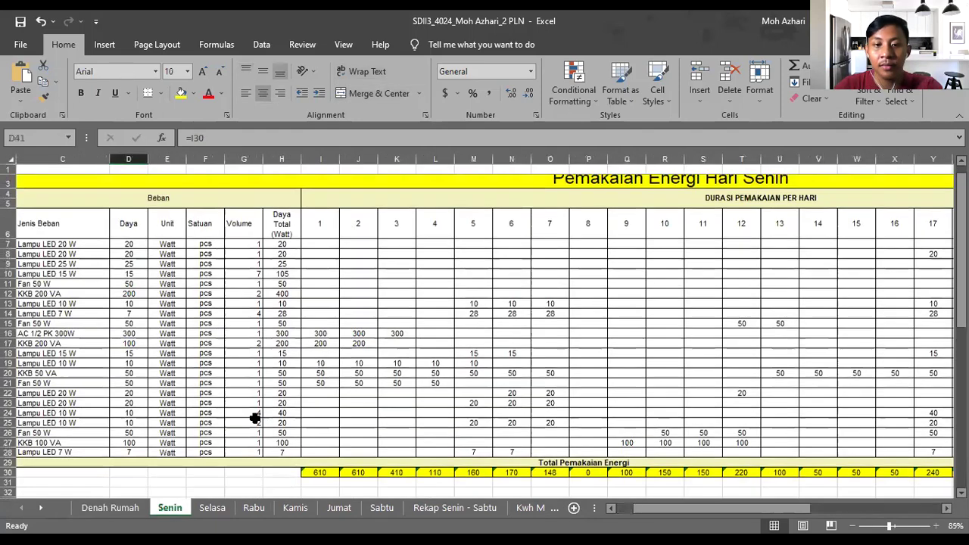
pyautogui.hscroll(-2, 397, 263)
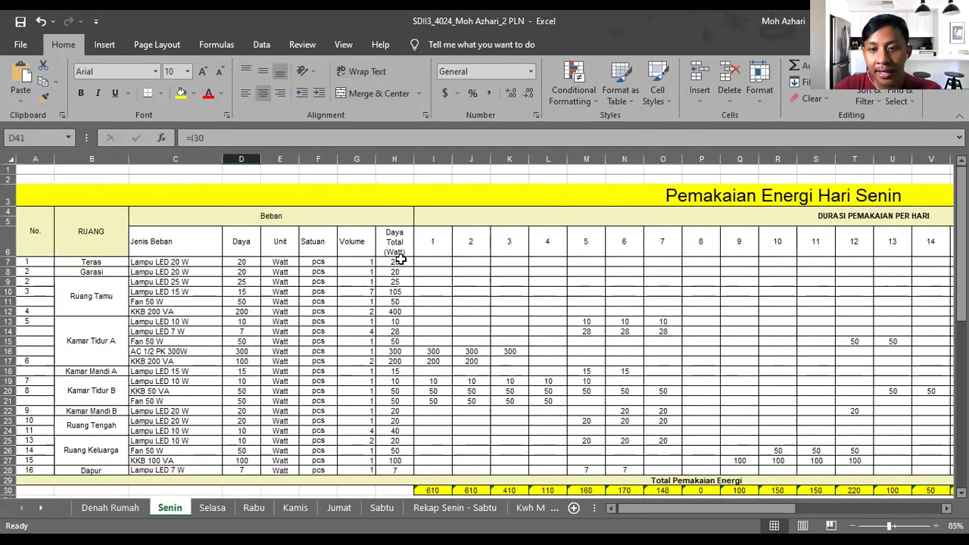
pyautogui.scroll(-2, 400, 261)
pyautogui.scroll(2, 399, 261)
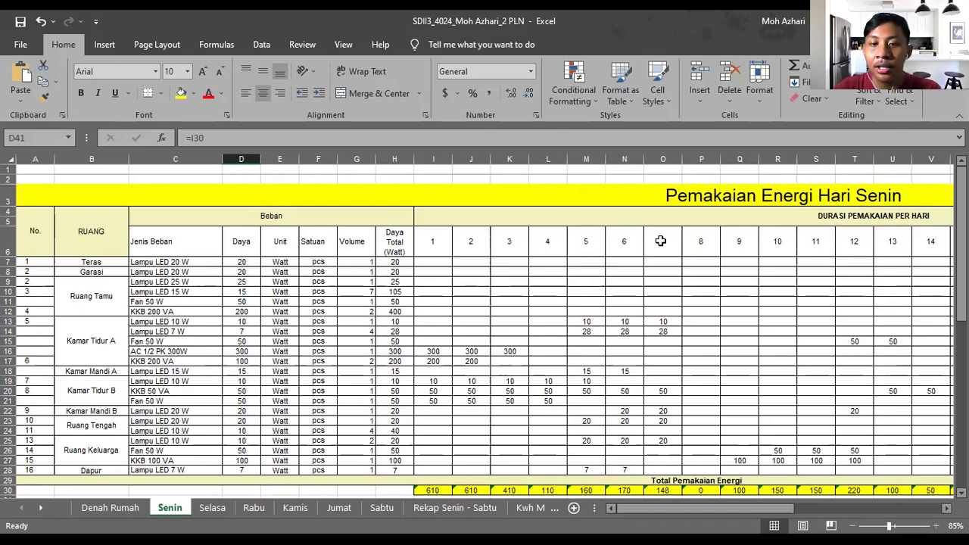
pyautogui.hscroll(1, 660, 241)
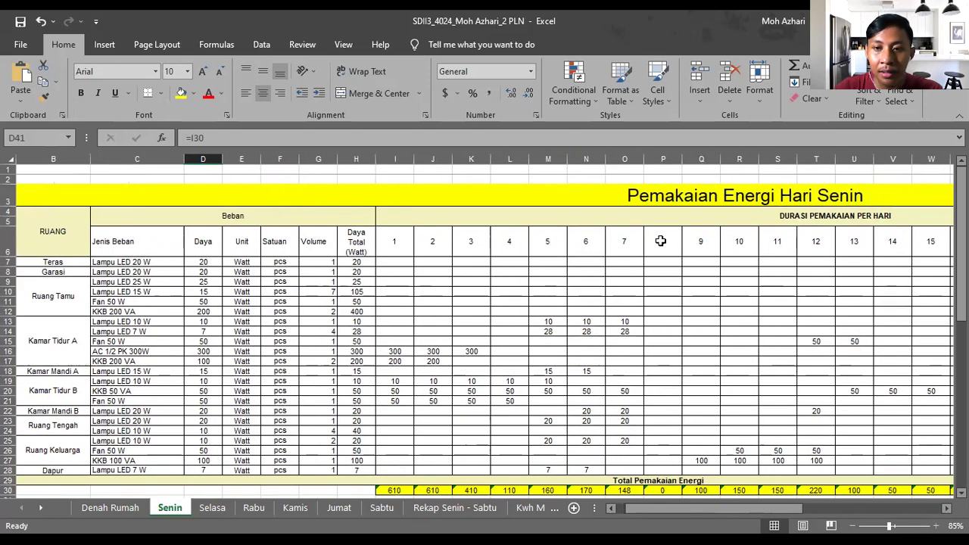
pyautogui.hscroll(1, 660, 241)
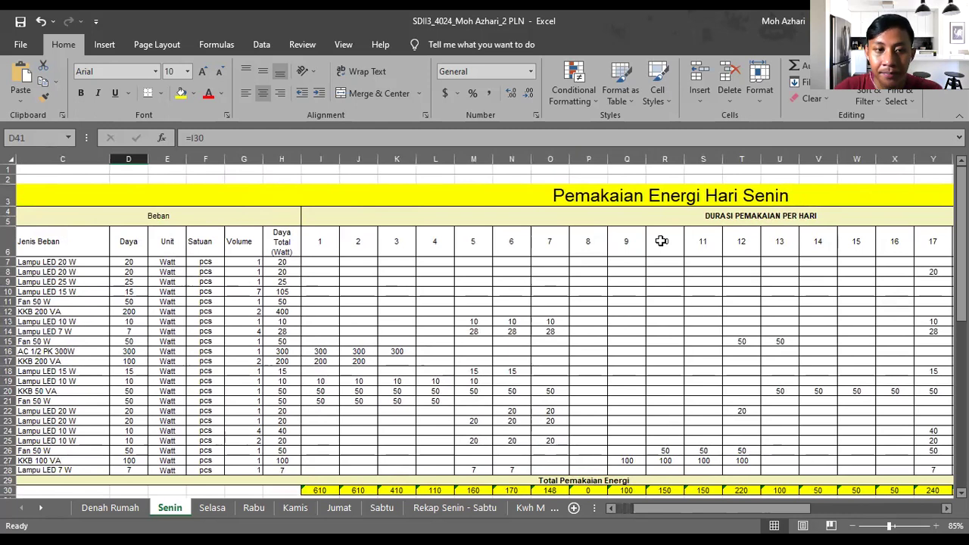
pyautogui.hscroll(-2, 660, 241)
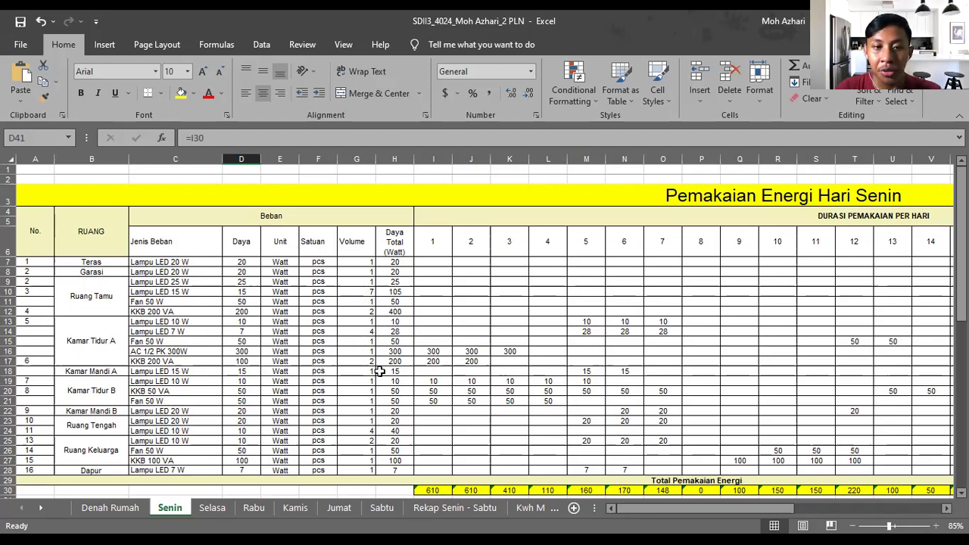
# Inspect the Daya Total (Watt) formulas for the Teras and Garasi lamps in H7 and H8.
pyautogui.click(403, 262)
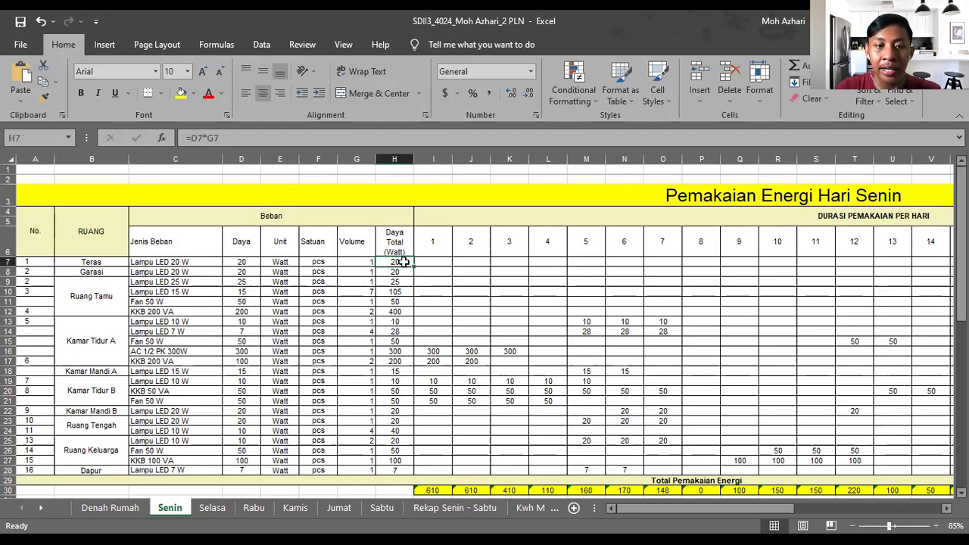
pyautogui.click(301, 137)
pyautogui.press('Return')
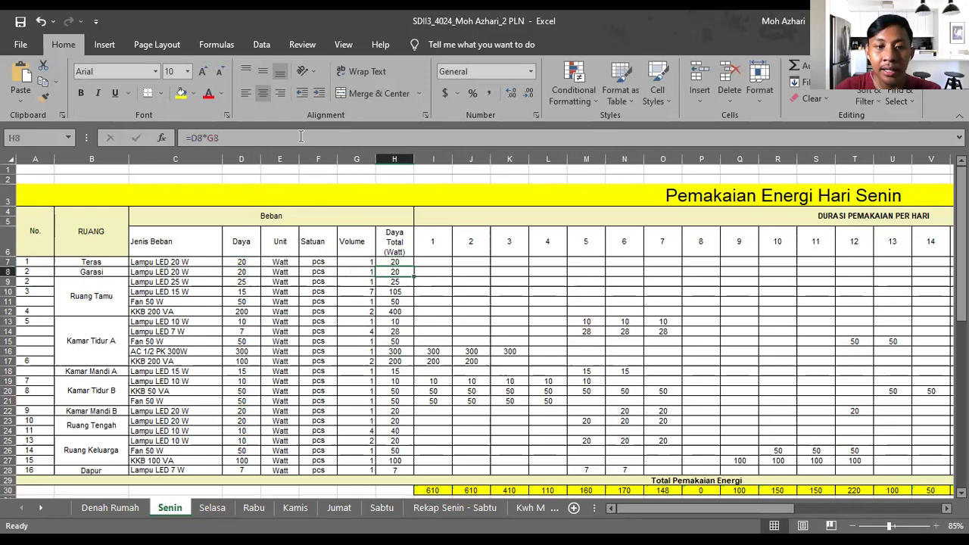
pyautogui.press('Down')
pyautogui.press('Down')
pyautogui.press('Right')
pyautogui.press('Right')
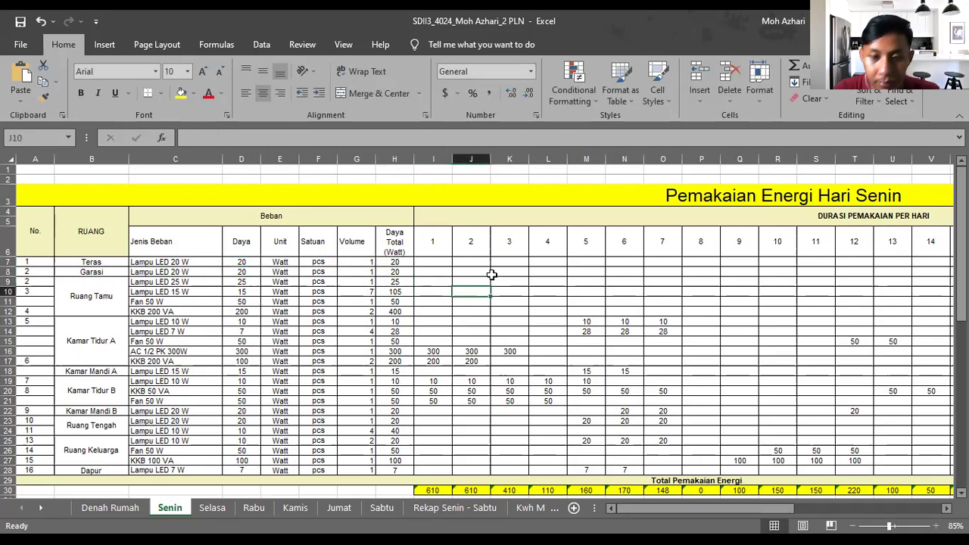
# Review the hourly usage durations from hour 1 to 24 and check the Kamar Tidur A lamp's entry in M13.
pyautogui.hscroll(1, 606, 413)
pyautogui.moveTo(655, 510); pyautogui.dragTo(713, 513)
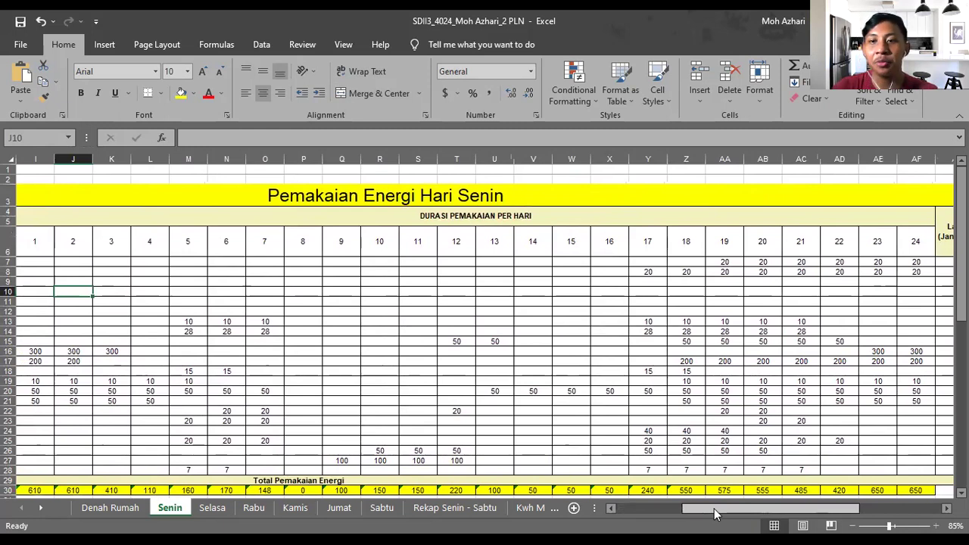
pyautogui.moveTo(733, 508); pyautogui.dragTo(685, 500)
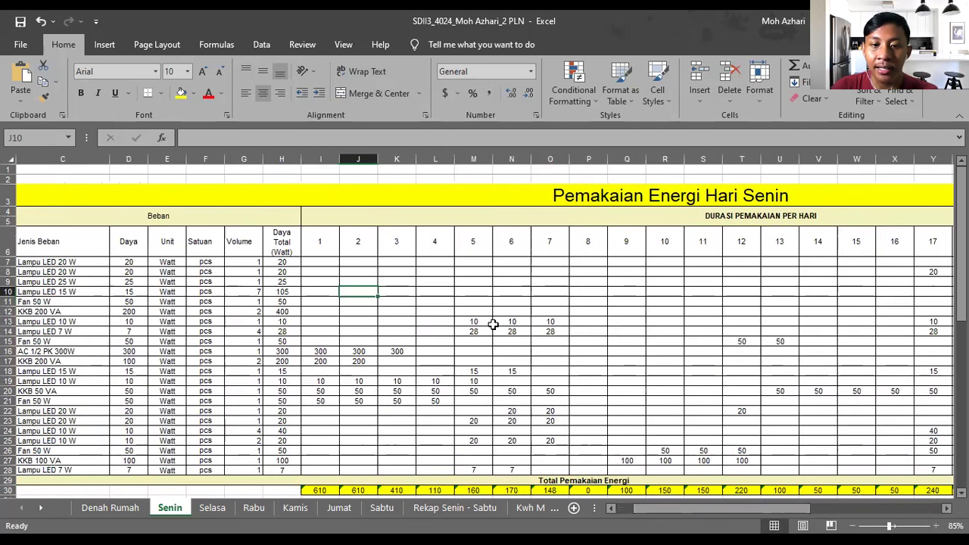
pyautogui.click(474, 321)
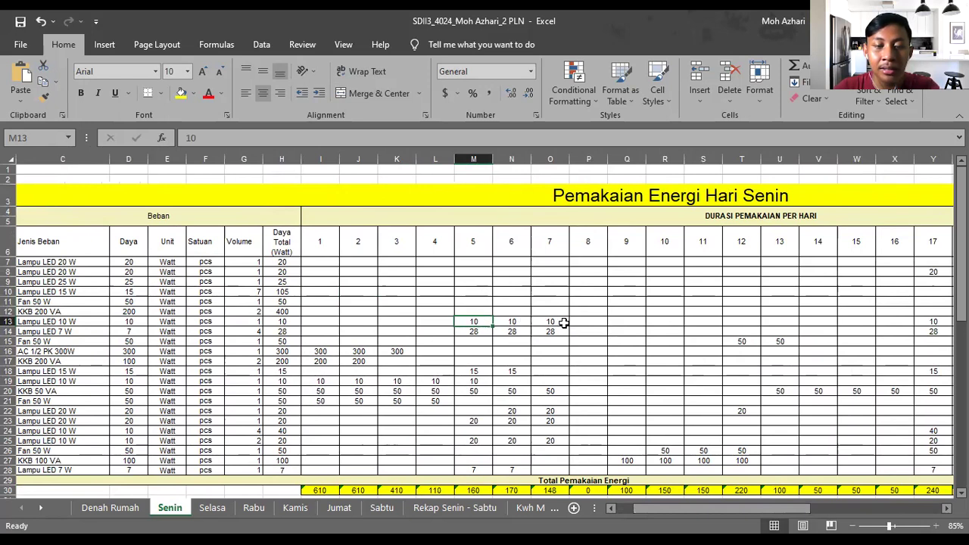
# Inspect the formulas for daily duration in AG7 and AG8 and for daily kWh energy consumption in AH7.
pyautogui.moveTo(651, 507); pyautogui.dragTo(769, 514)
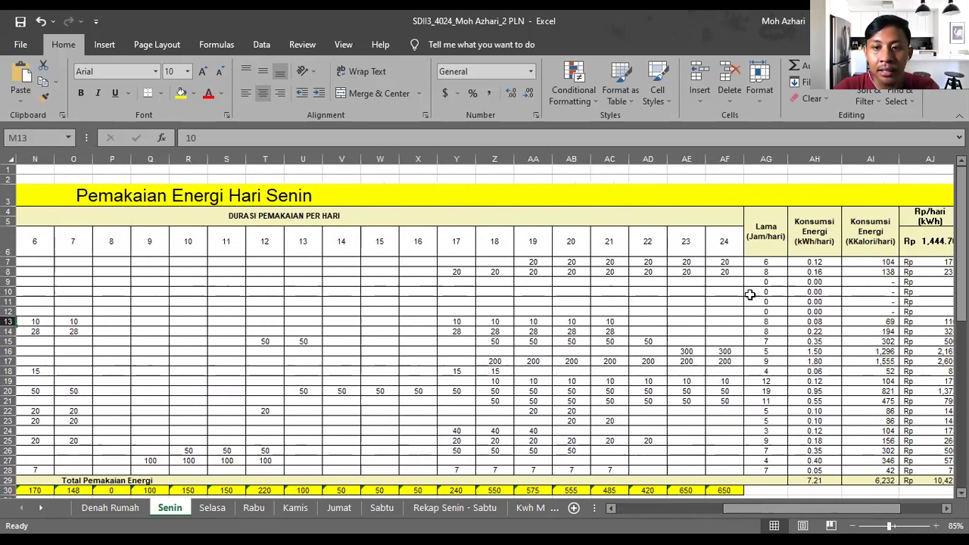
pyautogui.click(772, 261)
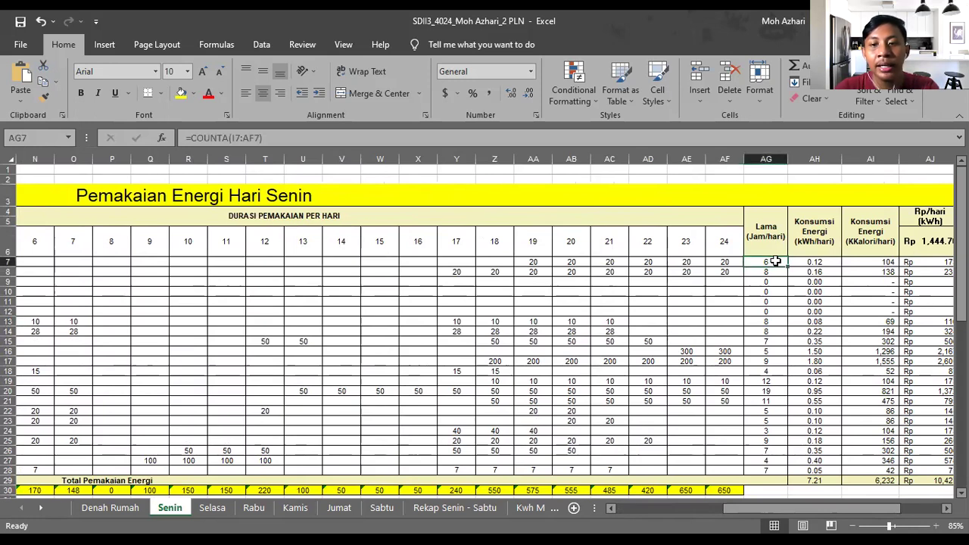
pyautogui.press('Down')
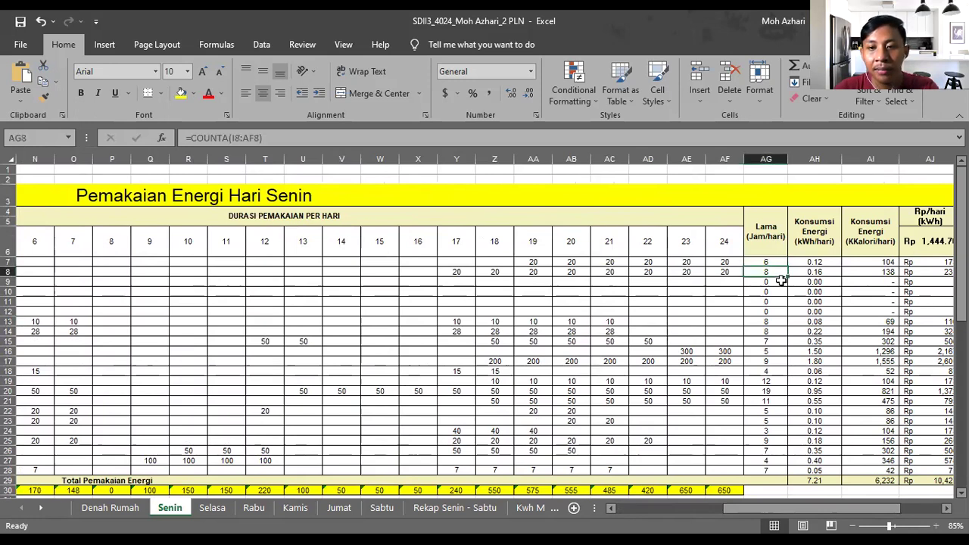
pyautogui.press('Up')
pyautogui.moveTo(837, 508)
pyautogui.mouseDown()
pyautogui.moveTo(729, 505)
pyautogui.moveTo(840, 501)
pyautogui.mouseUp()
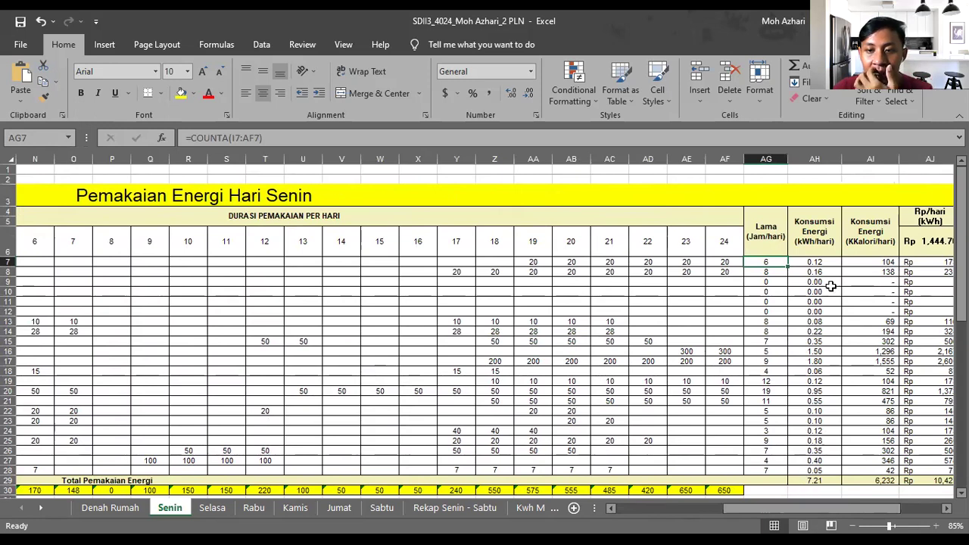
pyautogui.click(821, 264)
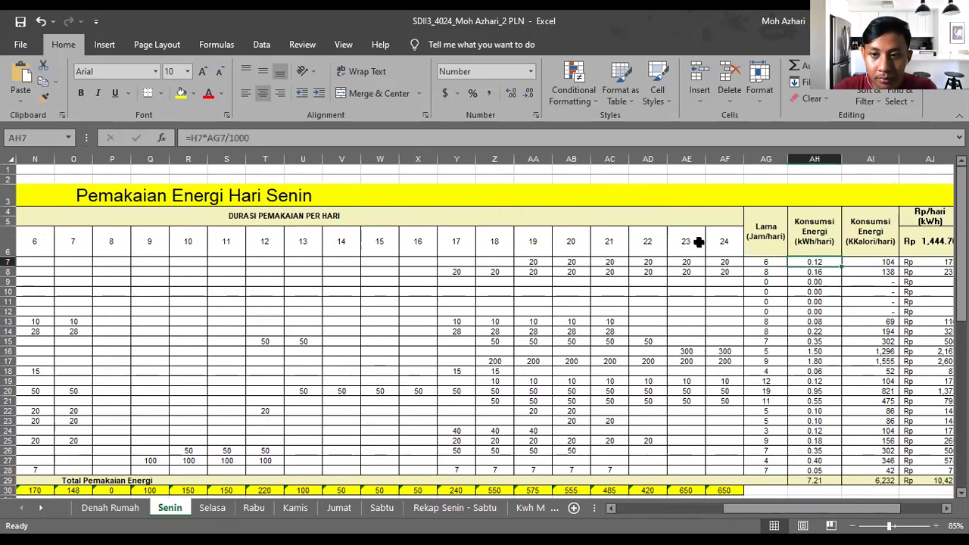
pyautogui.click(215, 137)
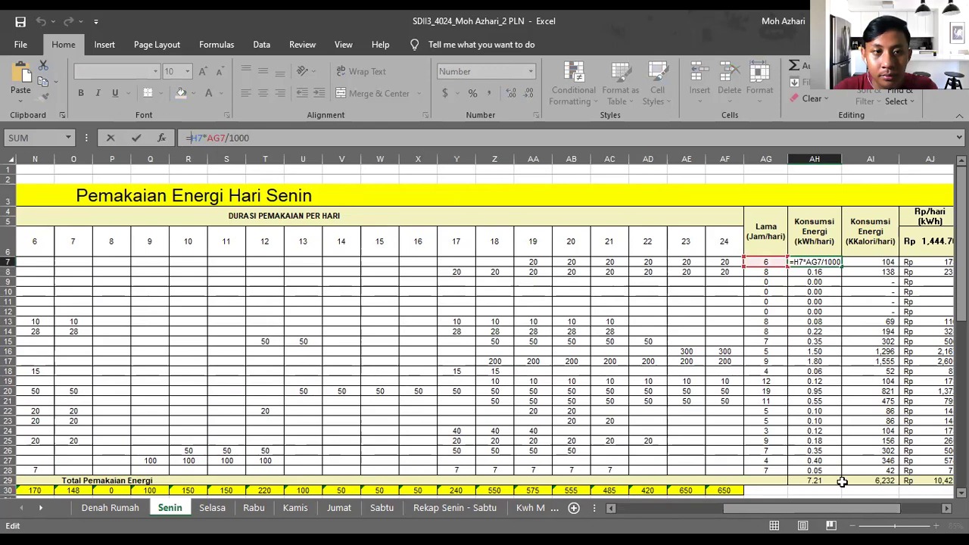
pyautogui.moveTo(863, 500)
pyautogui.mouseDown()
pyautogui.moveTo(698, 504)
pyautogui.moveTo(875, 508)
pyautogui.mouseUp()
pyautogui.scroll(-1, 568, 392)
pyautogui.scroll(1, 644, 454)
pyautogui.click(634, 281)
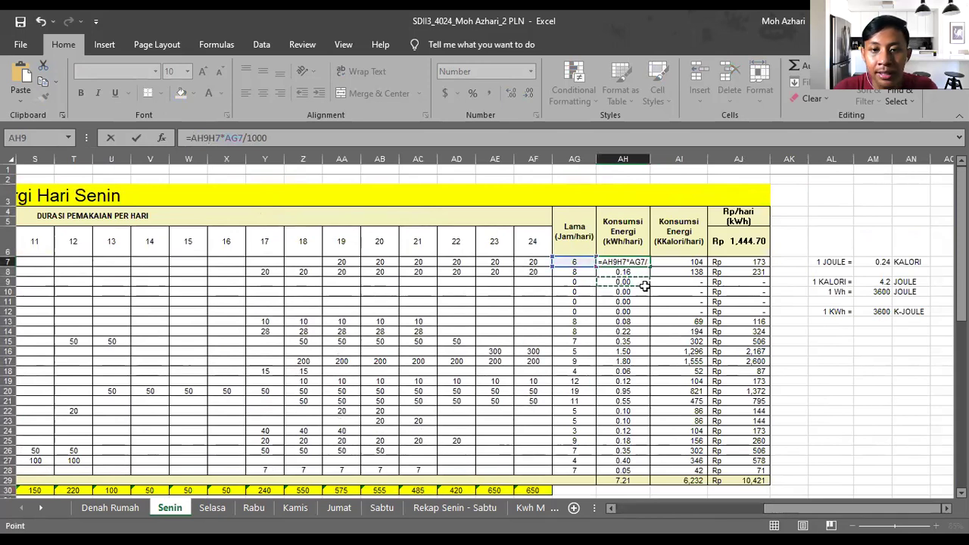
pyautogui.press('Return')
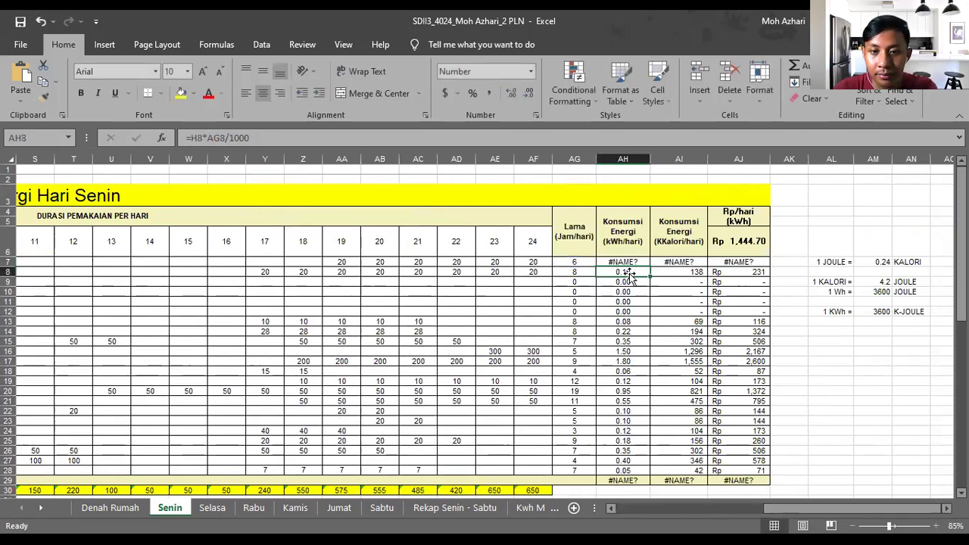
pyautogui.hotkey('ctrl', 'z')
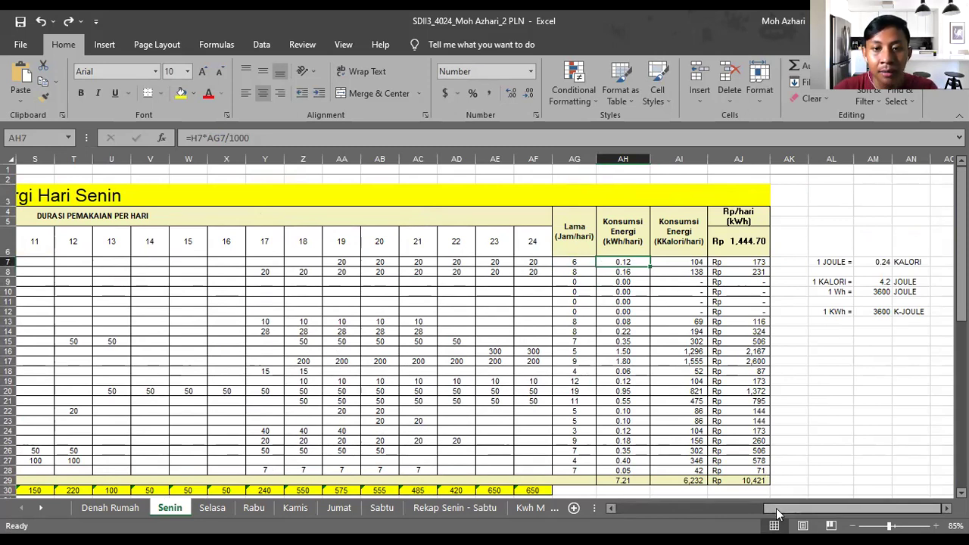
# Trace the Teras lamp's kWh formula through AG7, H7 and AH7, and inspect its kilocalorie formula in AI7.
pyautogui.press('Left')
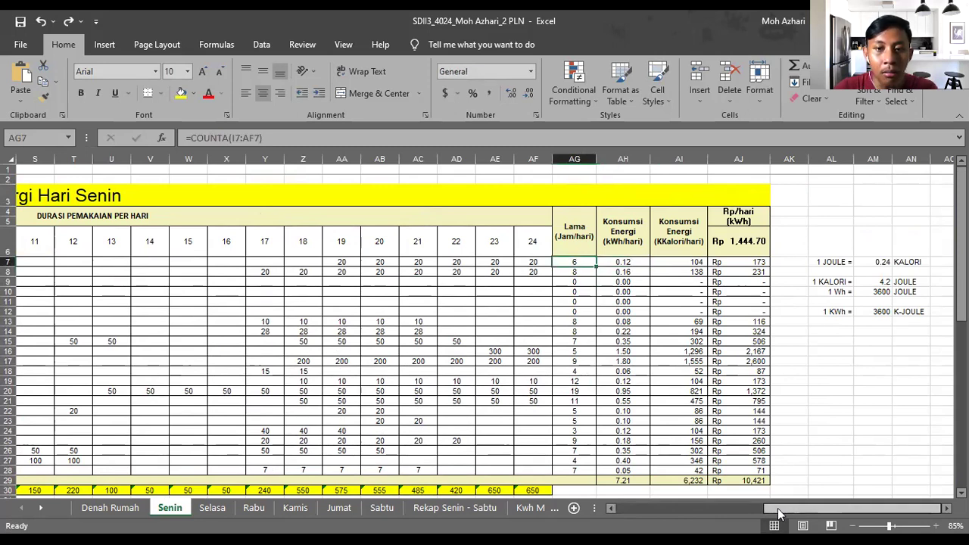
pyautogui.moveTo(776, 508); pyautogui.dragTo(638, 508)
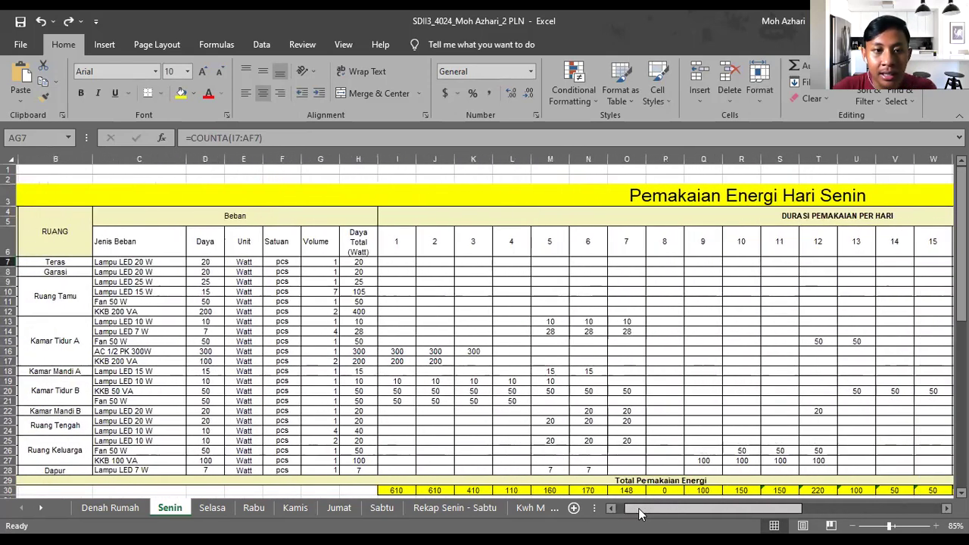
pyautogui.click(374, 263)
pyautogui.moveTo(769, 511); pyautogui.dragTo(909, 511)
pyautogui.click(640, 261)
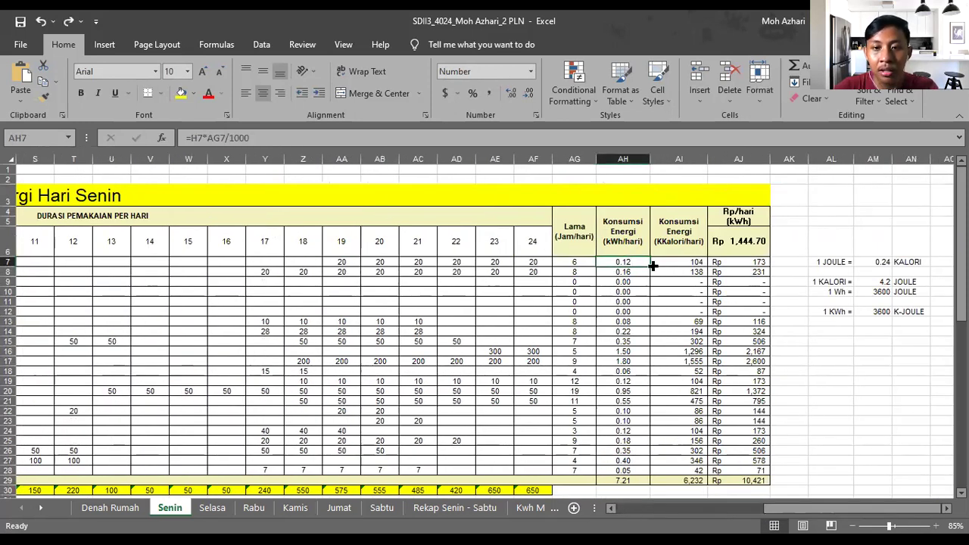
pyautogui.click(683, 262)
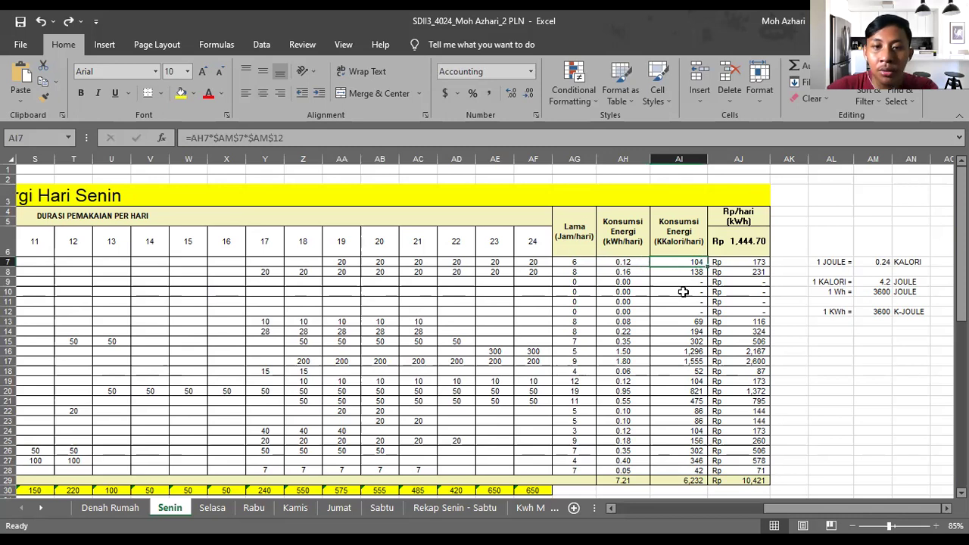
# Trace the cell references in the Teras lamp's kilocalorie formula in AI7, leaving the formula as is.
pyautogui.click(530, 135)
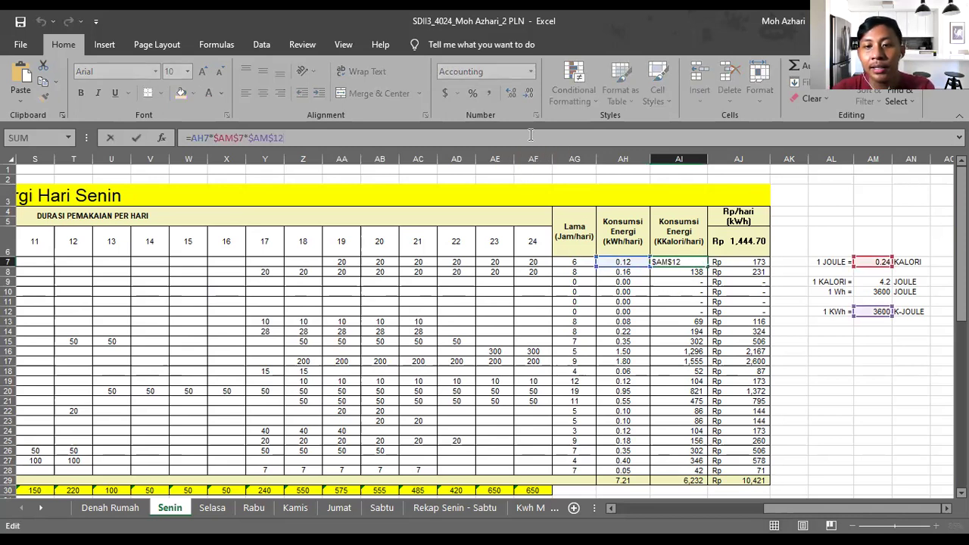
pyautogui.press('Return')
pyautogui.click(690, 262)
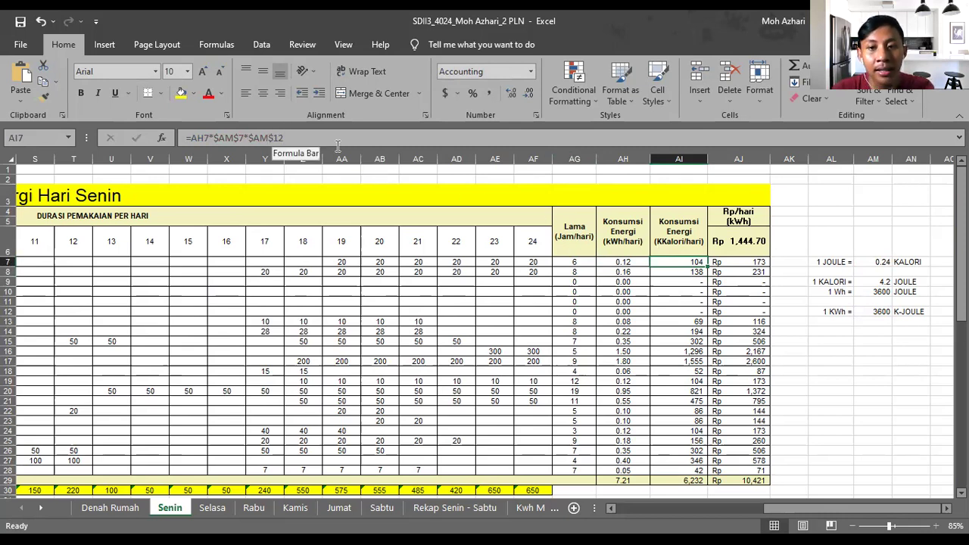
# Inspect the daily cost (Rp/hari) formulas in AJ7 through AJ9.
pyautogui.press('Right')
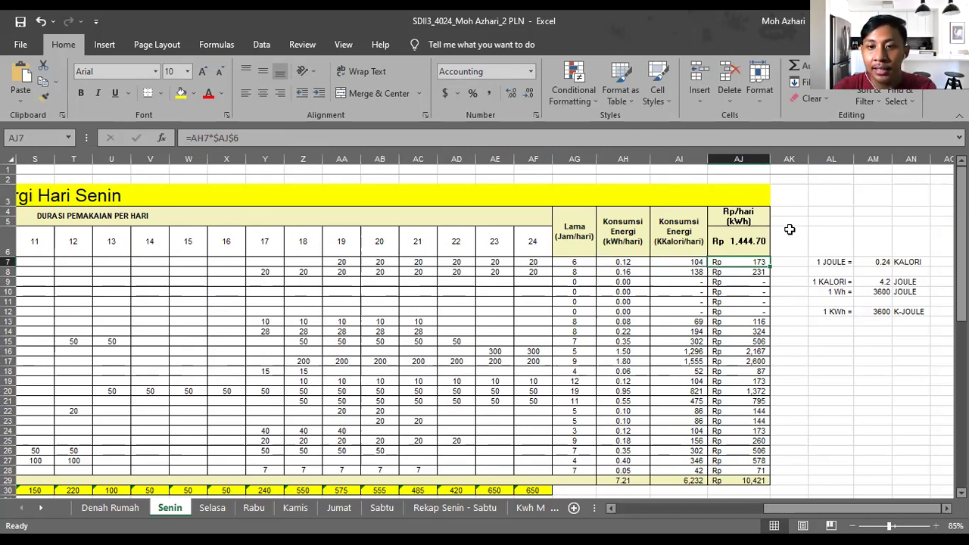
pyautogui.click(817, 234)
pyautogui.click(794, 240)
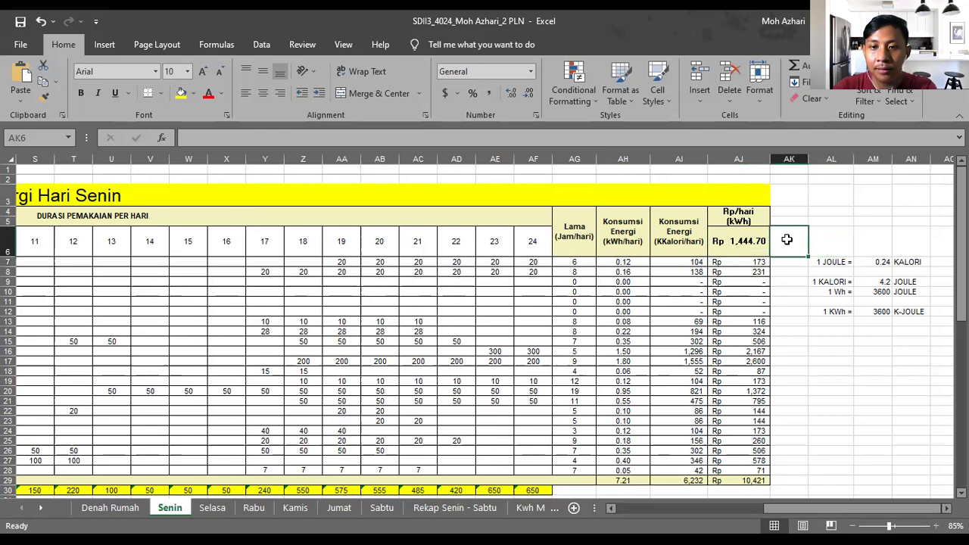
pyautogui.click(757, 264)
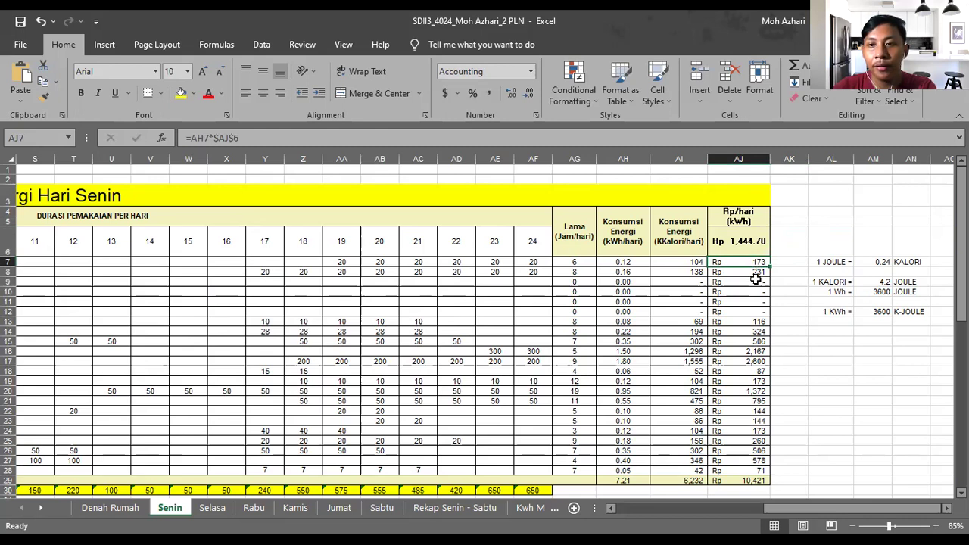
pyautogui.press('Down')
pyautogui.press('Down')
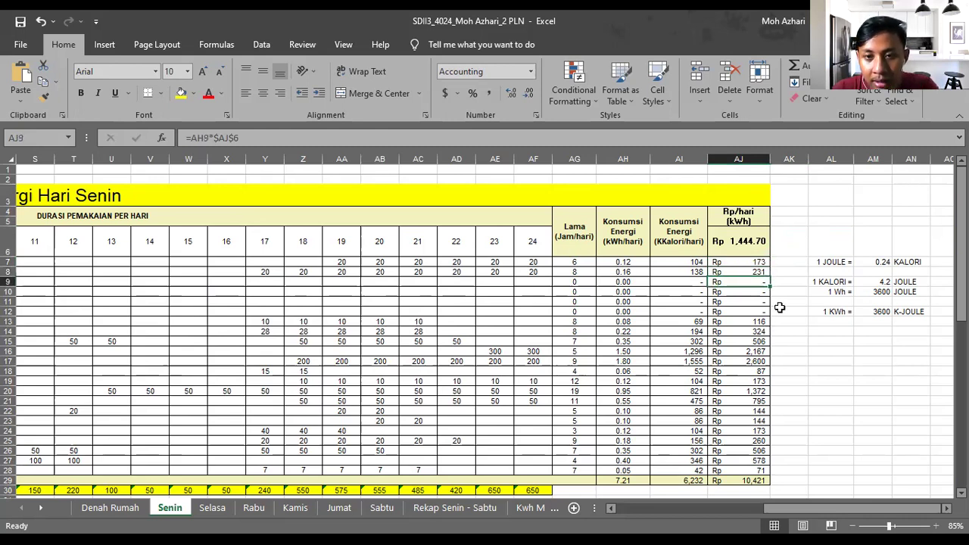
# Inspect the total formulas in row 29 for daily cost, kilocalories and kWh, from AJ29 to AH29.
pyautogui.click(755, 479)
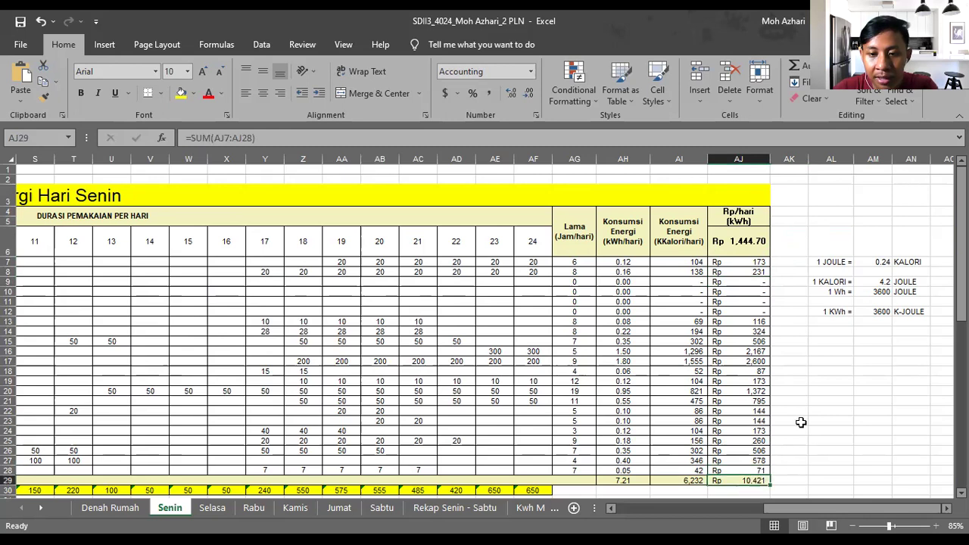
pyautogui.scroll(-2, 802, 379)
pyautogui.scroll(2, 787, 443)
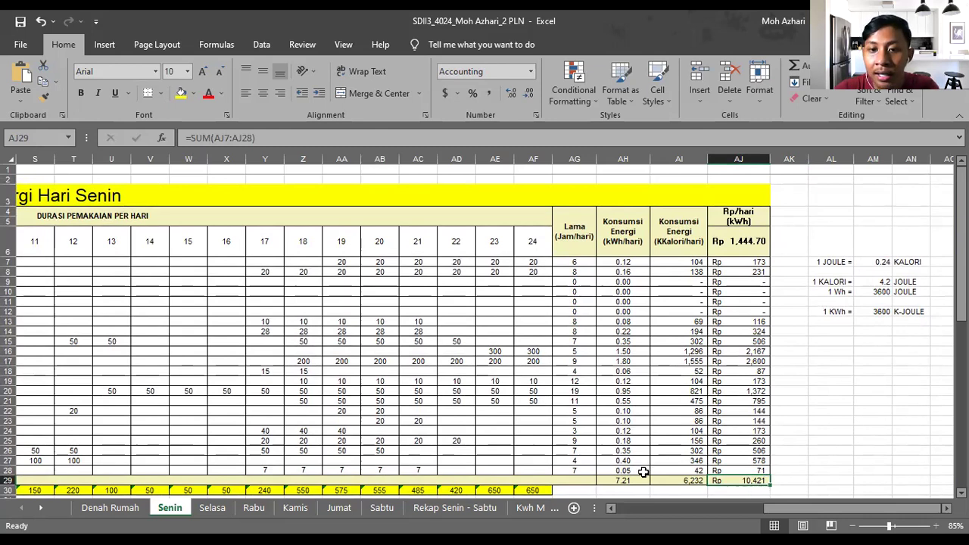
pyautogui.press('Left')
pyautogui.press('Left')
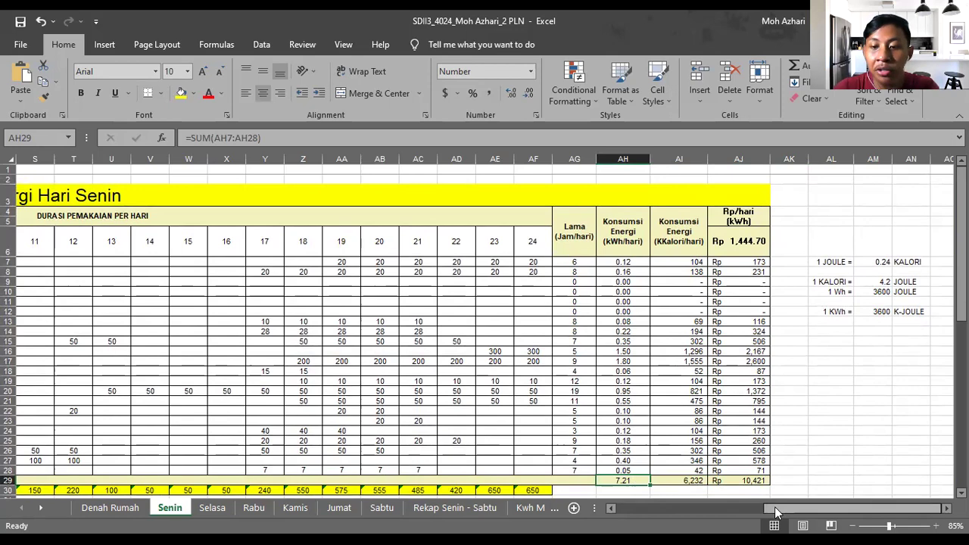
# Examine the Total Pemakaian Energi row's hourly power totals in row 30, from hour 1 to 24.
pyautogui.press('Left')
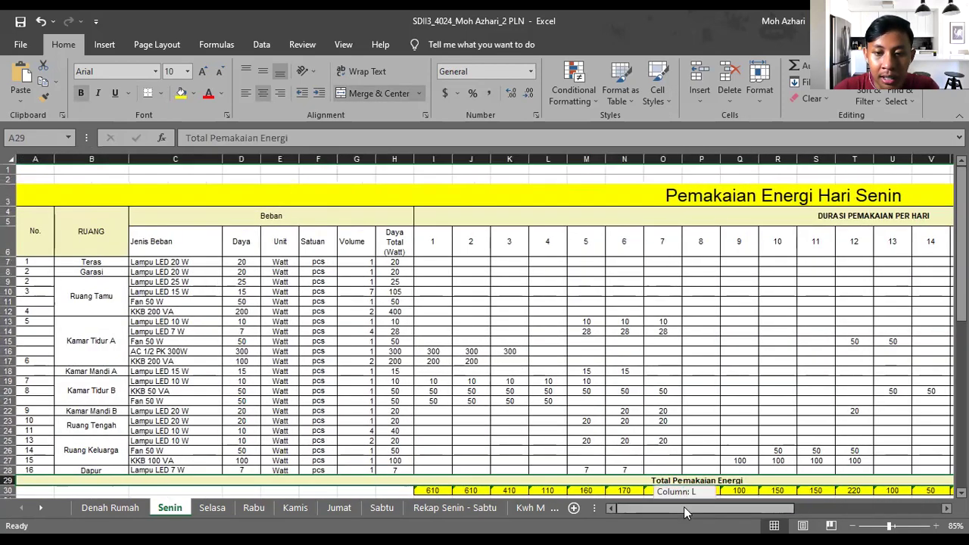
pyautogui.scroll(-1, 538, 473)
pyautogui.click(538, 469)
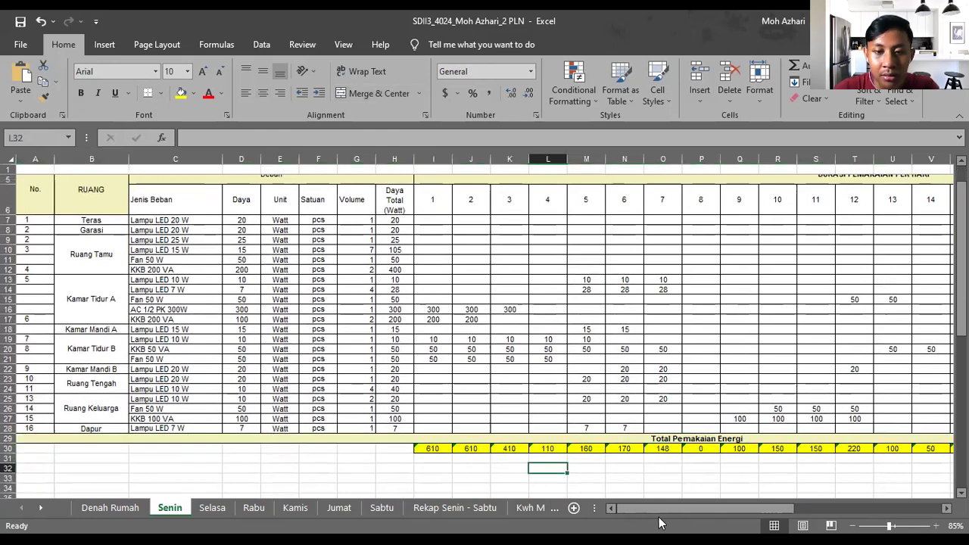
pyautogui.moveTo(661, 504); pyautogui.dragTo(702, 514)
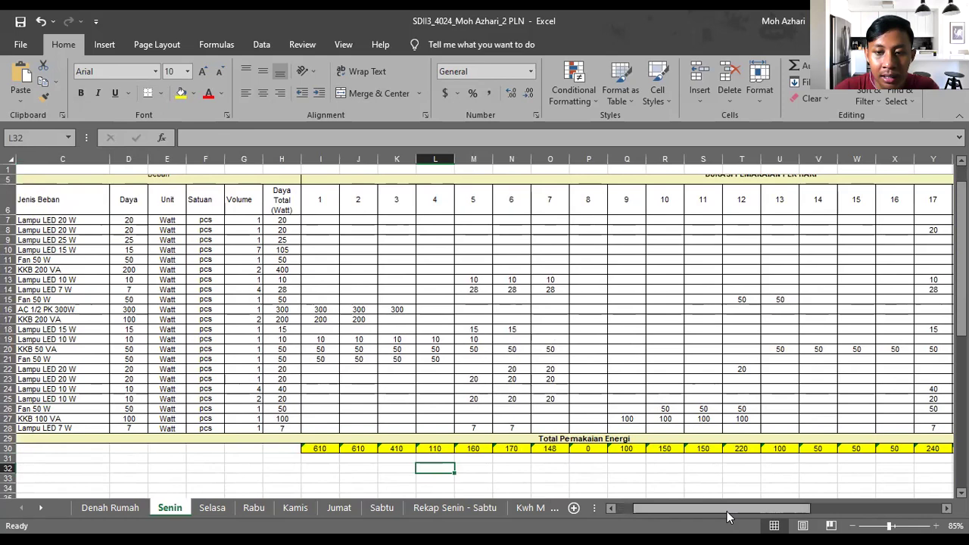
pyautogui.moveTo(740, 509); pyautogui.dragTo(779, 500)
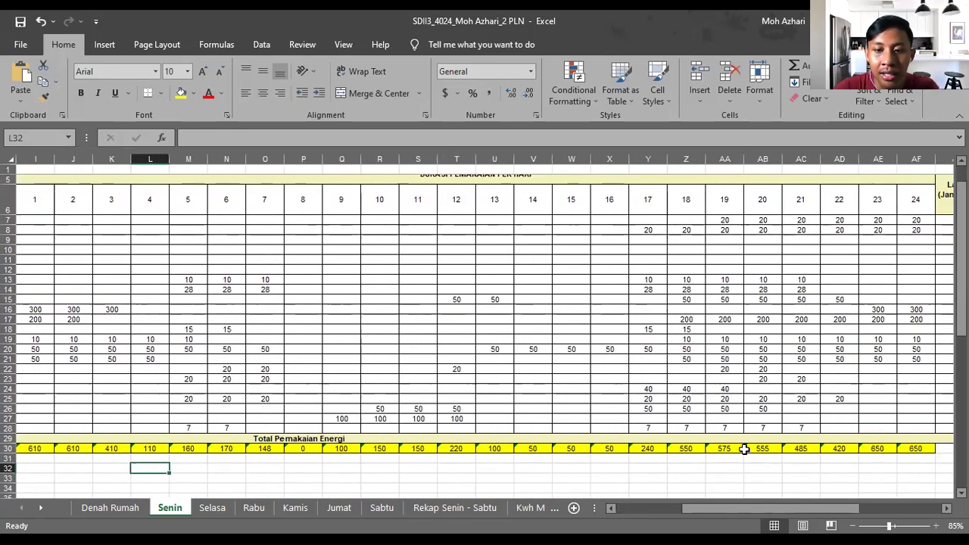
pyautogui.scroll(1, 740, 445)
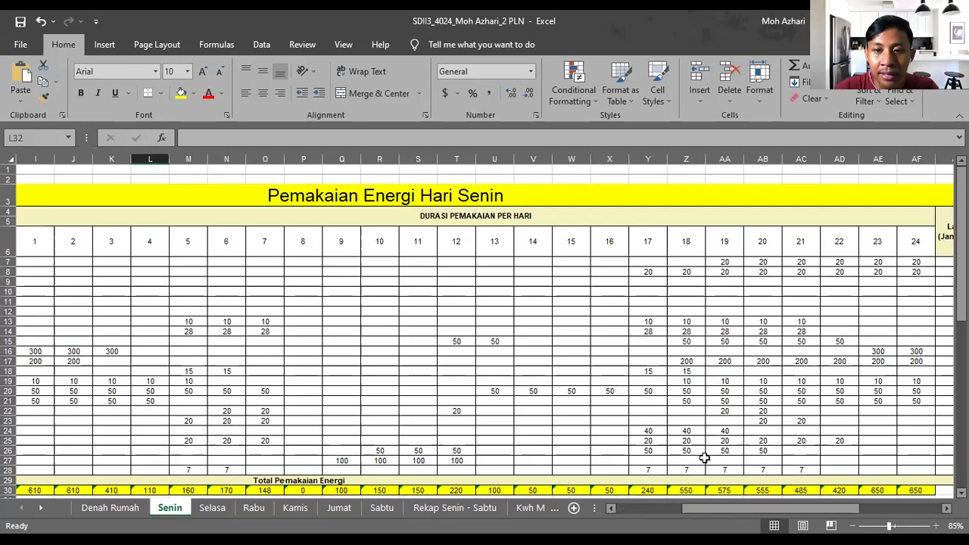
pyautogui.scroll(-1, 704, 459)
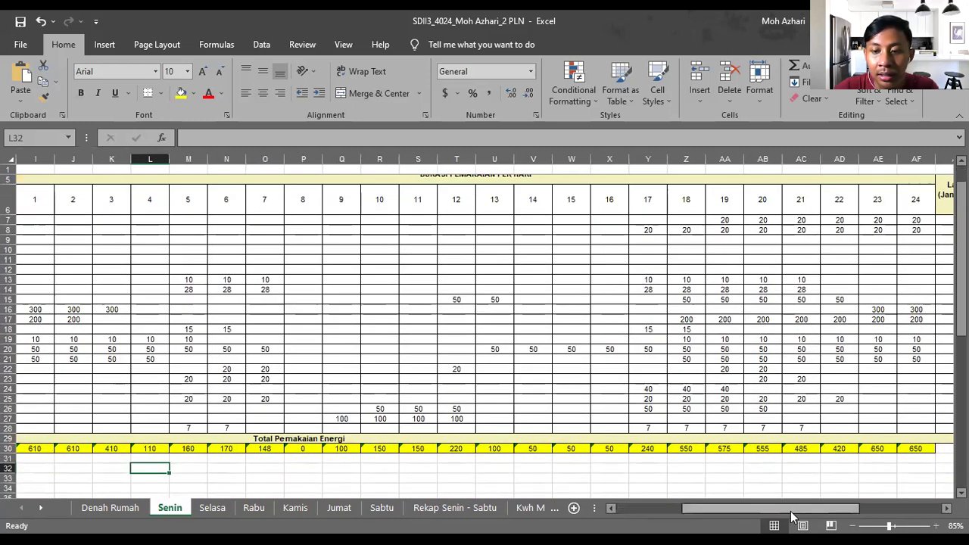
pyautogui.hscroll(1, 828, 431)
pyautogui.scroll(1, 878, 427)
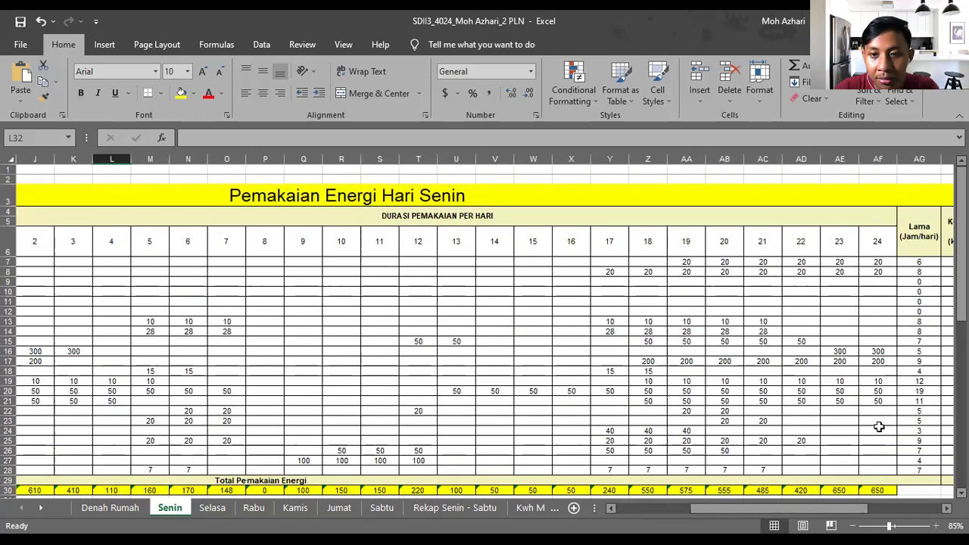
pyautogui.scroll(-1, 876, 404)
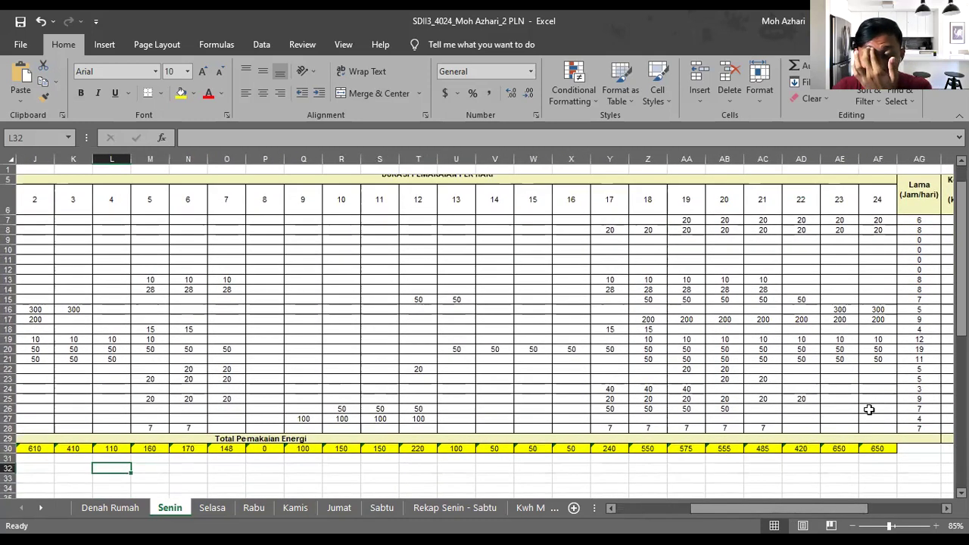
# Inspect the Biaya/jam formulas for hours 1 to 24 in the hourly cost table beside the Monday usage curve.
pyautogui.moveTo(828, 514); pyautogui.dragTo(753, 514)
pyautogui.scroll(-5, 457, 416)
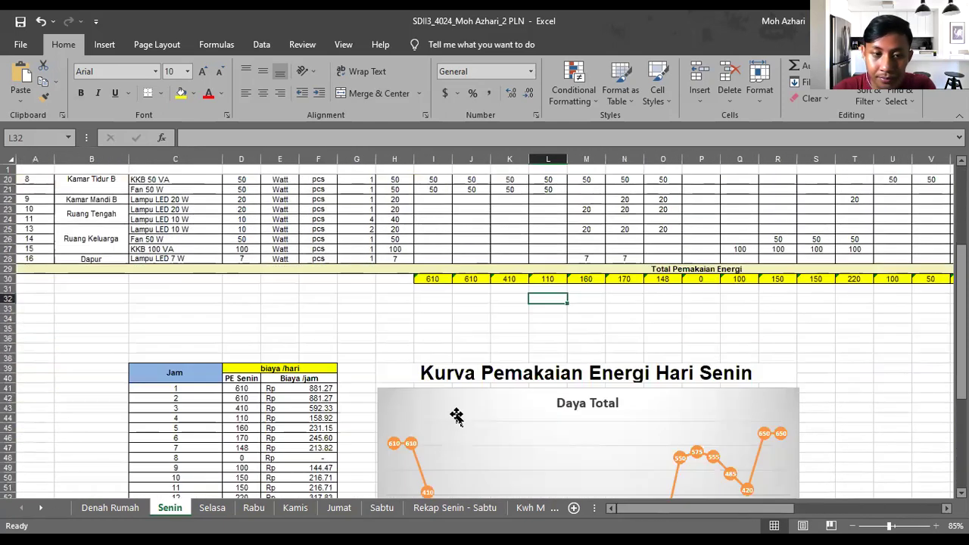
pyautogui.scroll(-6, 457, 416)
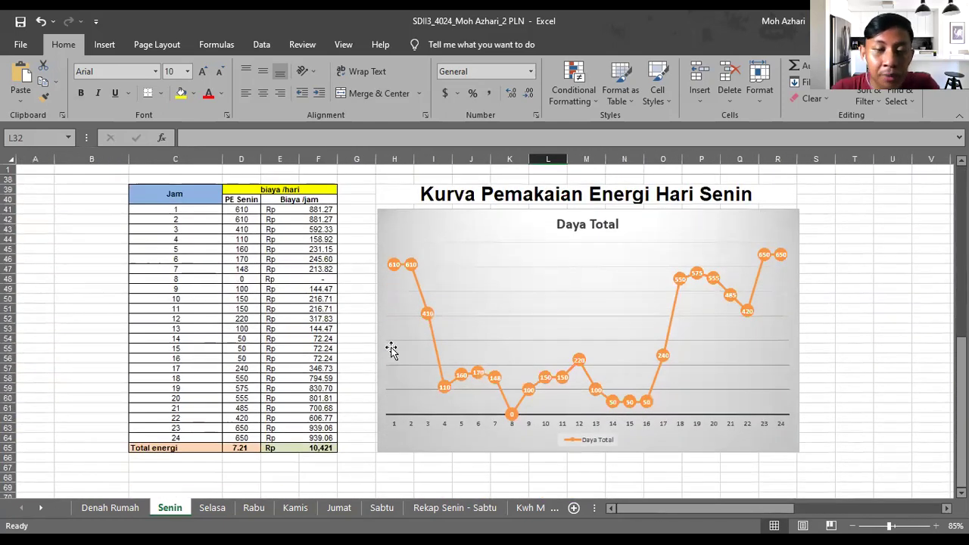
pyautogui.scroll(-1, 335, 346)
pyautogui.scroll(1, 331, 277)
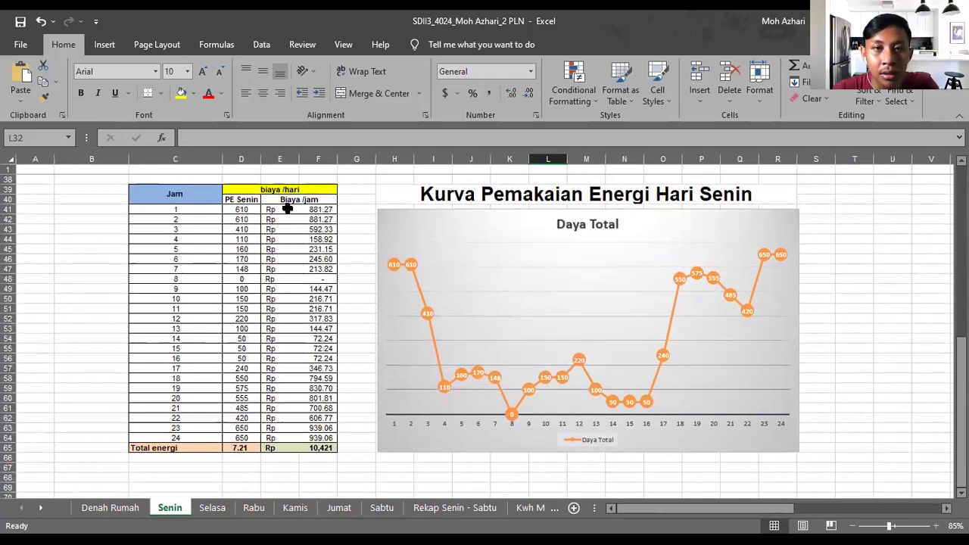
pyautogui.click(284, 212)
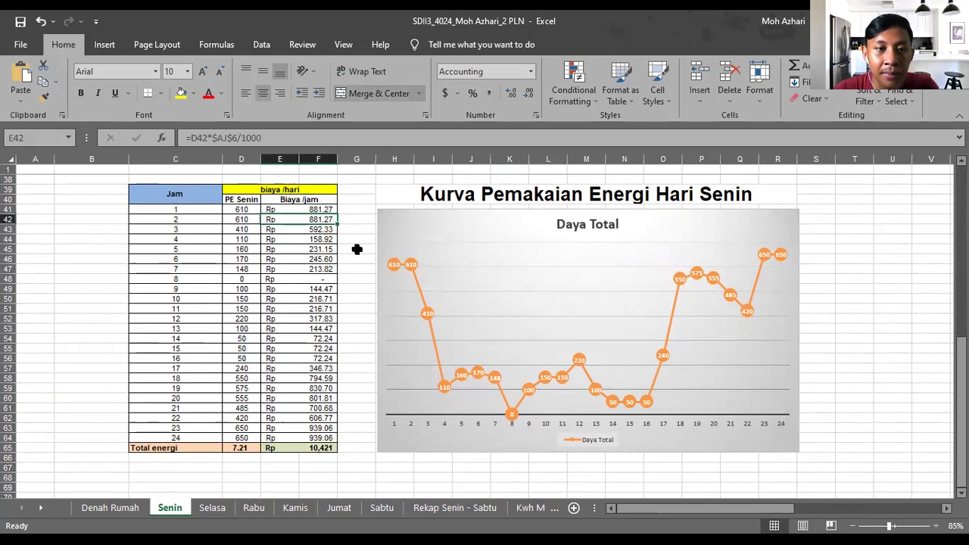
pyautogui.press('Down')
pyautogui.press('Down')
pyautogui.press('Down')
pyautogui.press('Down')
pyautogui.press('Down')
pyautogui.press('Down')
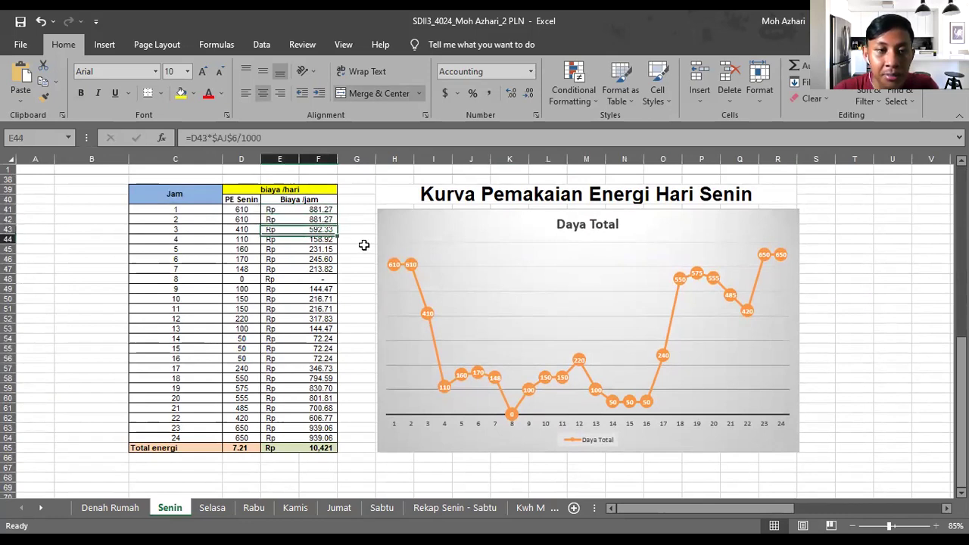
pyautogui.press('Down')
pyautogui.press('Down')
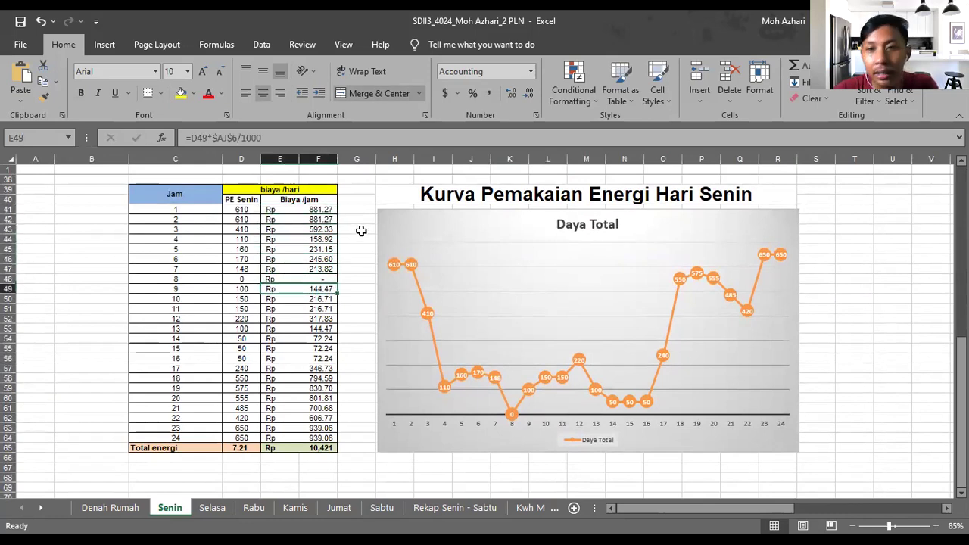
pyautogui.press('Down')
pyautogui.press('Down')
pyautogui.press('Down')
pyautogui.press('Down')
pyautogui.press('Down')
pyautogui.press('Down')
pyautogui.press('Down')
pyautogui.press('Down')
pyautogui.press('Down')
pyautogui.press('Down')
pyautogui.press('Down')
pyautogui.press('Down')
pyautogui.press('Down')
pyautogui.press('Down')
pyautogui.press('Down')
pyautogui.press('Down')
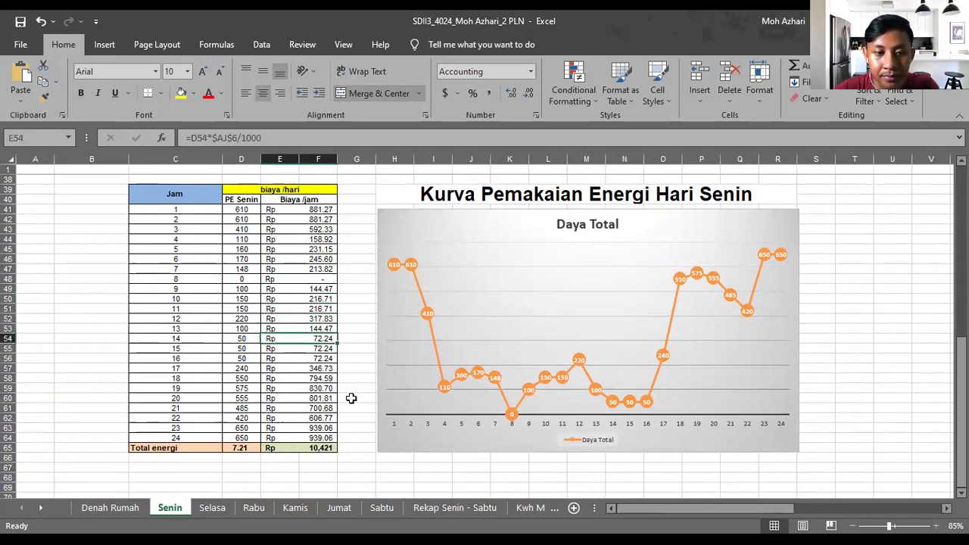
# Inspect the Total energi row's formulas for energy in D65 and cost in E65.
pyautogui.press('Down')
pyautogui.press('Left')
pyautogui.press('Up')
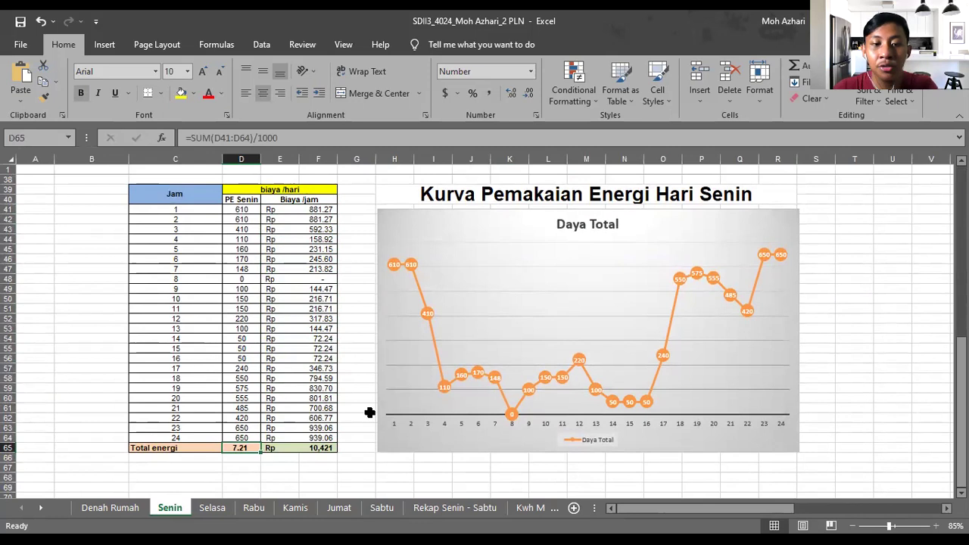
pyautogui.press('Right')
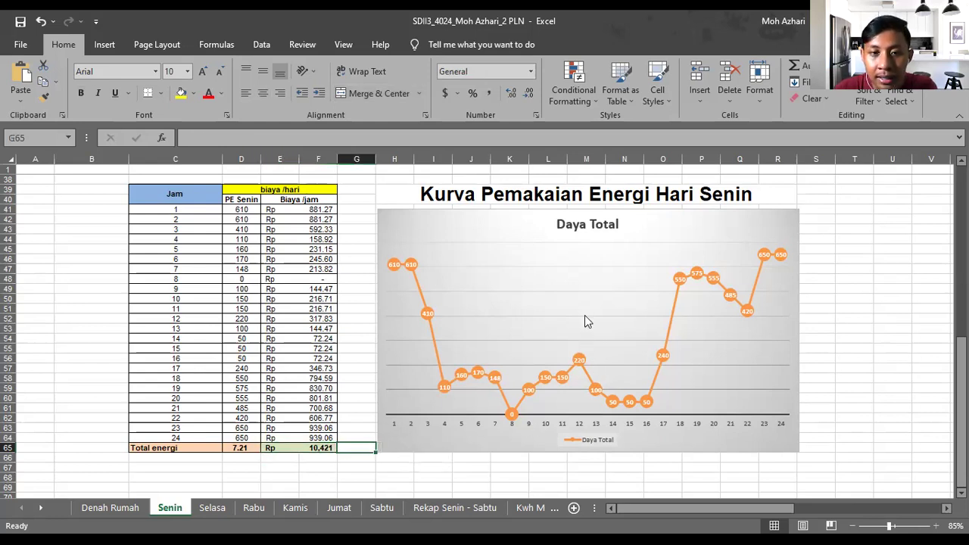
# Examine the Daya Total chart of Monday's hourly energy usage.
pyautogui.click(601, 285)
pyautogui.click(877, 249)
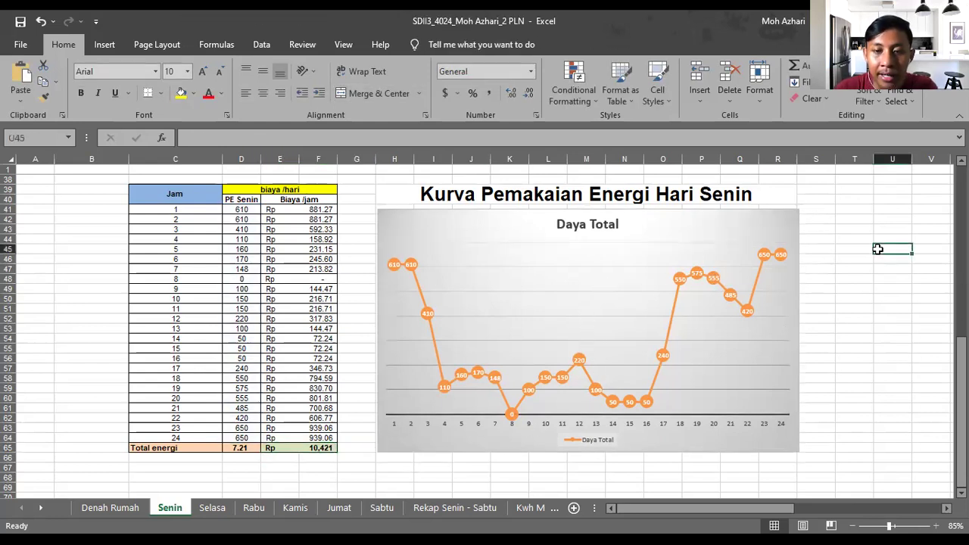
pyautogui.click(733, 240)
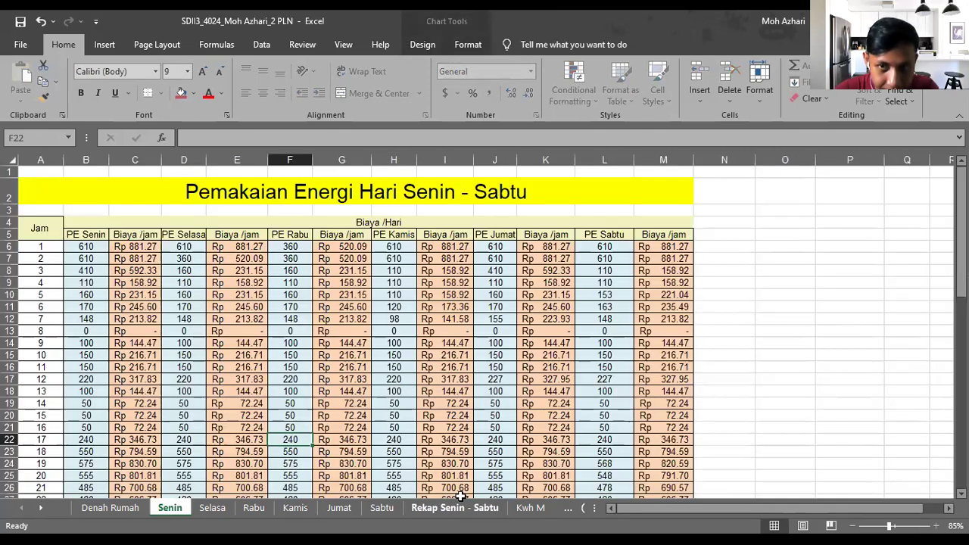
# Review the Rekap Senin - Sabtu sheet's hourly energy and costs per day, including the totals in rows 30 to 32.
pyautogui.click(455, 508)
pyautogui.scroll(-1, 499, 270)
pyautogui.scroll(1, 503, 273)
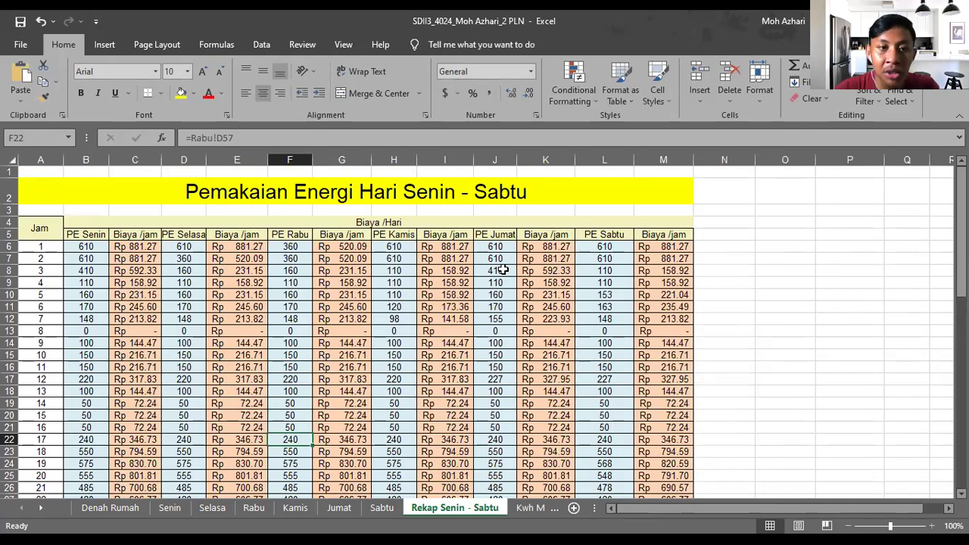
pyautogui.scroll(-2, 498, 236)
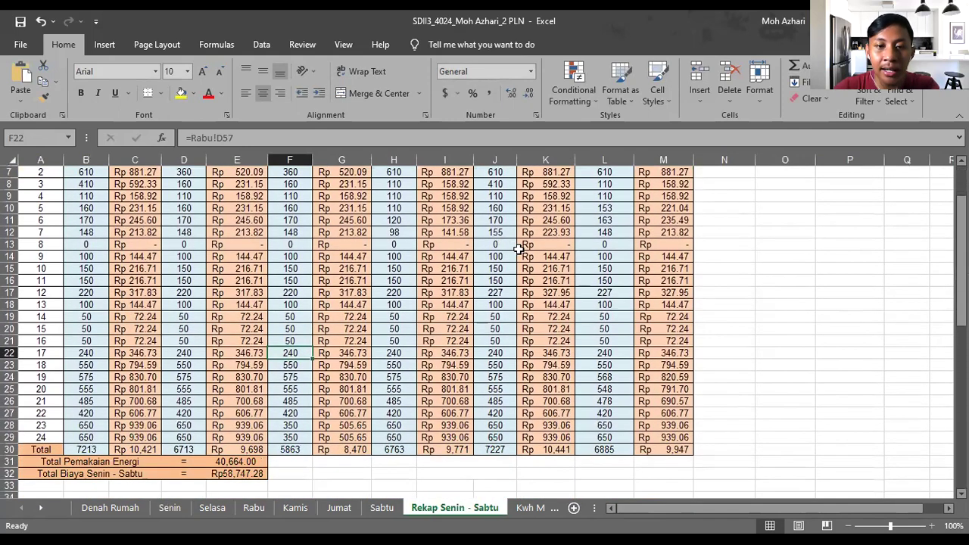
pyautogui.scroll(2, 520, 248)
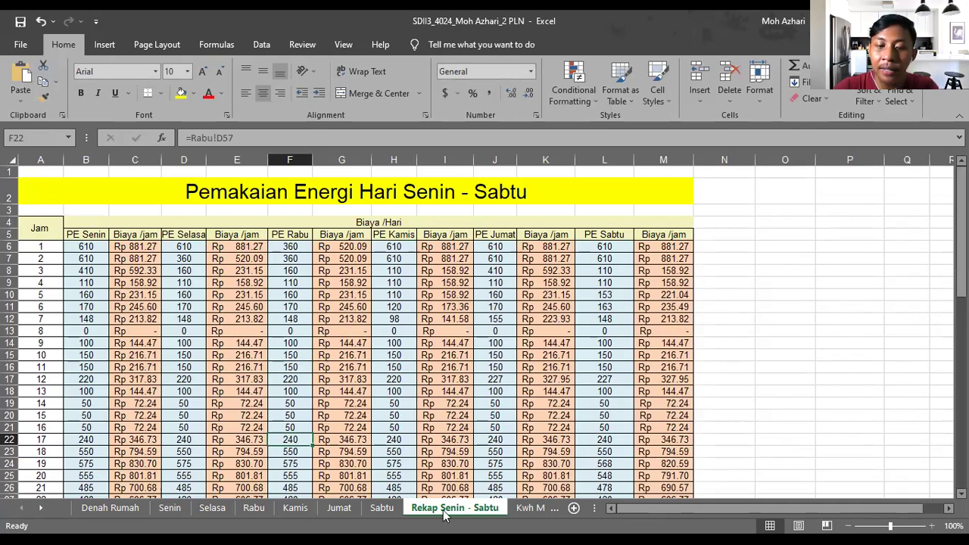
pyautogui.scroll(-2, 447, 394)
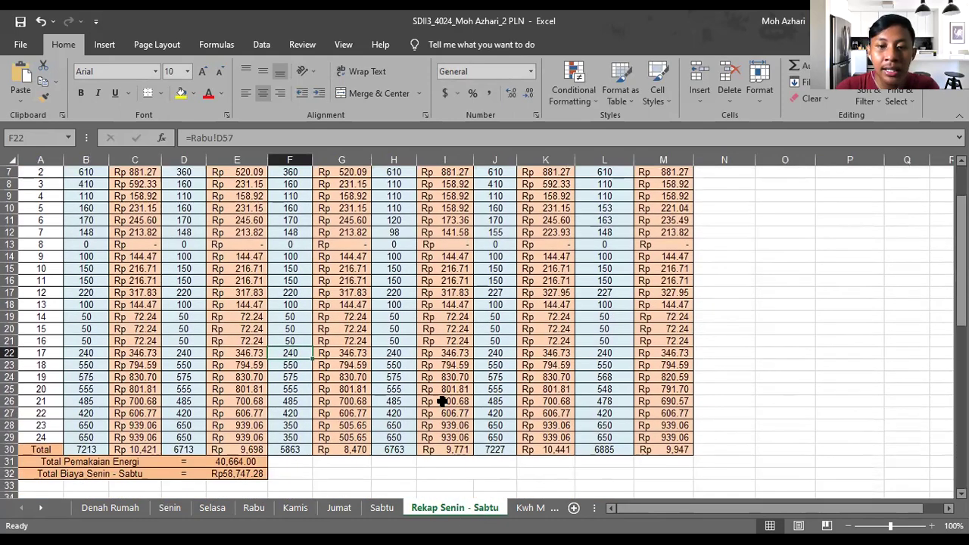
pyautogui.scroll(2, 435, 388)
pyautogui.scroll(-2, 435, 388)
pyautogui.scroll(2, 439, 383)
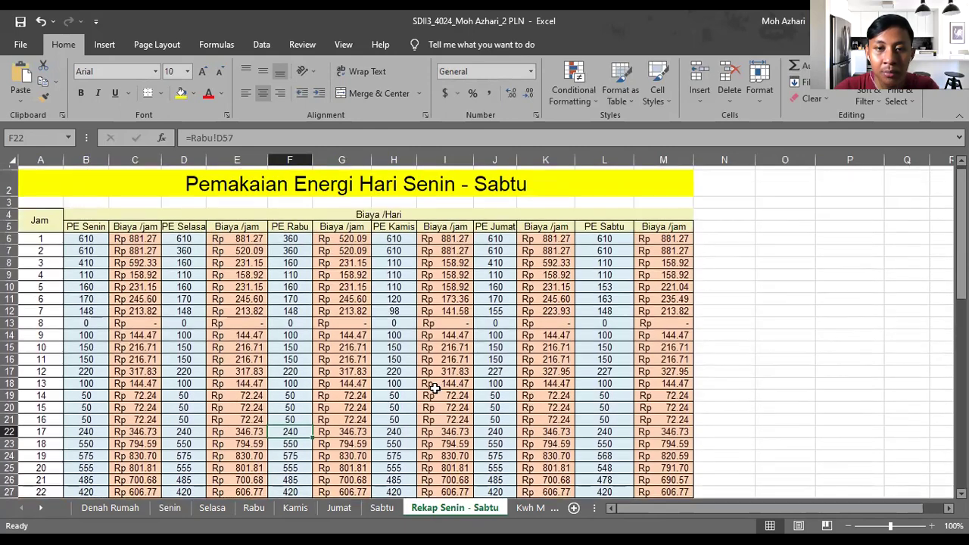
# View the hourly cost tables and usage curves on the Sabtu, Jumat and Kamis sheets.
pyautogui.click(381, 508)
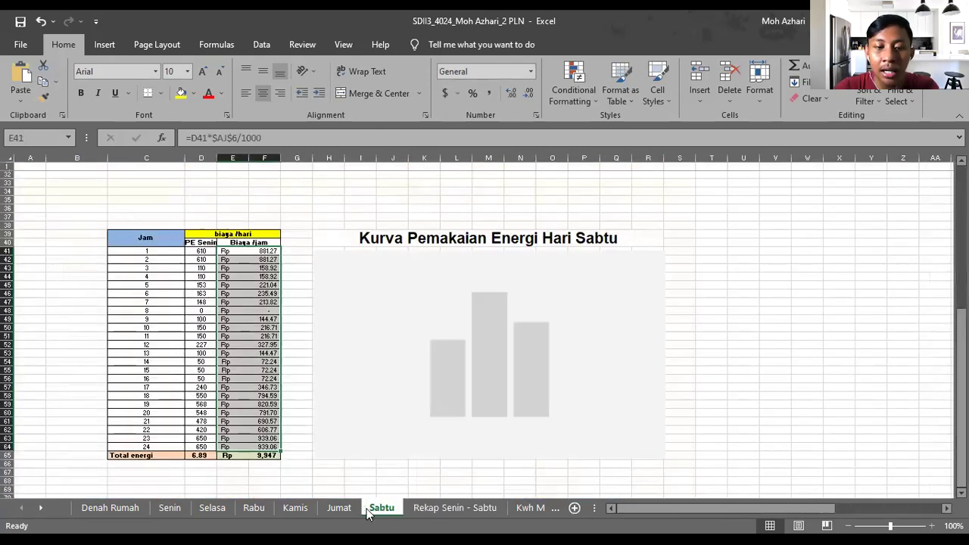
pyautogui.click(337, 509)
pyautogui.click(295, 508)
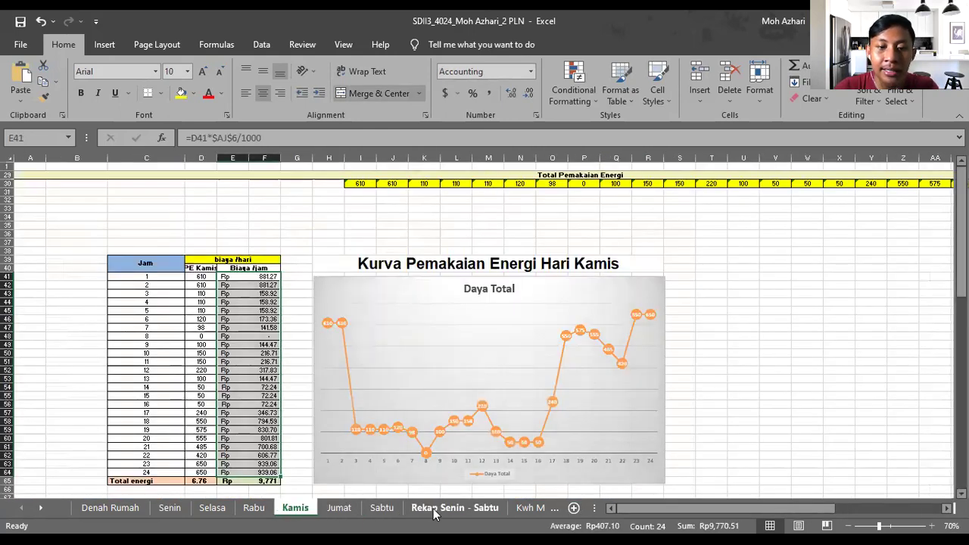
# Inspect the total cost formula in E32 of the Rekap Senin - Sabtu sheet and the combined usage curve beneath it.
pyautogui.click(433, 508)
pyautogui.scroll(-2, 433, 352)
pyautogui.scroll(-1, 433, 353)
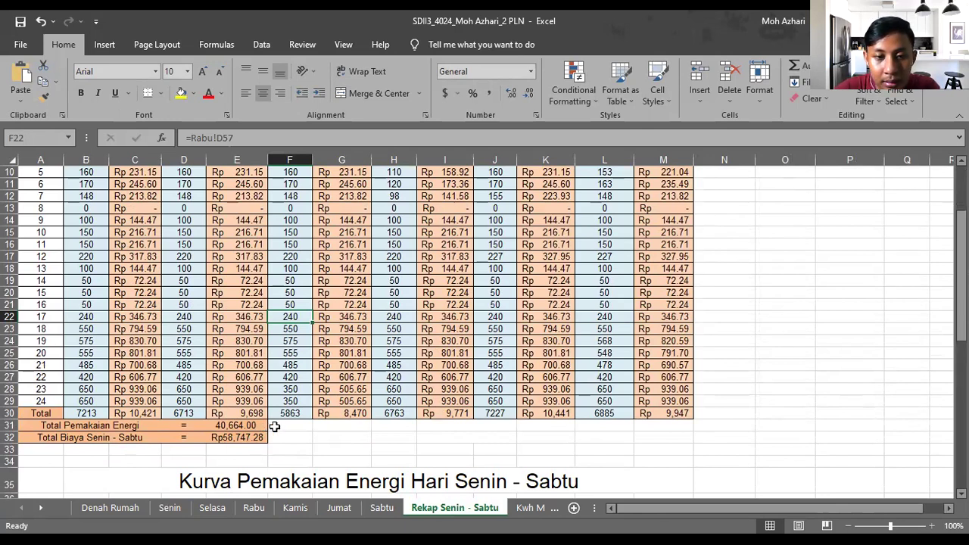
pyautogui.scroll(3, 277, 426)
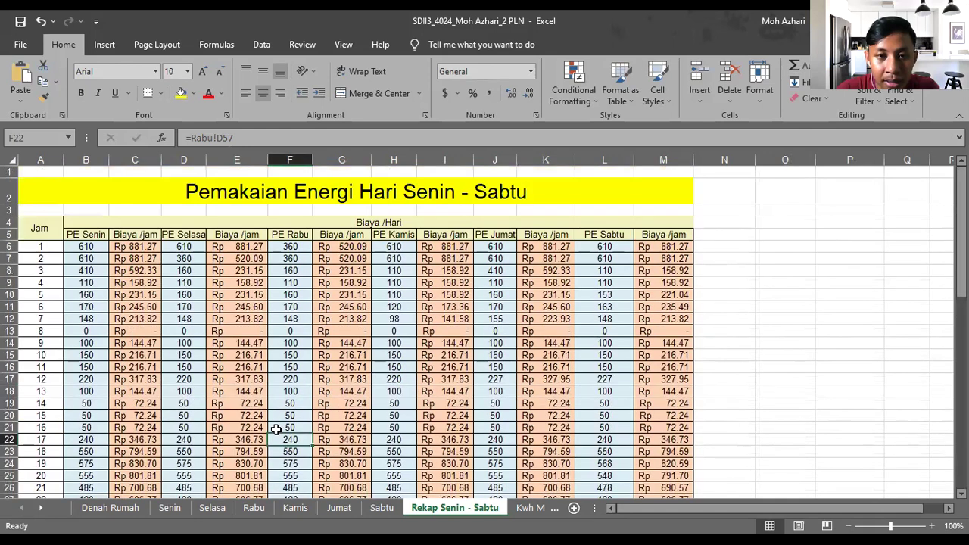
pyautogui.scroll(-3, 276, 429)
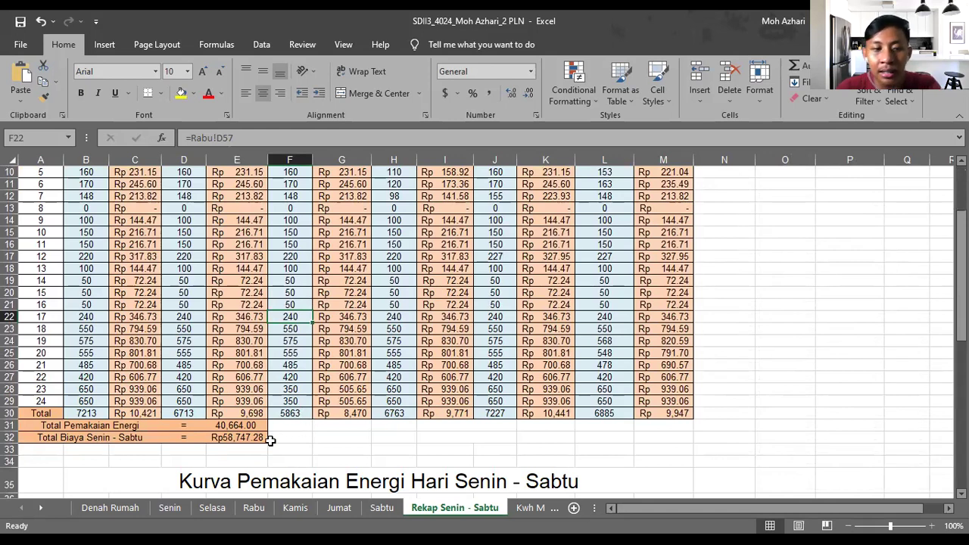
pyautogui.click(227, 437)
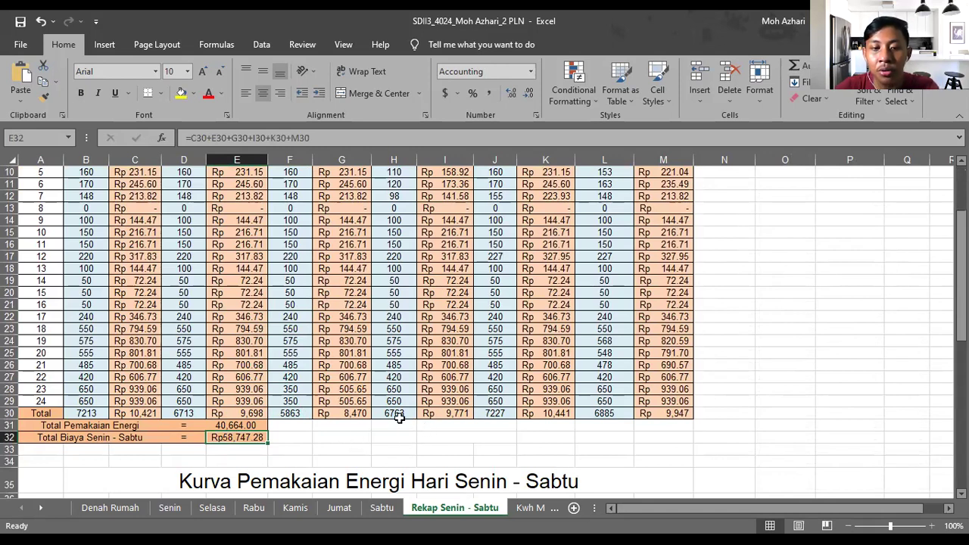
pyautogui.scroll(-14, 396, 419)
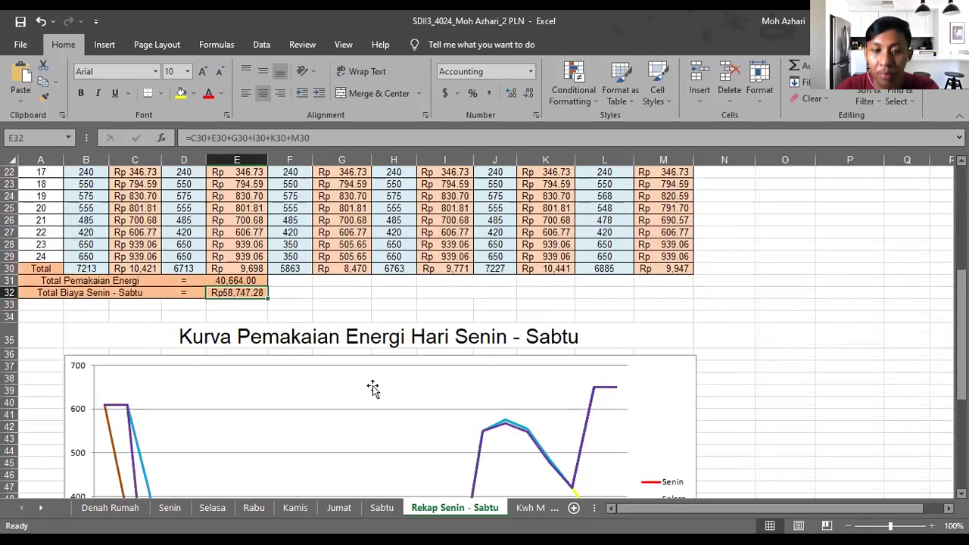
pyautogui.scroll(5, 383, 372)
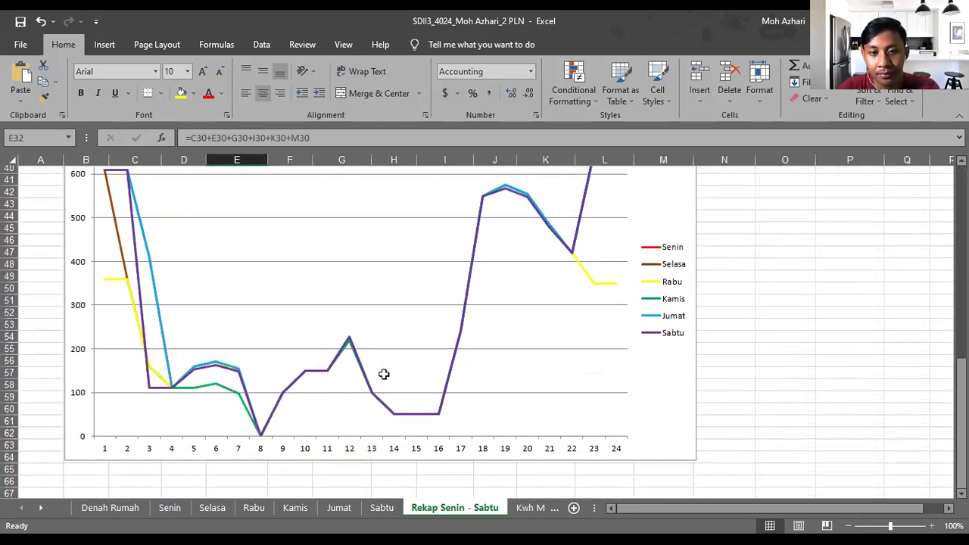
# Review the billing months in D7 to D12 of the Pasca Bayar table on the Kwh Meter sheet.
pyautogui.click(526, 508)
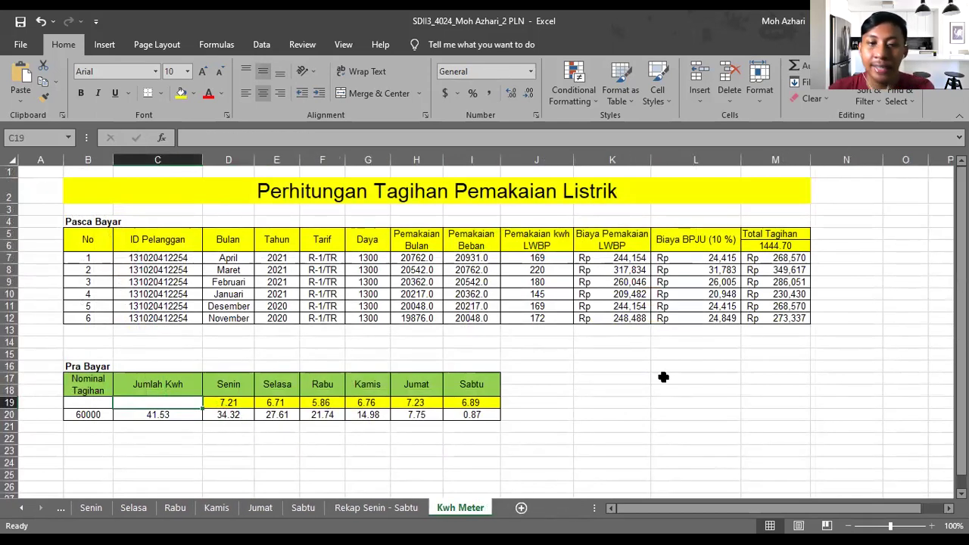
pyautogui.click(236, 258)
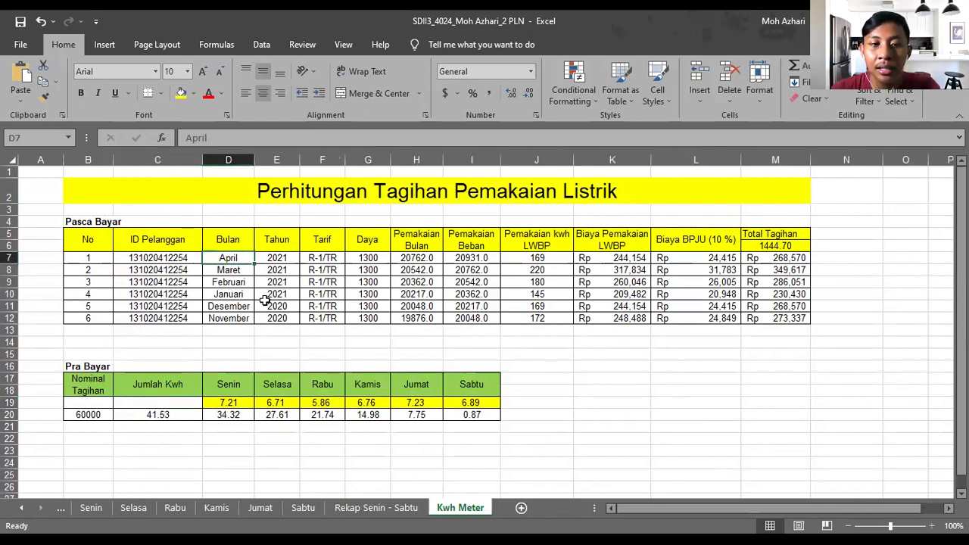
pyautogui.press('Down')
pyautogui.press('Down')
pyautogui.press('Down')
pyautogui.press('Down')
pyautogui.press('Down')
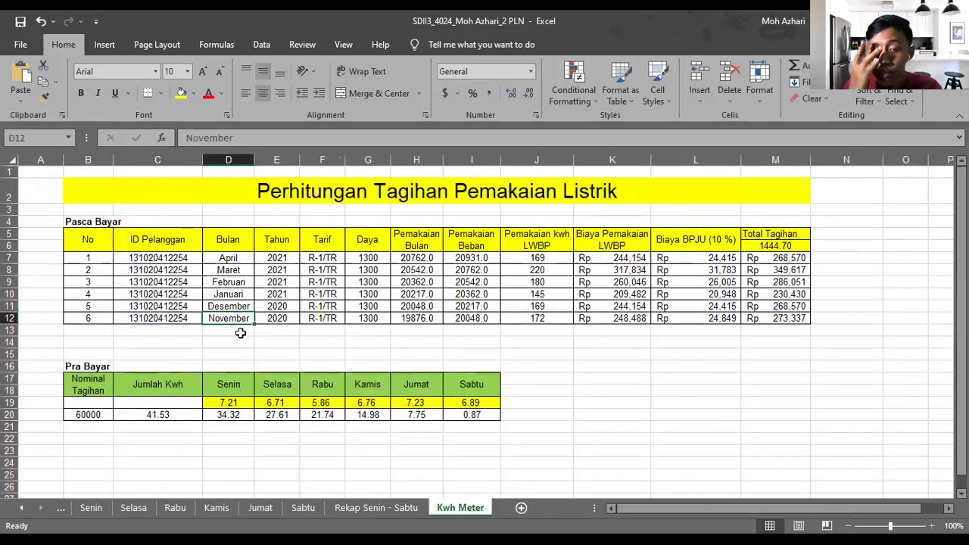
pyautogui.press('Up')
pyautogui.press('Up')
pyautogui.press('Up')
pyautogui.press('Up')
pyautogui.press('Up')
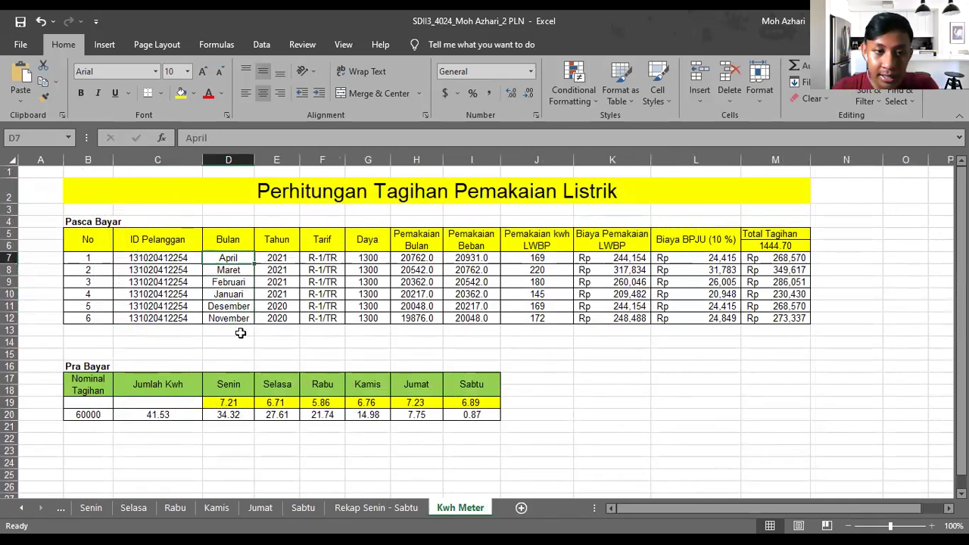
# Review April's year, tariff, power and meter readings in E7 to I7 of the Pasca Bayar table.
pyautogui.press('Right')
pyautogui.press('Right')
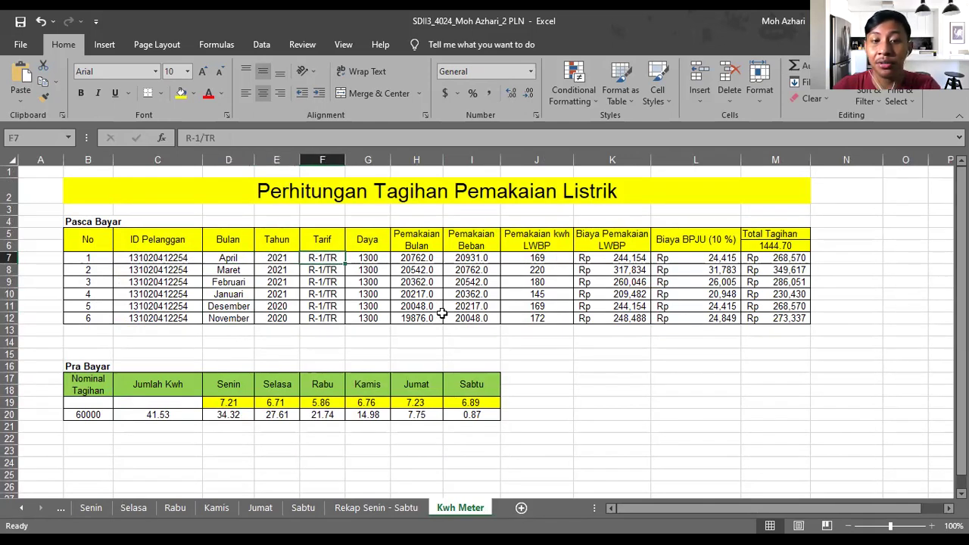
pyautogui.press('Right')
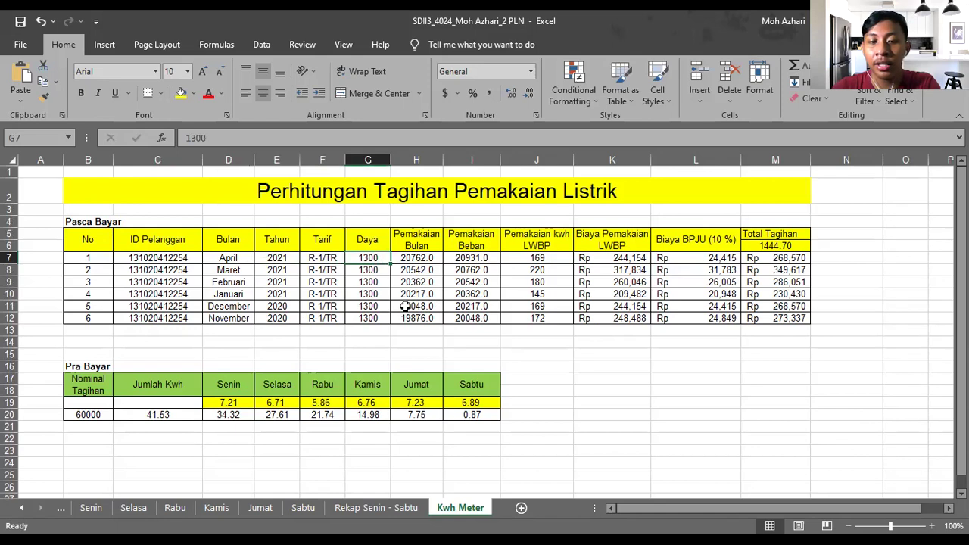
pyautogui.press('Right')
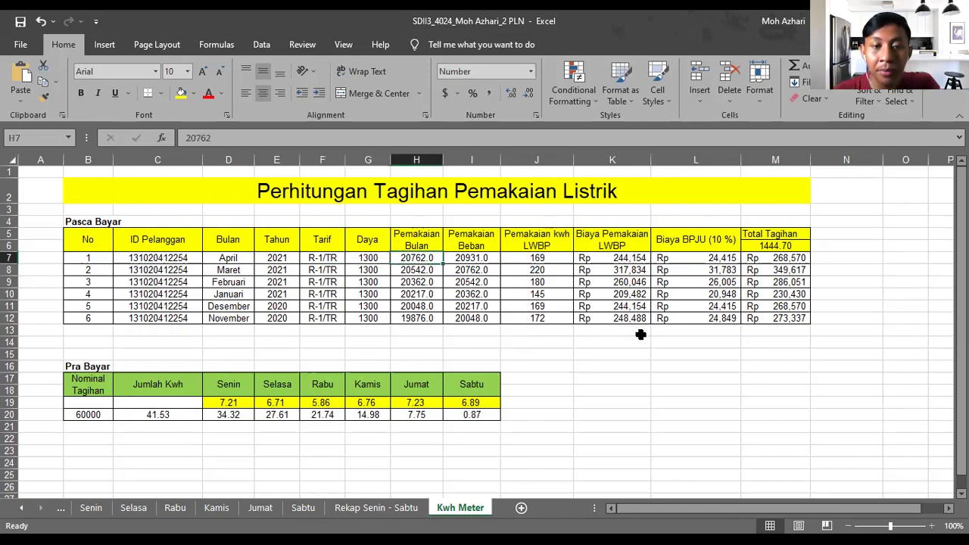
pyautogui.press('Right')
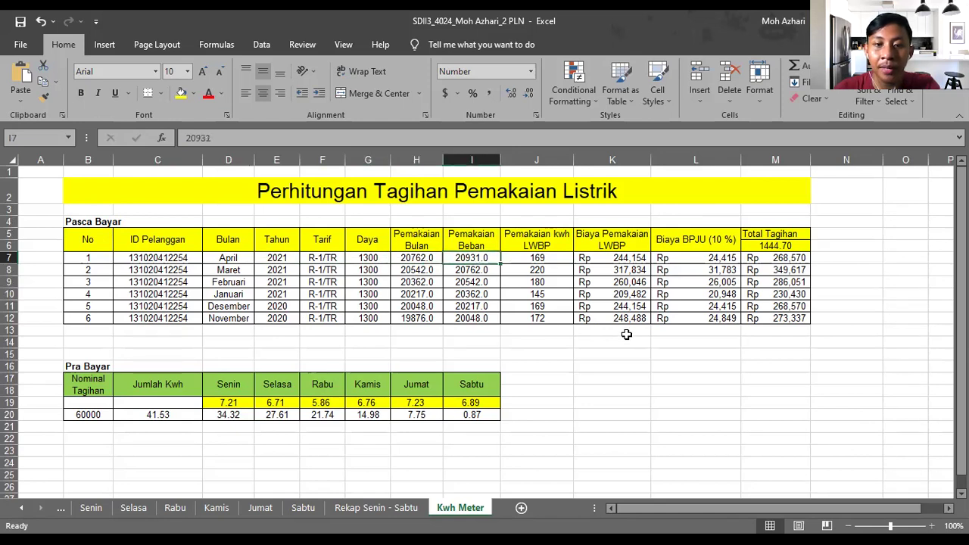
# Inspect the Pemakaian kwh LWBP formulas in J7 and J8 and compare them with the readings in columns H and I.
pyautogui.press('Right')
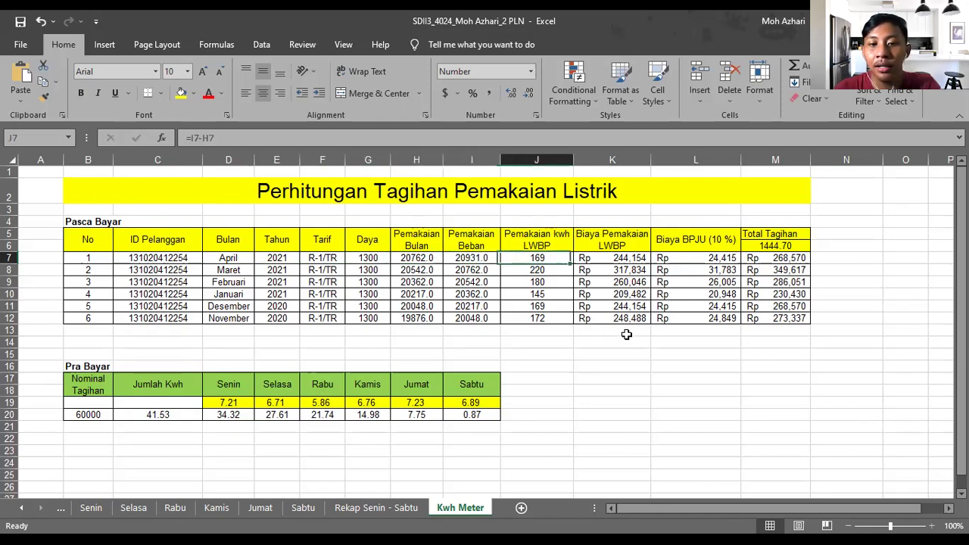
pyautogui.press('Down')
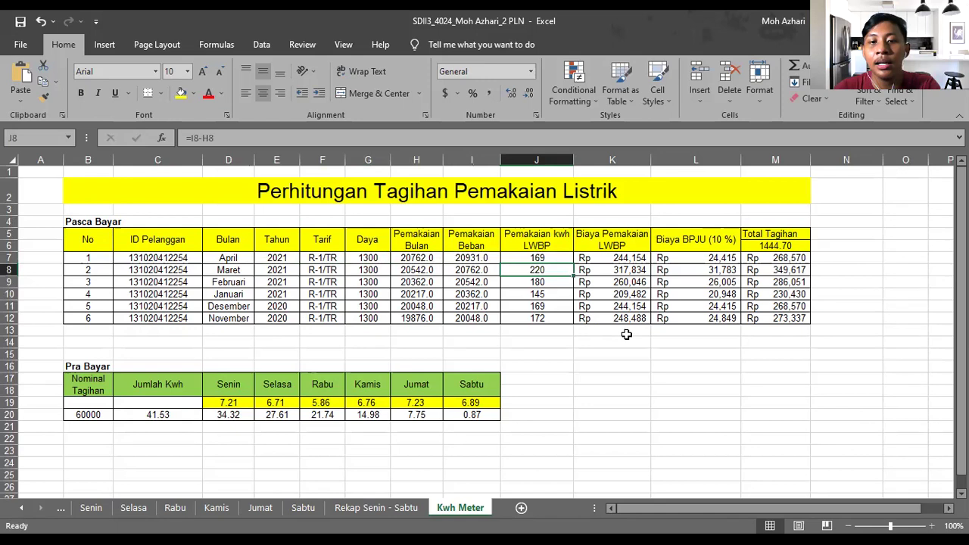
pyautogui.press('Left')
pyautogui.press('Left')
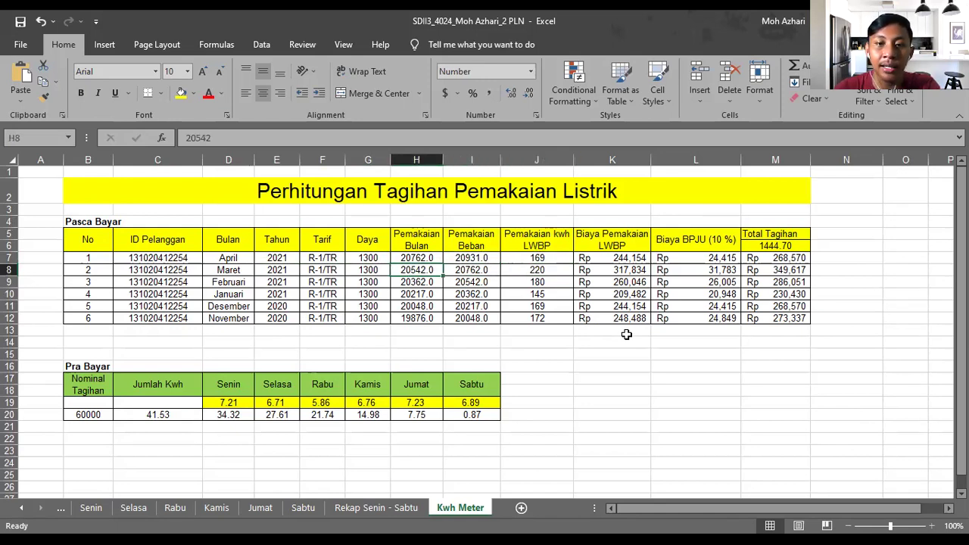
pyautogui.press('Up')
pyautogui.press('Right')
pyautogui.press('Right')
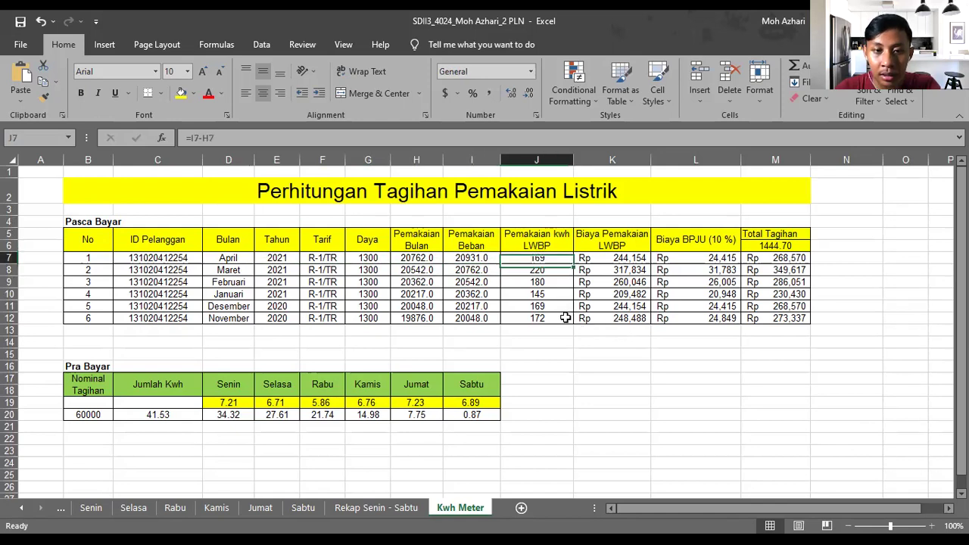
# Trace April's kWh usage in J7 back to its meter readings in H7 and I7.
pyautogui.press('Left')
pyautogui.press('Left')
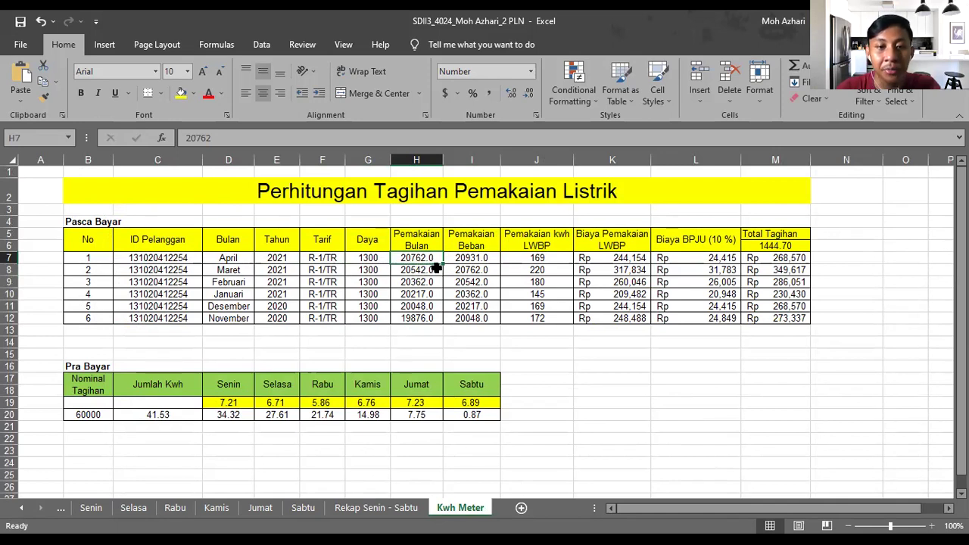
pyautogui.press('Right')
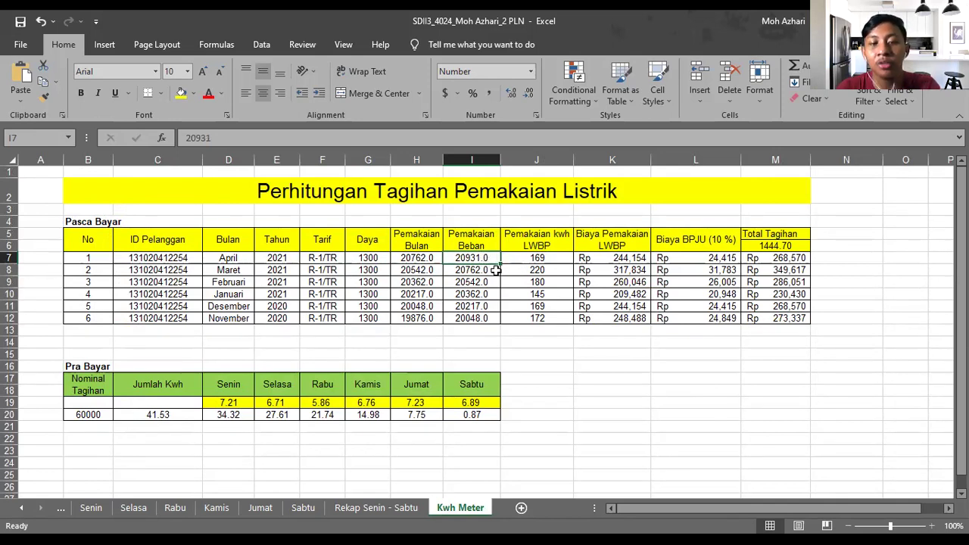
pyautogui.press('Right')
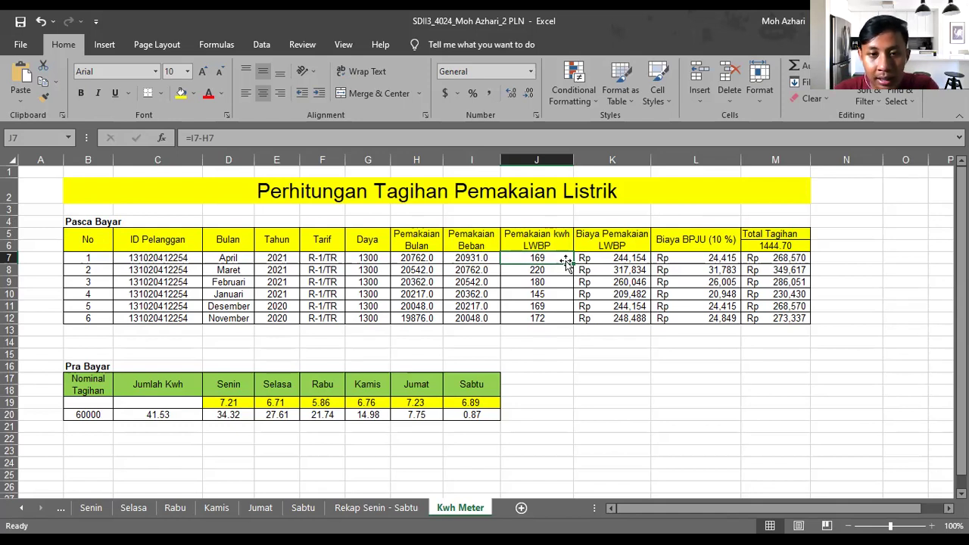
pyautogui.hotkey('ctrl', 'c')
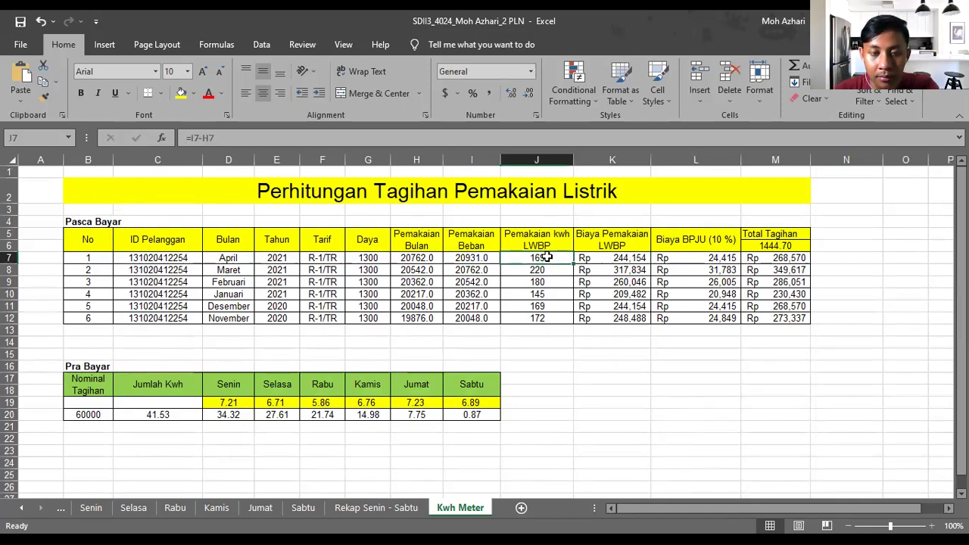
pyautogui.click(457, 258)
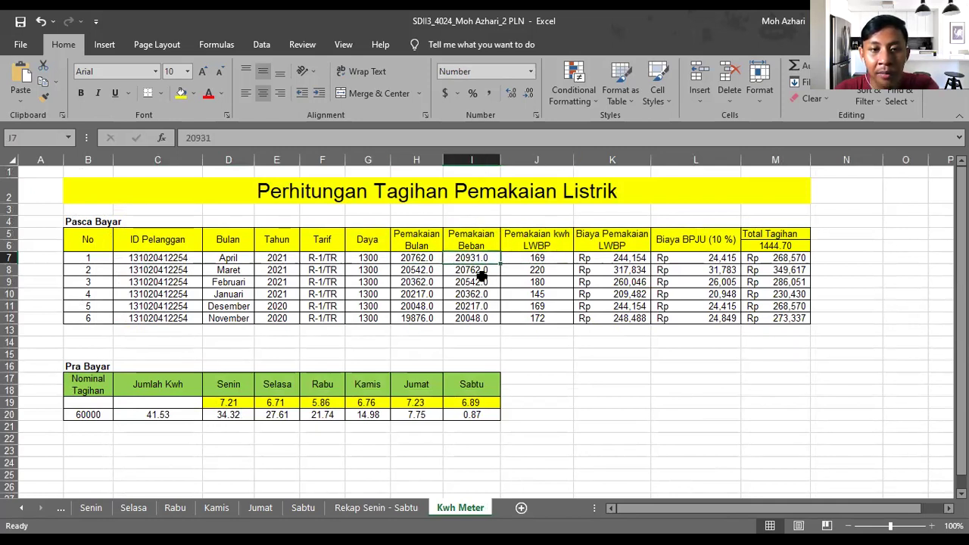
pyautogui.press('Left')
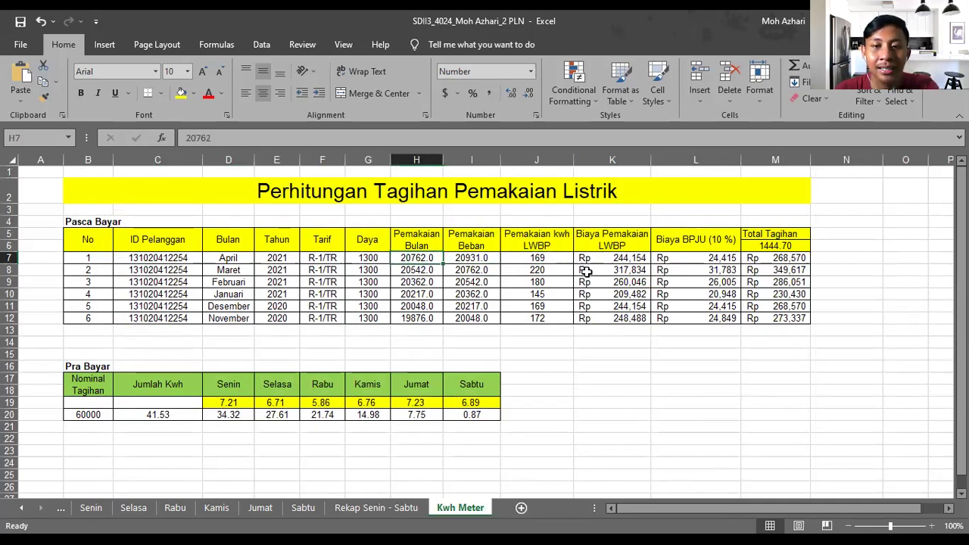
# Inspect April's bill formulas for usage cost in K7, the BPJU fee in L7 and the total in M7.
pyautogui.press('Right')
pyautogui.press('Right')
pyautogui.press('Right')
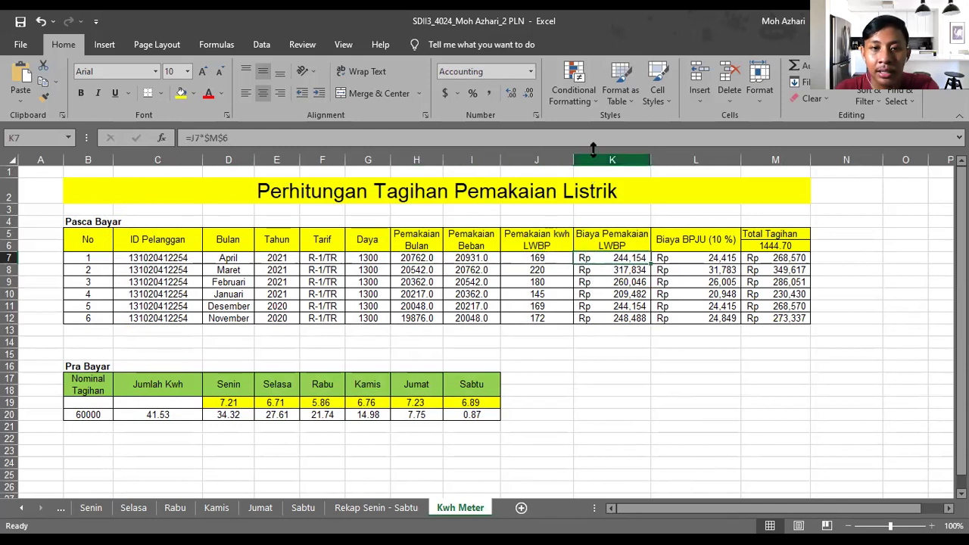
pyautogui.press('F2')
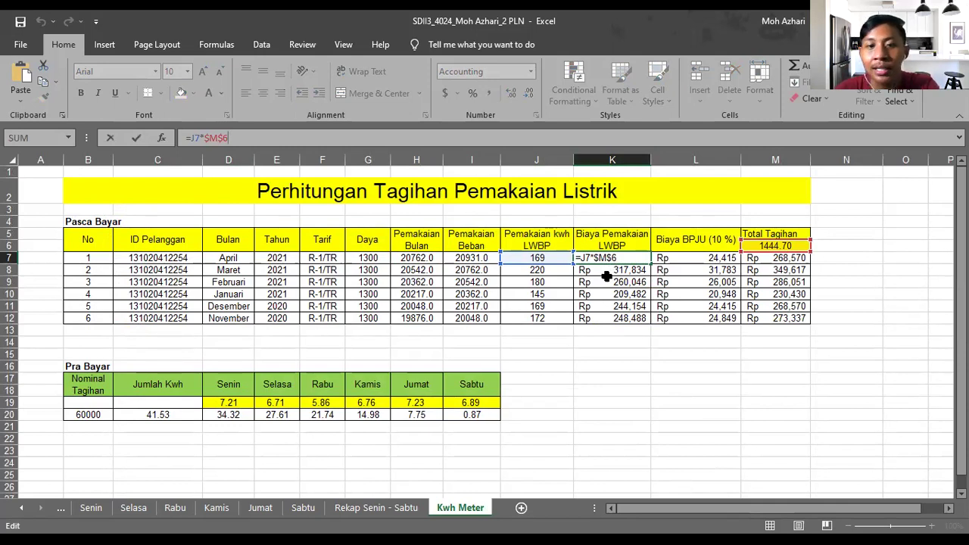
pyautogui.press('Return')
pyautogui.press('Up')
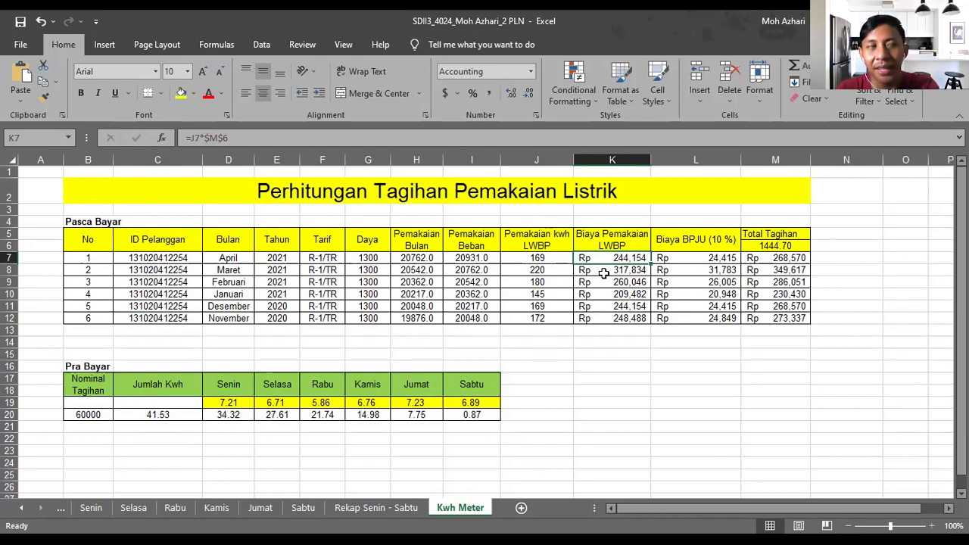
pyautogui.press('Right')
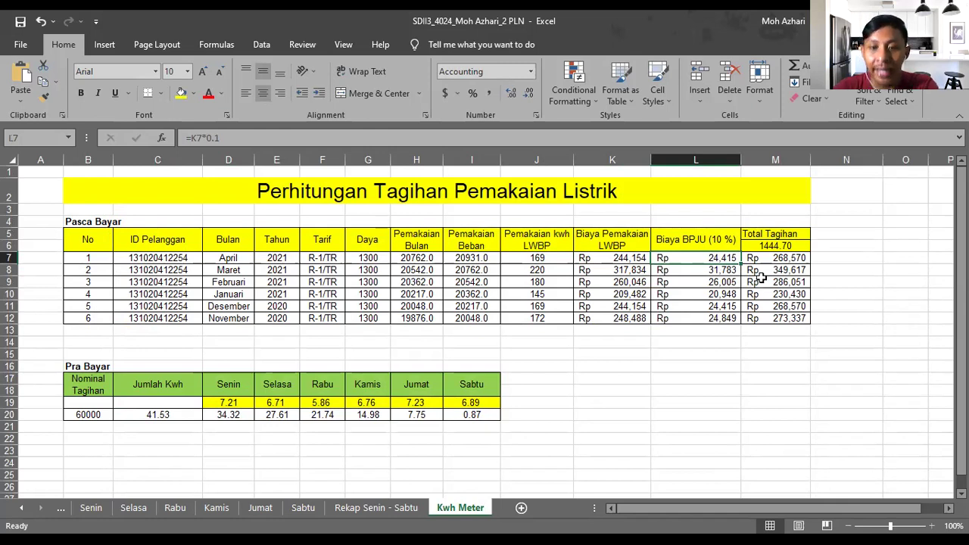
pyautogui.press('Right')
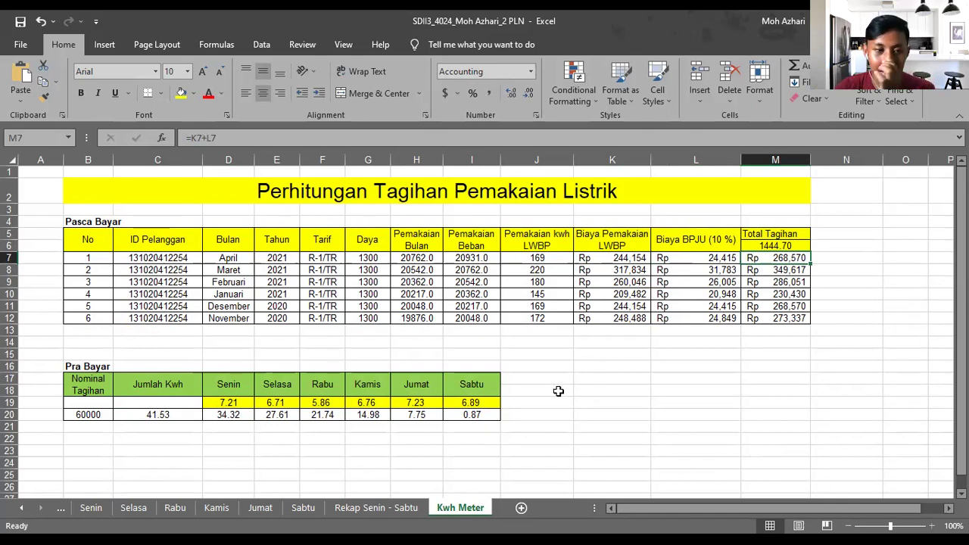
# Examine the Pra Bayar table's Nominal Tagihan in B20 and the Jumlah Kwh formula in C20.
pyautogui.click(537, 414)
pyautogui.press('Left')
pyautogui.press('Left')
pyautogui.press('Left')
pyautogui.press('Left')
pyautogui.press('Left')
pyautogui.press('Left')
pyautogui.press('Left')
pyautogui.press('Left')
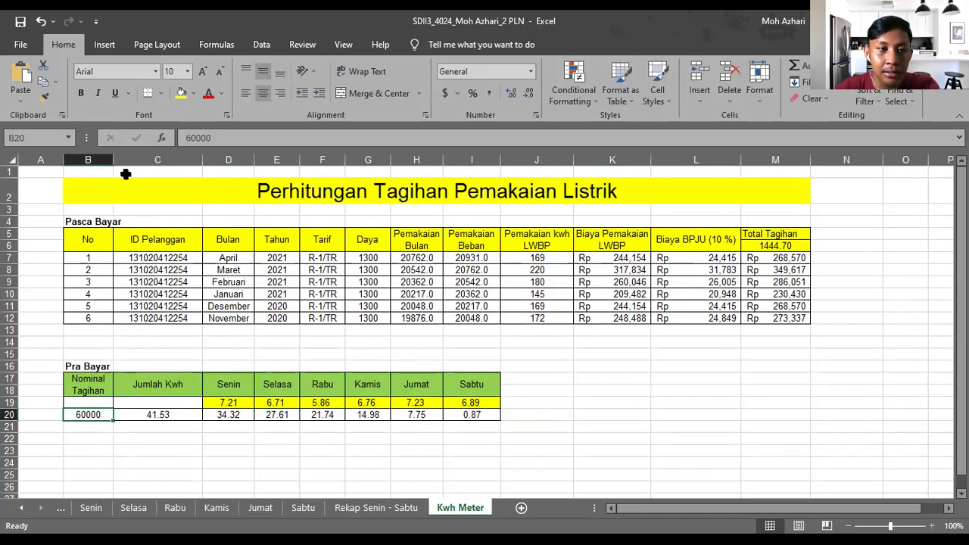
pyautogui.press('Right')
pyautogui.click(242, 135)
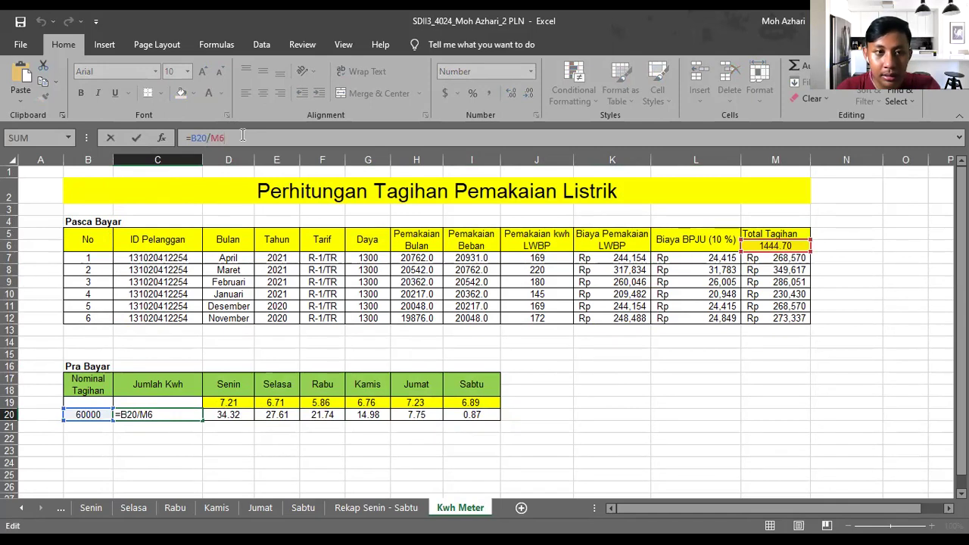
pyautogui.press('Return')
pyautogui.press('Up')
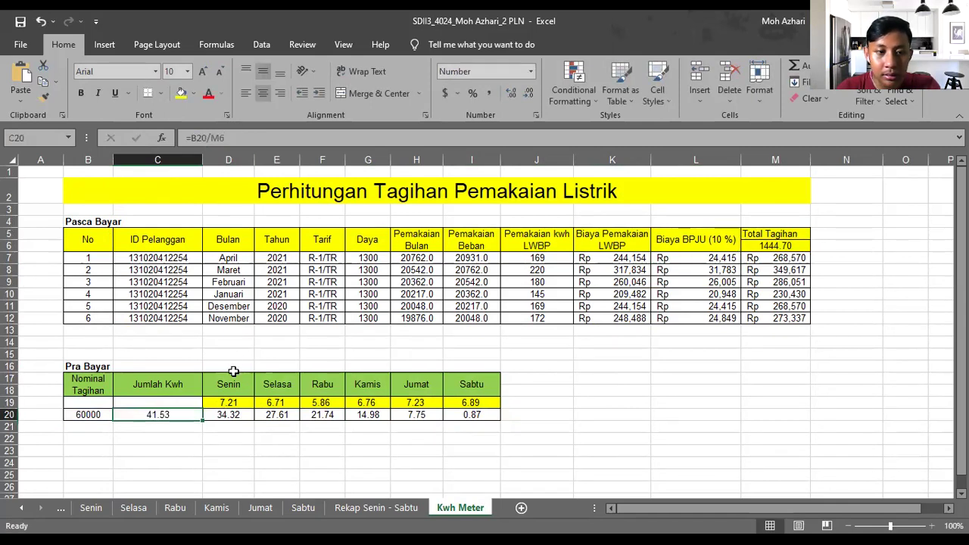
# Check the Senin balance in D20 and re-examine the cells referenced by the Jumlah Kwh formula in C20.
pyautogui.press('Right')
pyautogui.press('F2')
pyautogui.press('Escape')
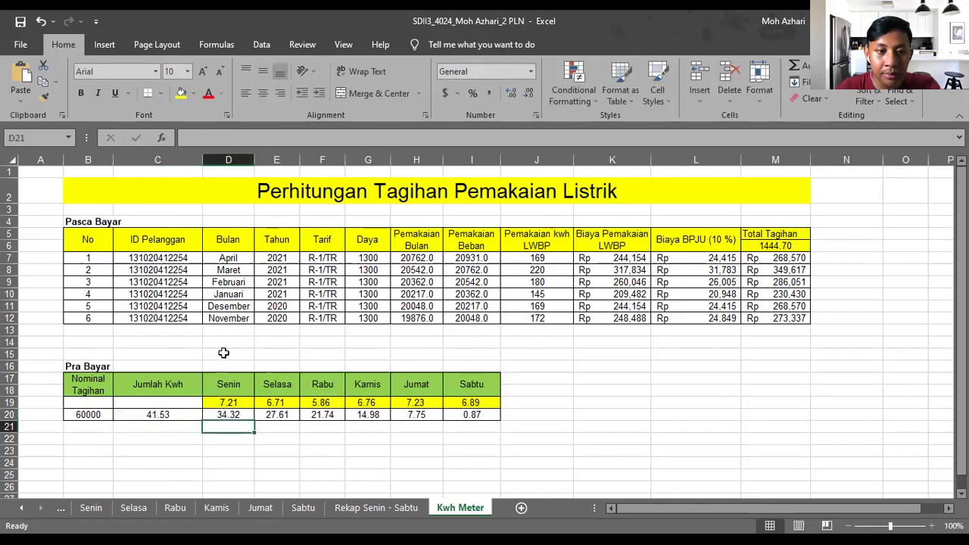
pyautogui.press('Left')
pyautogui.click(247, 139)
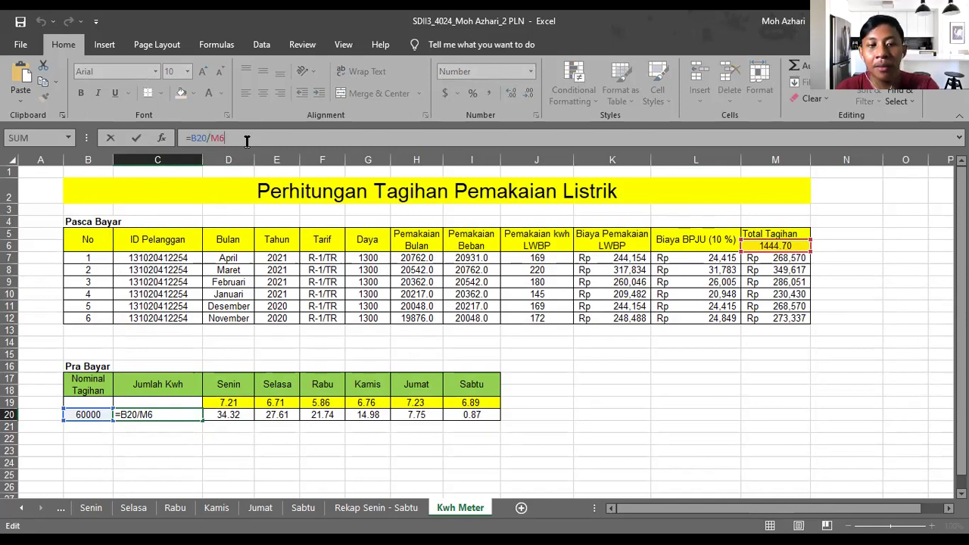
pyautogui.hotkey('ctrl', 'Return')
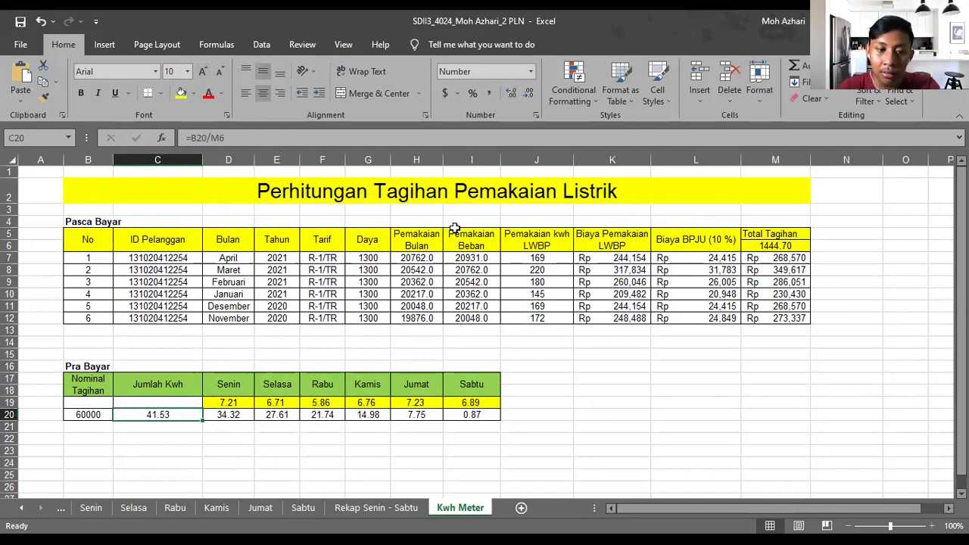
# Compare the Senin and Selasa balance formulas in D20 and E20 with the daily usage references in D19 and E19.
pyautogui.press('Right')
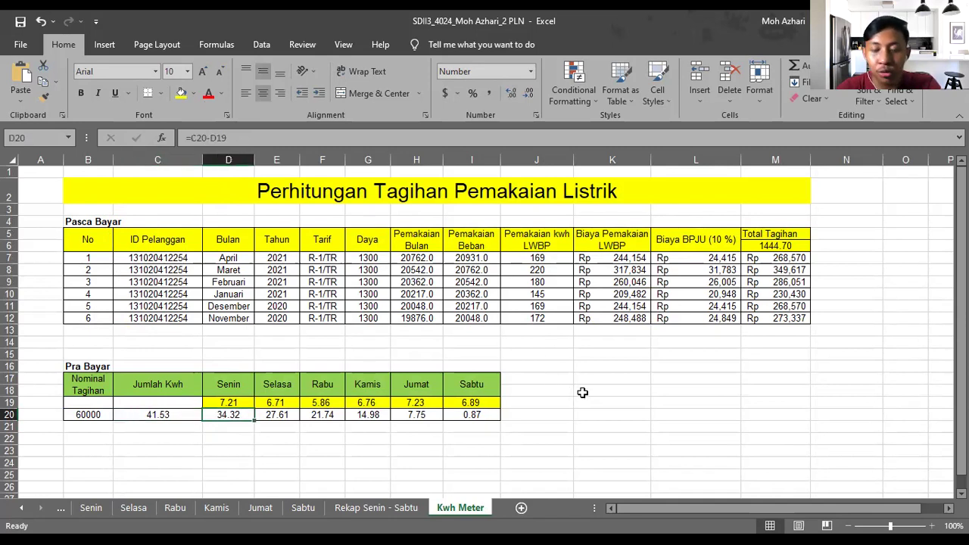
pyautogui.press('Up')
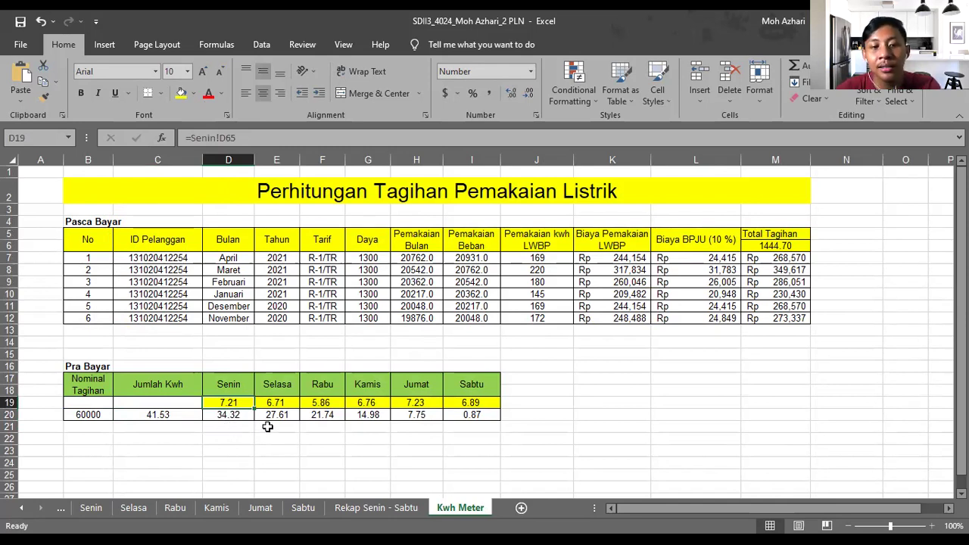
pyautogui.press('Down')
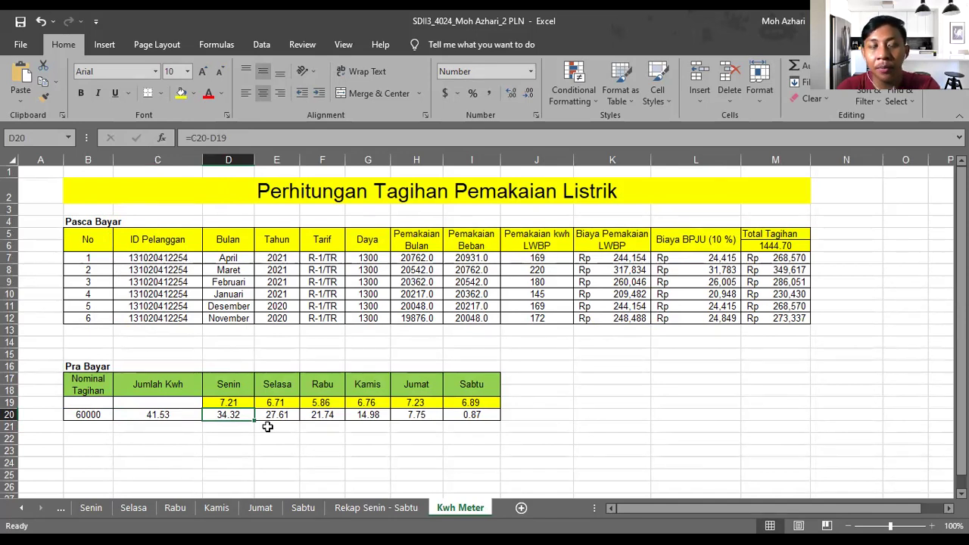
pyautogui.press('Right')
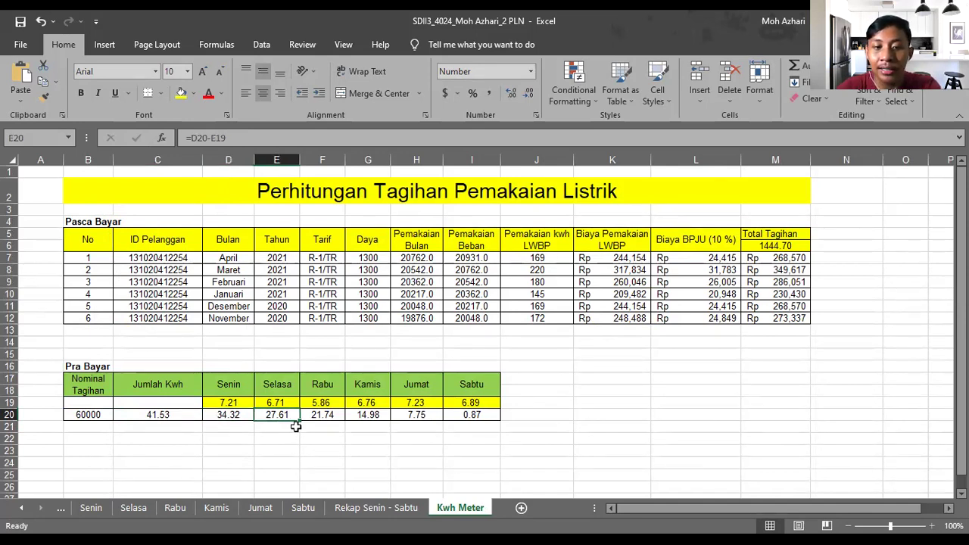
pyautogui.press('Up')
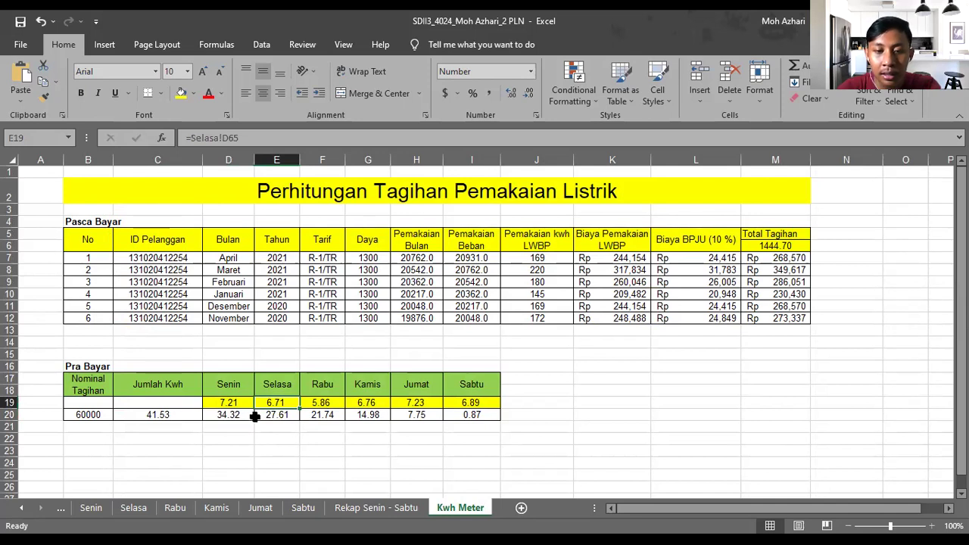
# Check the remaining daily usage references in row 19 through Sabtu in I19, plus the final balance formula in I20.
pyautogui.press('Right')
pyautogui.press('Right')
pyautogui.press('Left')
pyautogui.press('Left')
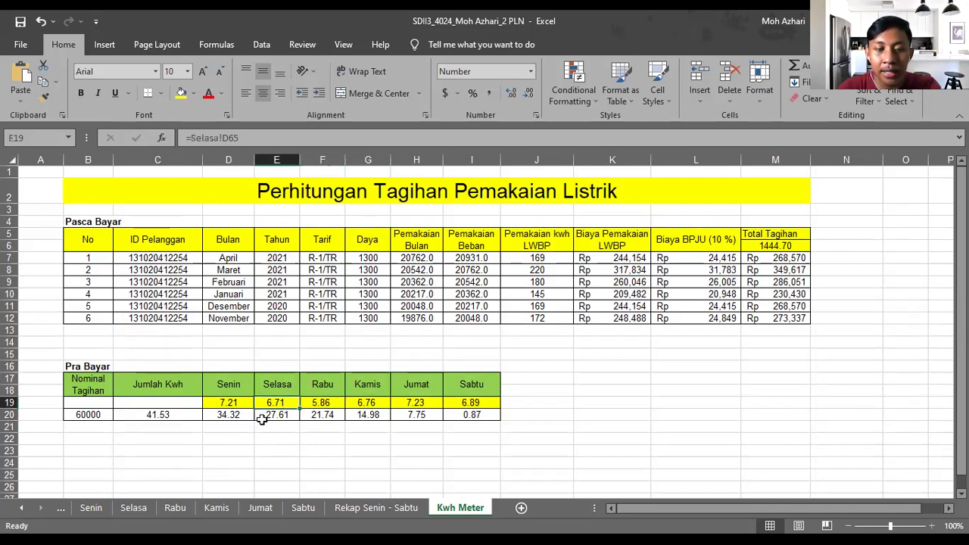
pyautogui.press('Right')
pyautogui.press('Right')
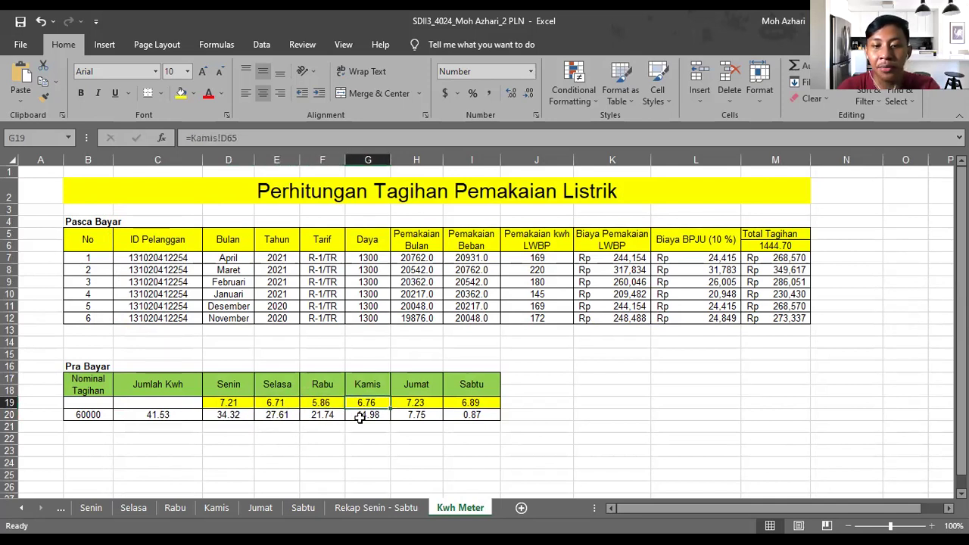
pyautogui.press('Right')
pyautogui.press('Right')
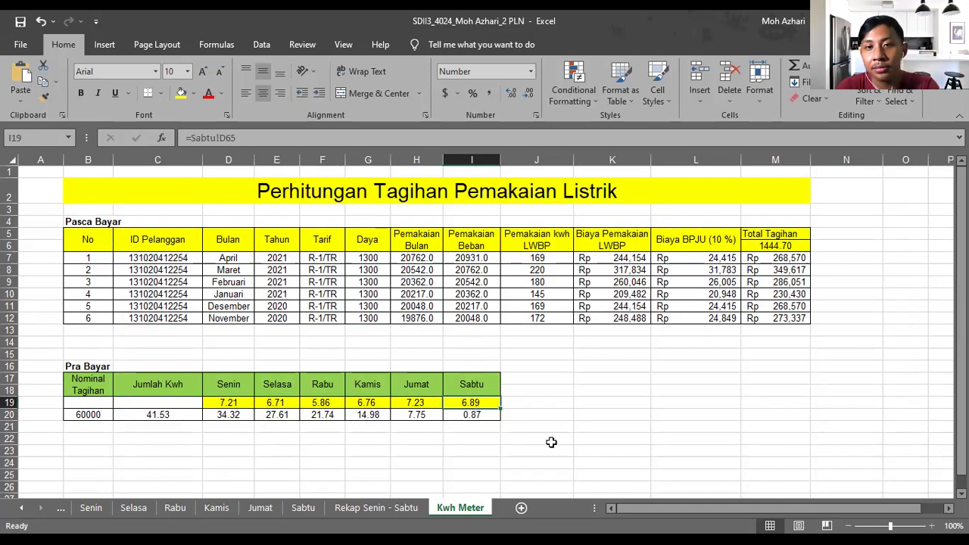
pyautogui.press('Down')
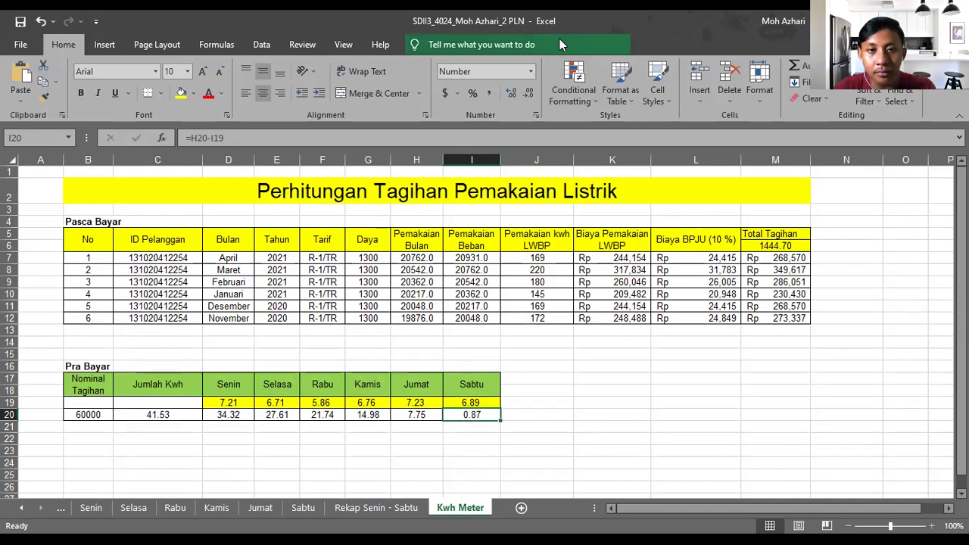
# Switch to the "Identifikasi Pemakaian Energi Listrik" presentation and advance past its title slide.
pyautogui.press('alt')
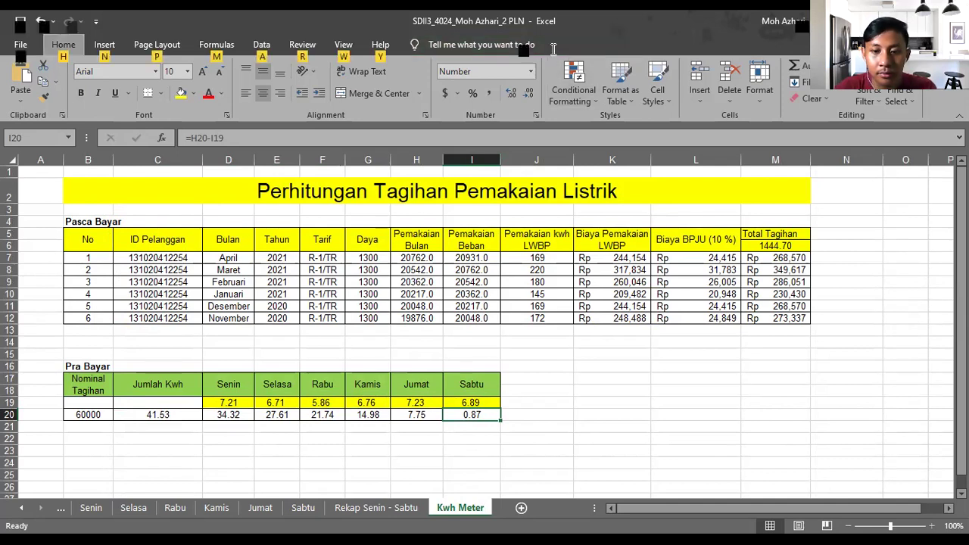
pyautogui.hotkey('alt', 'Tab')
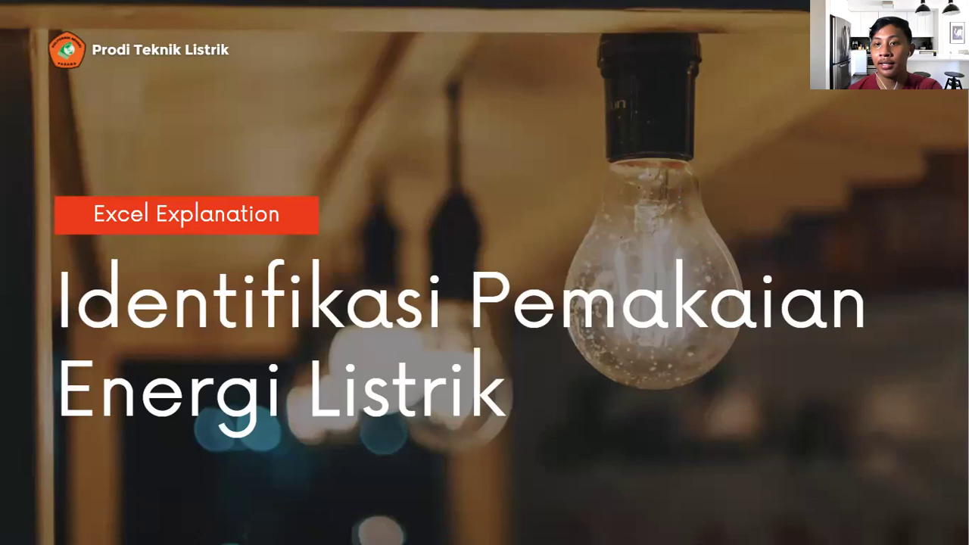
pyautogui.press('Right')
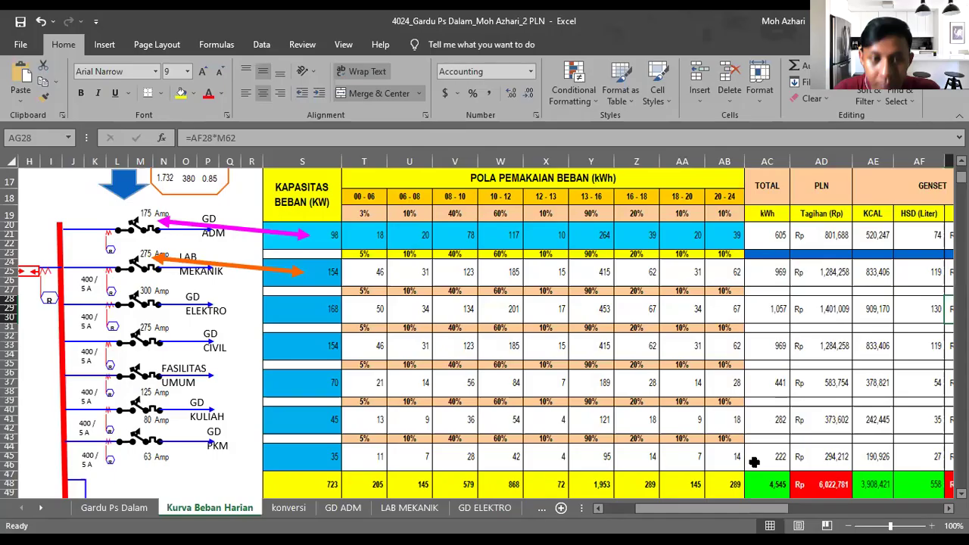
# Inspect GD ADM's Kapasitas Beban formula in S20 and trace the cells it references on the Kurva Beban Harian sheet.
pyautogui.scroll(3, 725, 428)
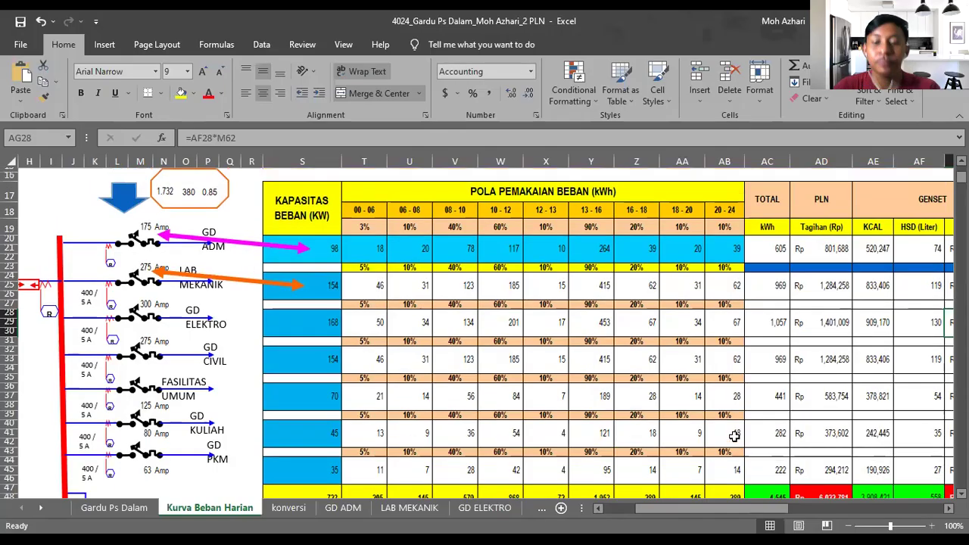
pyautogui.scroll(3, 596, 389)
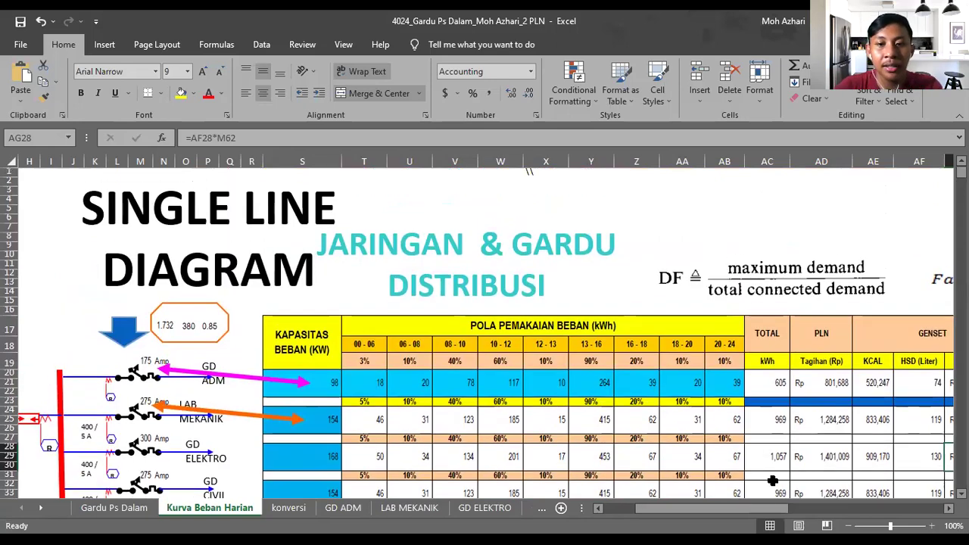
pyautogui.moveTo(890, 526)
pyautogui.mouseDown()
pyautogui.moveTo(877, 525)
pyautogui.moveTo(890, 525)
pyautogui.mouseUp()
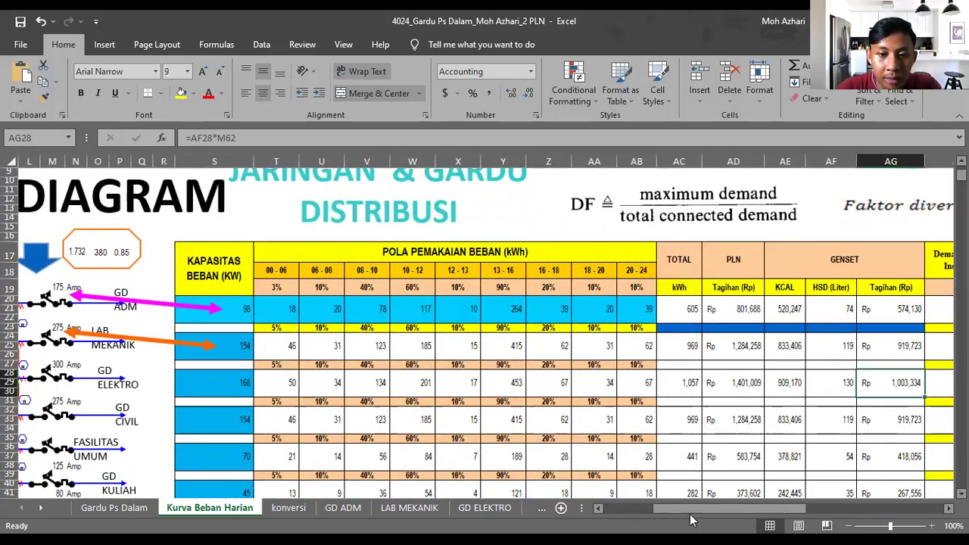
pyautogui.moveTo(694, 508); pyautogui.dragTo(656, 508)
pyautogui.click(440, 309)
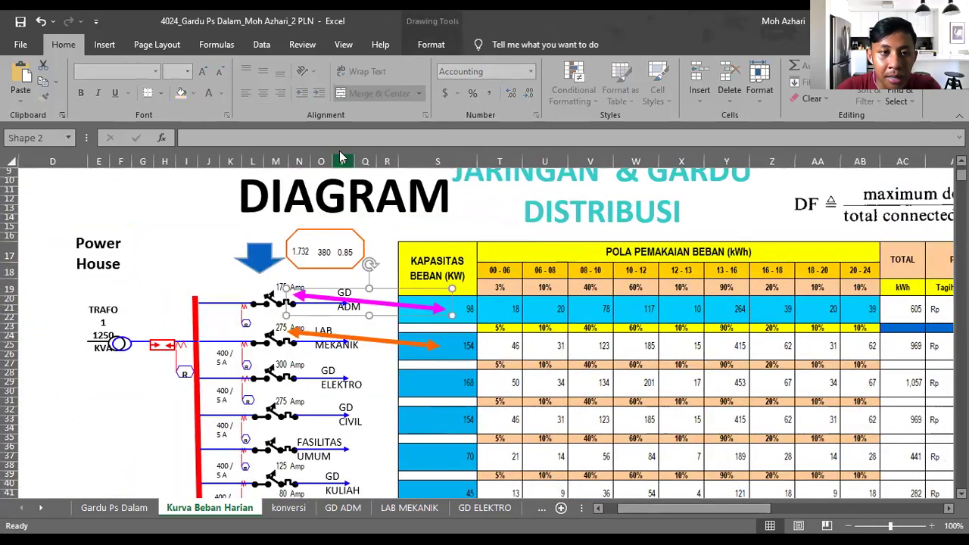
pyautogui.moveTo(461, 318); pyautogui.dragTo(471, 312)
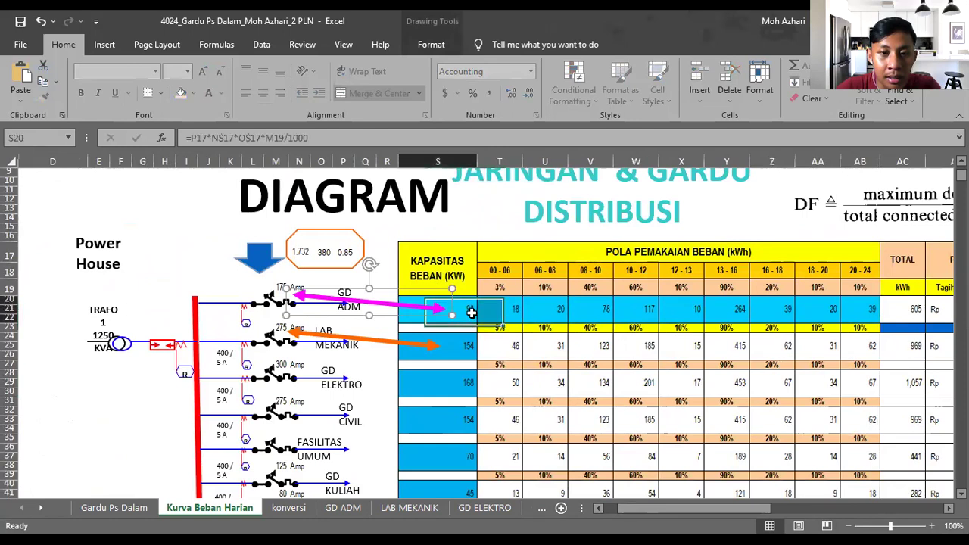
pyautogui.click(395, 137)
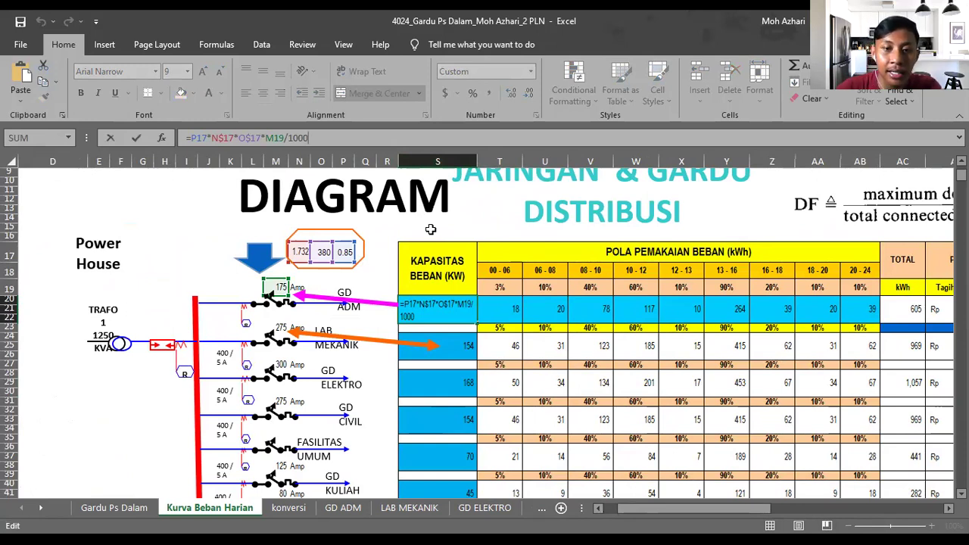
pyautogui.press('Escape')
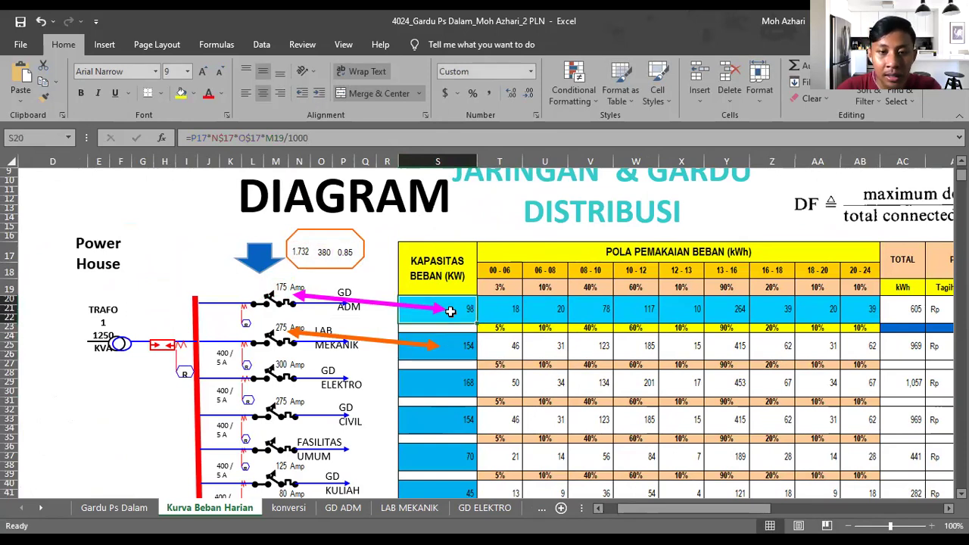
# Examine the Kapasitas Beban formulas for LAB MEKANIK in S24 and GD ELEKTRO in S28.
pyautogui.scroll(-1, 383, 309)
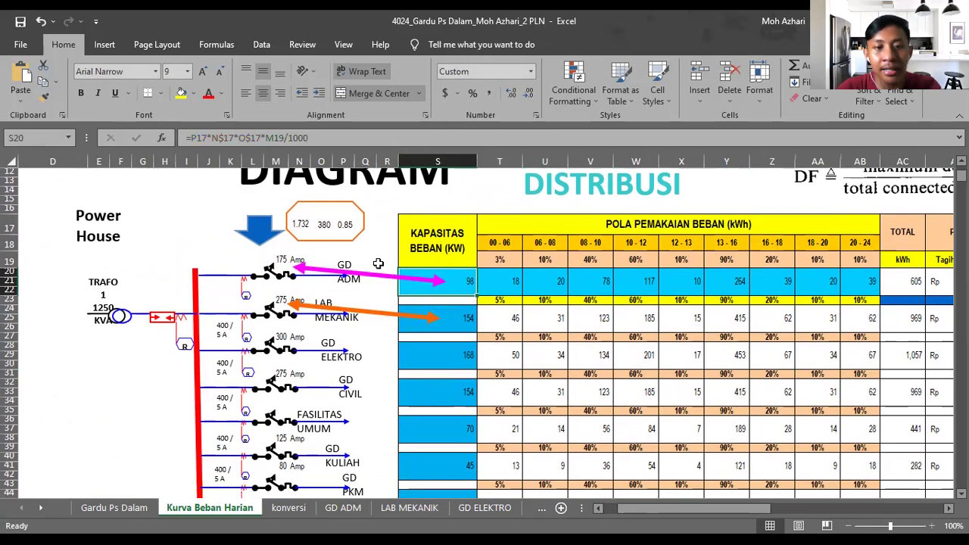
pyautogui.scroll(-1, 424, 273)
pyautogui.scroll(-1, 488, 283)
pyautogui.scroll(1, 462, 236)
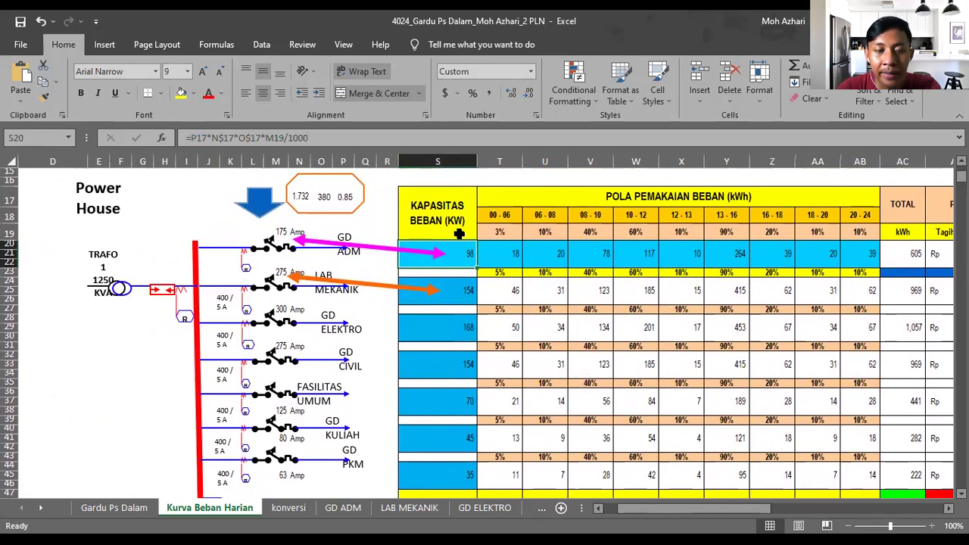
pyautogui.click(460, 298)
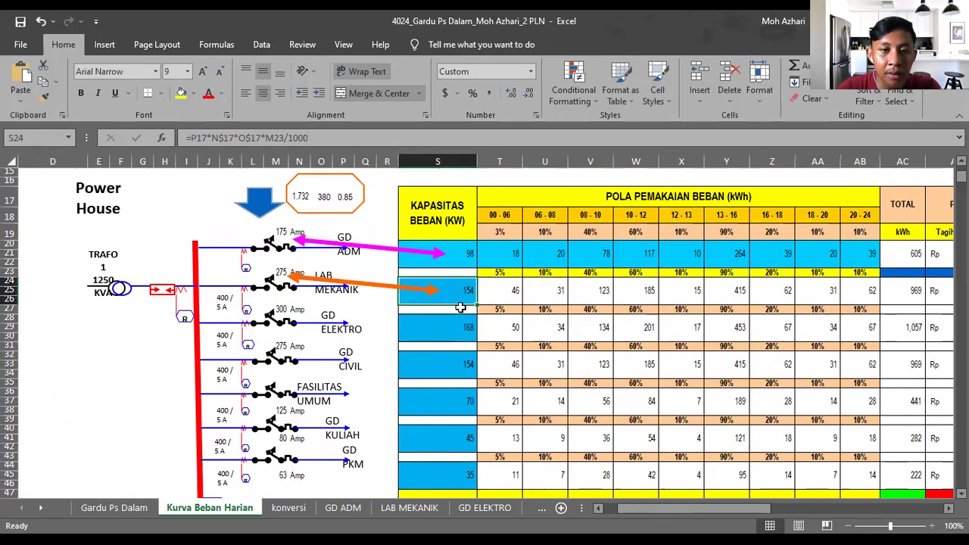
pyautogui.click(429, 326)
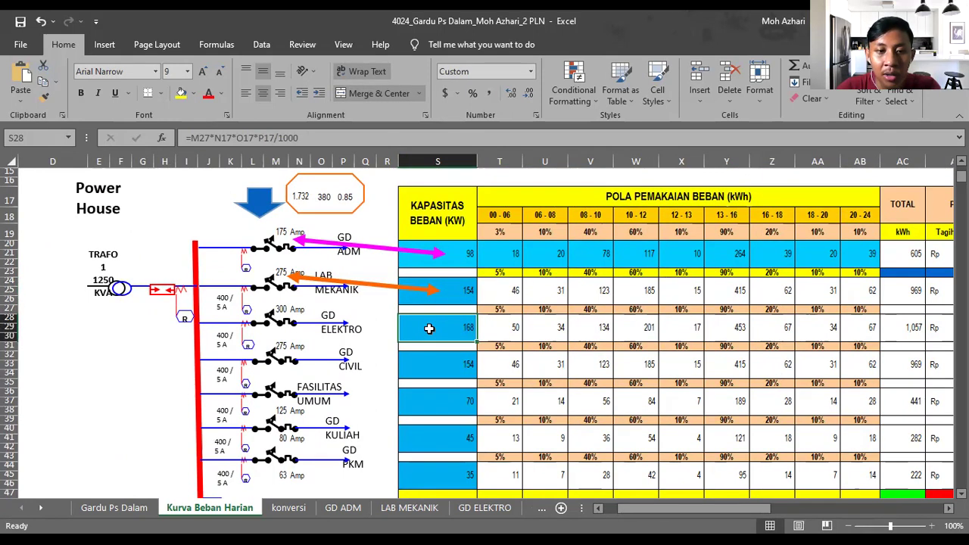
# Check the remaining Kapasitas Beban formulas from GD CIVIL in S32 down to GD PKM in S44.
pyautogui.press('Down')
pyautogui.press('Down')
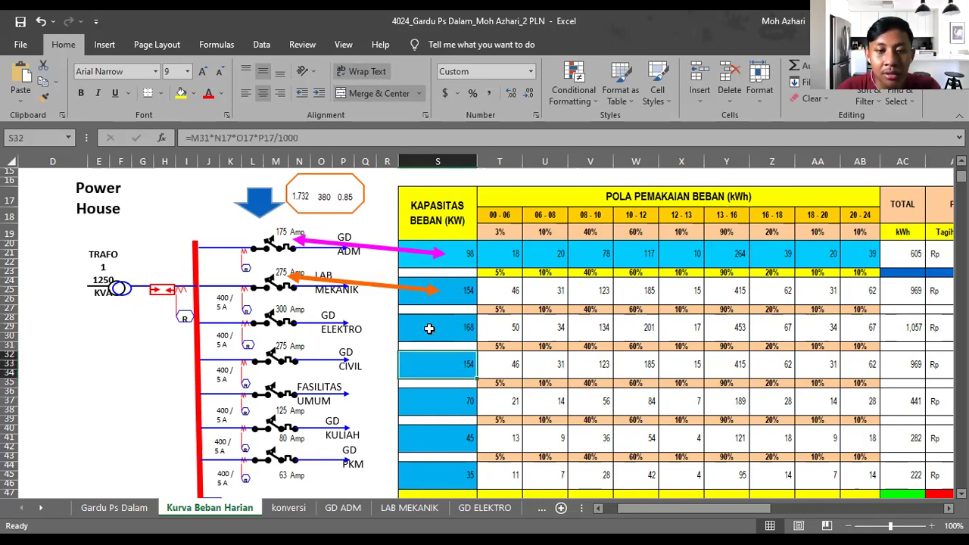
pyautogui.press('Down')
pyautogui.press('Down')
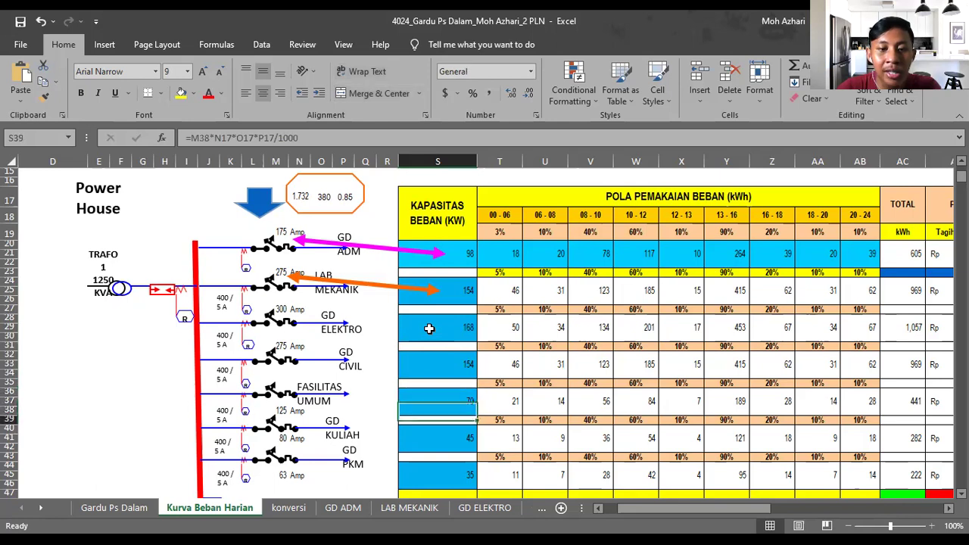
pyautogui.press('Down')
pyautogui.press('Down')
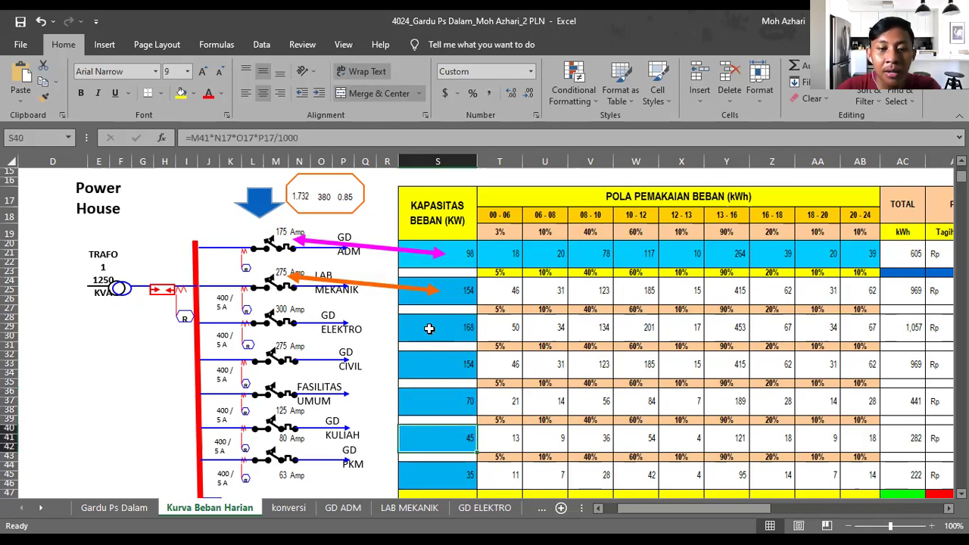
pyautogui.press('Down')
pyautogui.press('Down')
# Clear the stray repeated total in S51 below the Kapasitas Beban column.
pyautogui.scroll(-2, 429, 328)
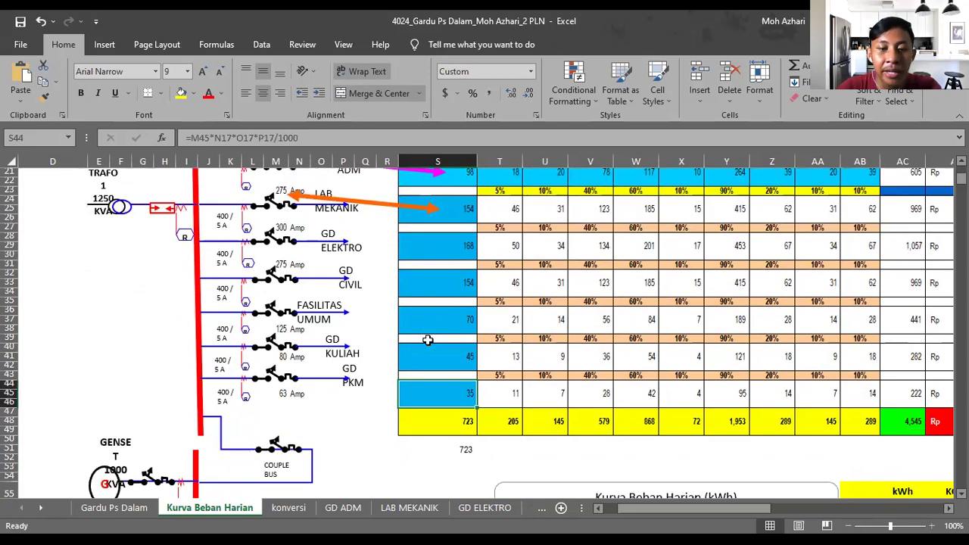
pyautogui.scroll(2, 429, 335)
pyautogui.scroll(-2, 427, 342)
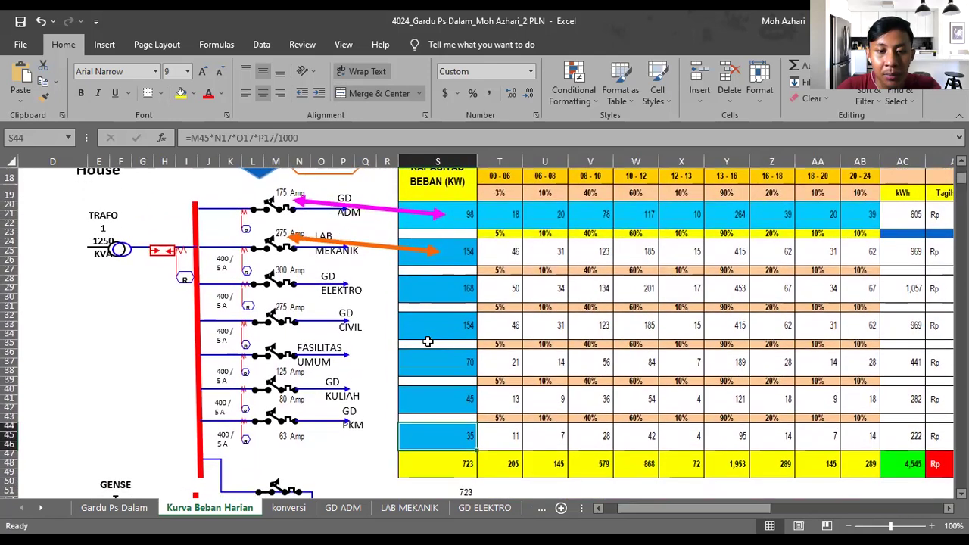
pyautogui.click(449, 452)
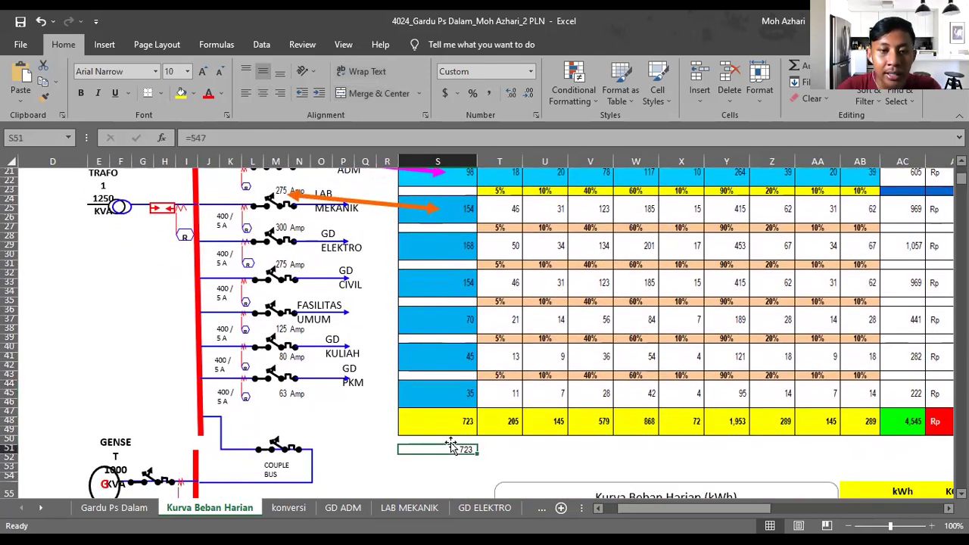
pyautogui.press('F2')
pyautogui.press('Escape')
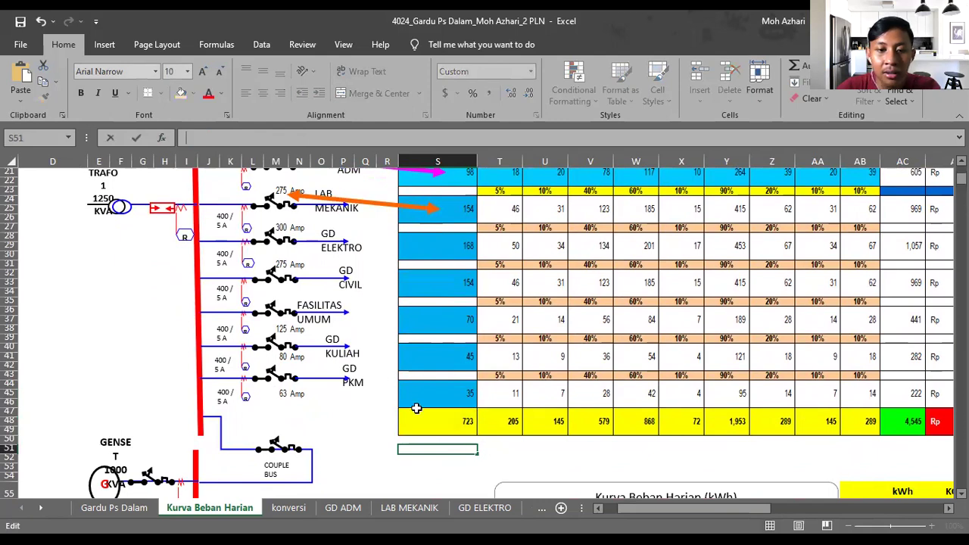
pyautogui.click(505, 441)
# Examine the SUM formula in S47 that totals the Kapasitas Beban column and review the load rows it covers.
pyautogui.scroll(1, 510, 433)
pyautogui.scroll(2, 510, 433)
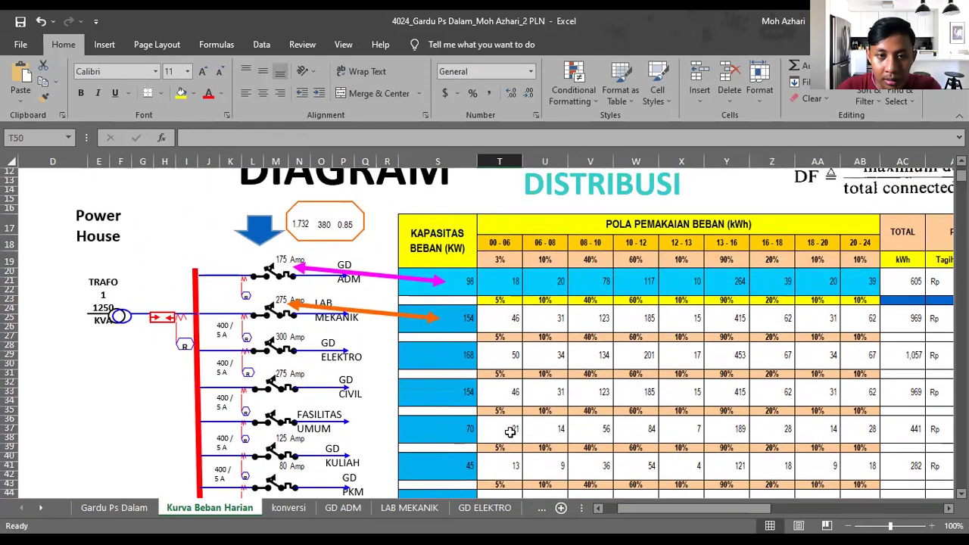
pyautogui.scroll(-1, 513, 430)
pyautogui.click(438, 465)
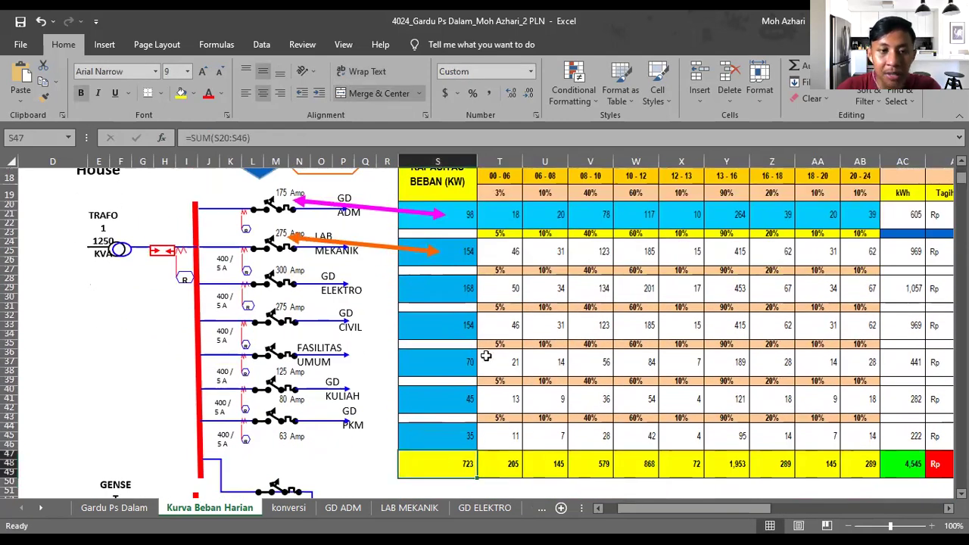
pyautogui.scroll(5, 478, 354)
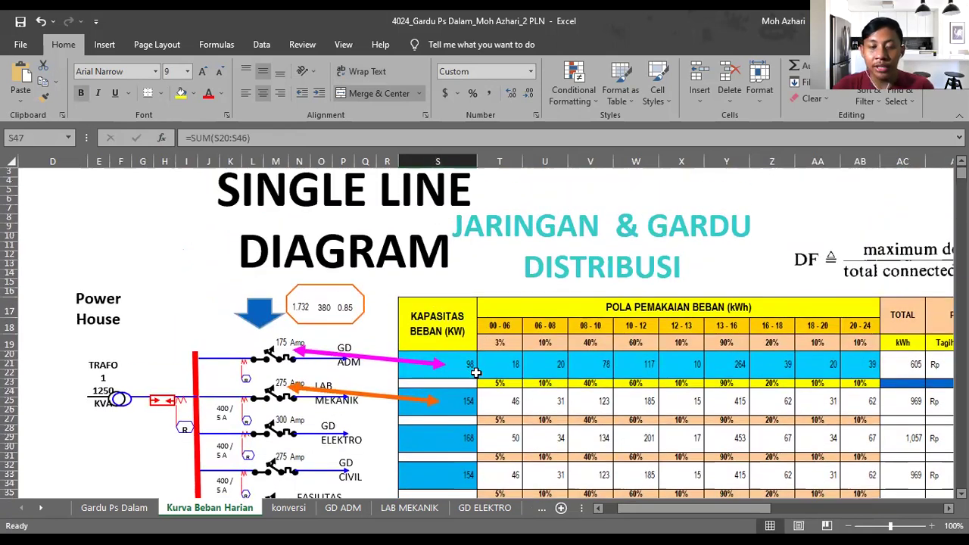
pyautogui.scroll(-5, 478, 356)
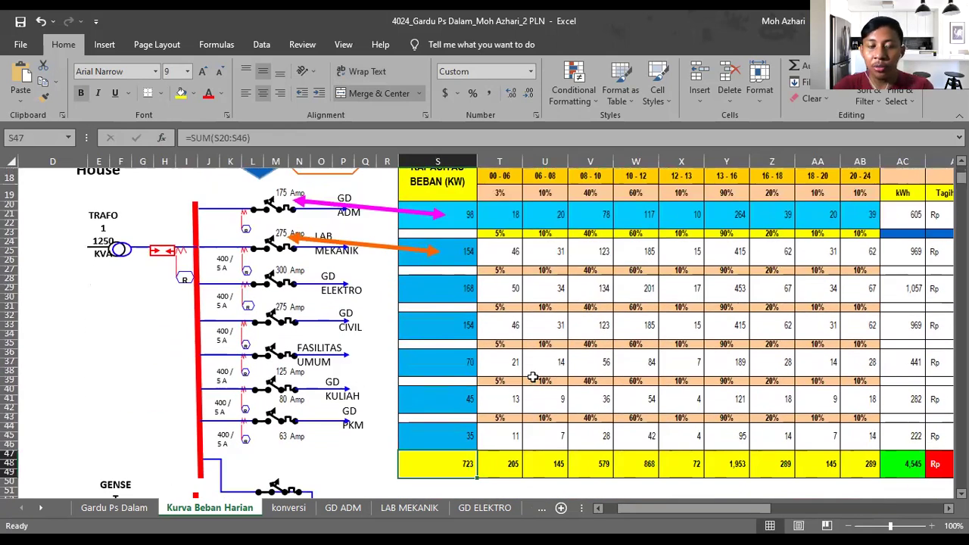
pyautogui.moveTo(626, 511); pyautogui.dragTo(642, 511)
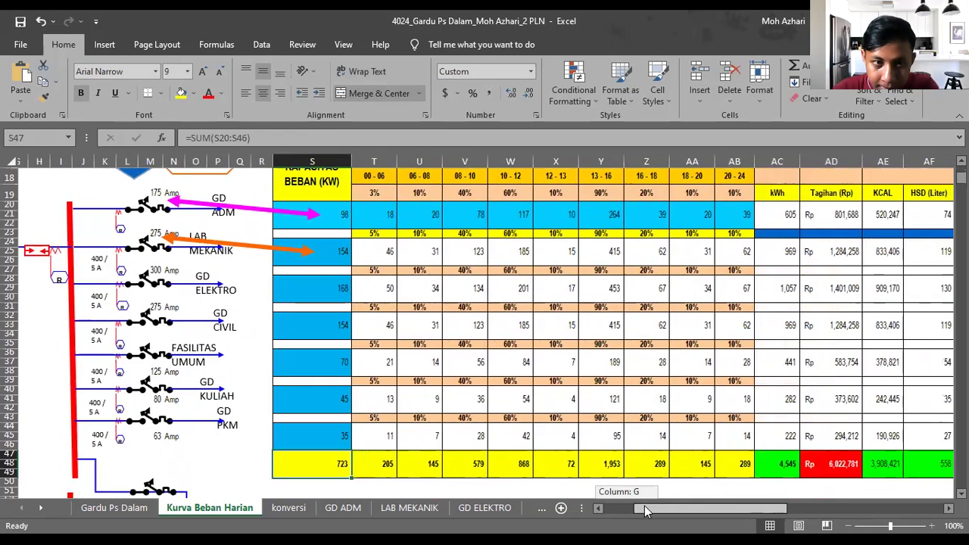
# Examine GD ADM's 00-06 usage formula in T20 and the percentage in T19 that it uses.
pyautogui.scroll(1, 353, 281)
pyautogui.click(353, 282)
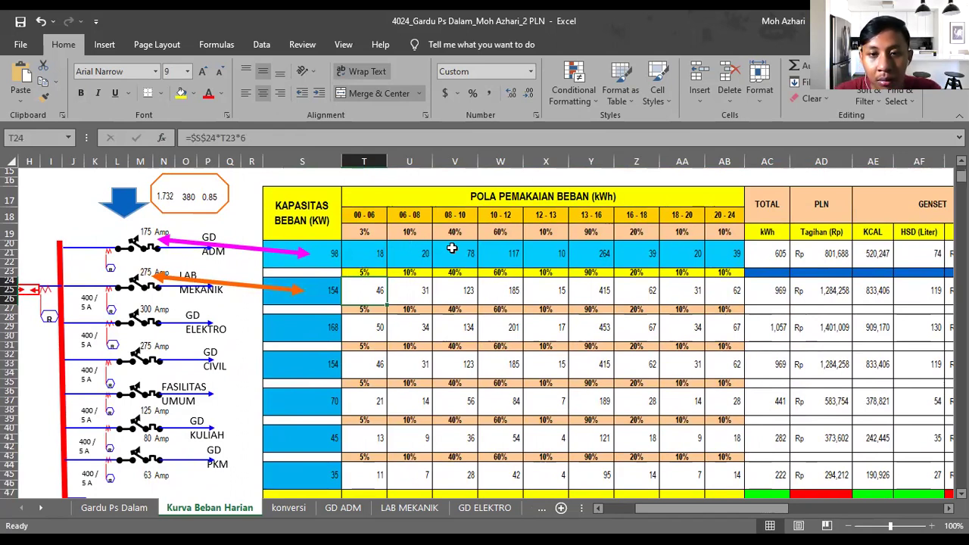
pyautogui.click(380, 232)
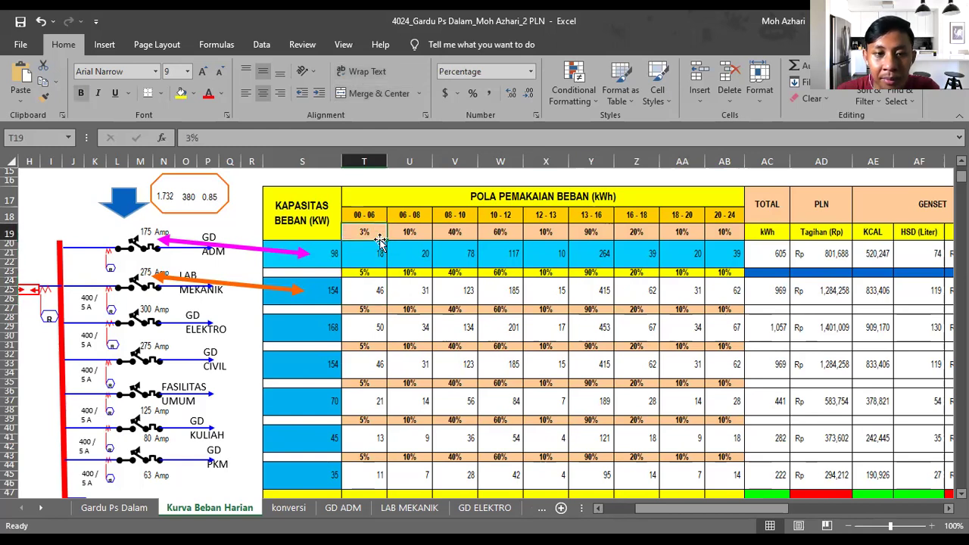
pyautogui.click(374, 256)
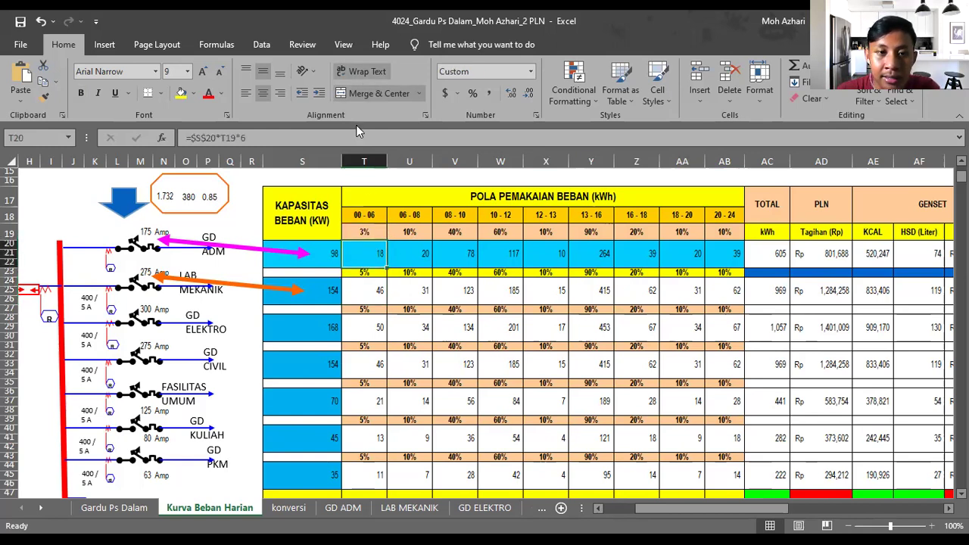
pyautogui.click(345, 136)
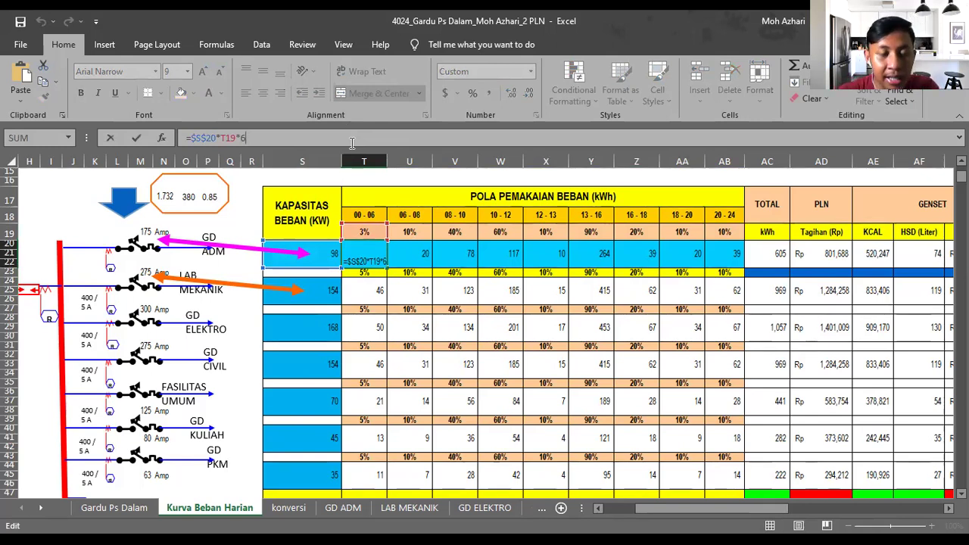
# Check GD ADM's remaining Pola Pemakaian Beban formulas across row 20, from the 06-08 slot to the 20-24 slot.
pyautogui.click(404, 257)
pyautogui.press('Right')
pyautogui.press('Right')
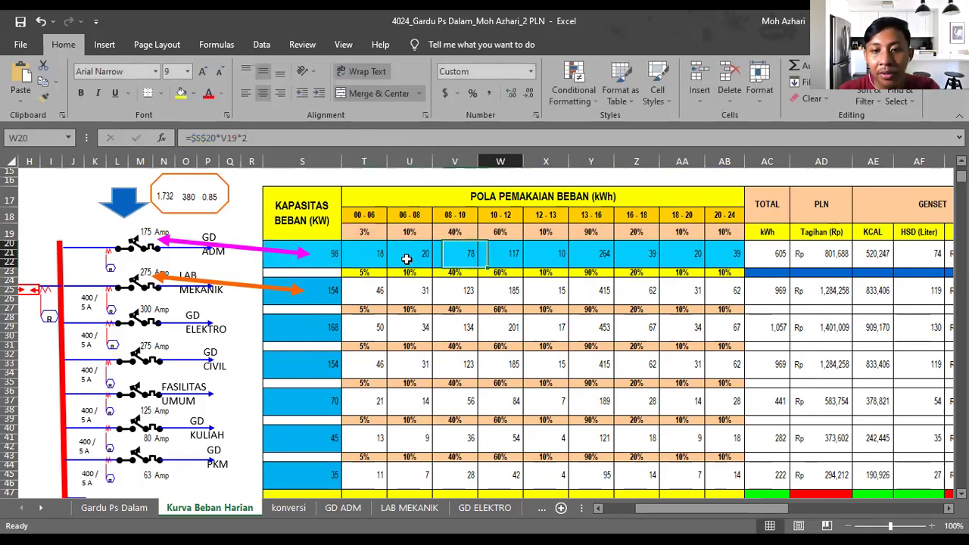
pyautogui.press('Right')
pyautogui.press('Right')
pyautogui.press('Right')
pyautogui.press('Right')
pyautogui.press('Right')
pyautogui.press('Right')
pyautogui.press('Right')
pyautogui.press('Right')
pyautogui.press('Right')
pyautogui.press('Right')
pyautogui.press('Left')
pyautogui.press('Left')
pyautogui.press('Left')
pyautogui.press('Left')
pyautogui.press('Left')
pyautogui.press('Left')
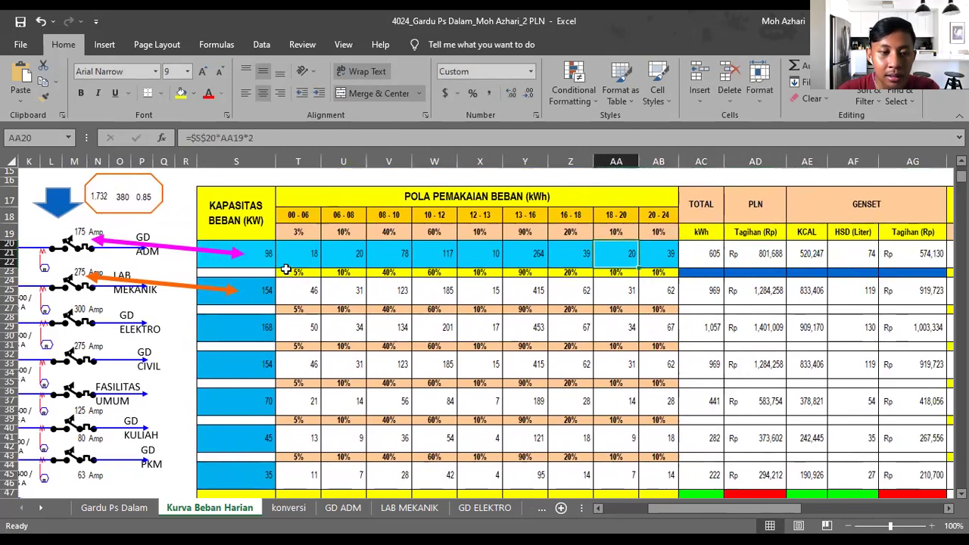
# Review the load usage block for all buildings and examine the formula for GD ADM's total kWh in AC20.
pyautogui.moveTo(250, 255); pyautogui.dragTo(655, 472)
pyautogui.click(655, 300)
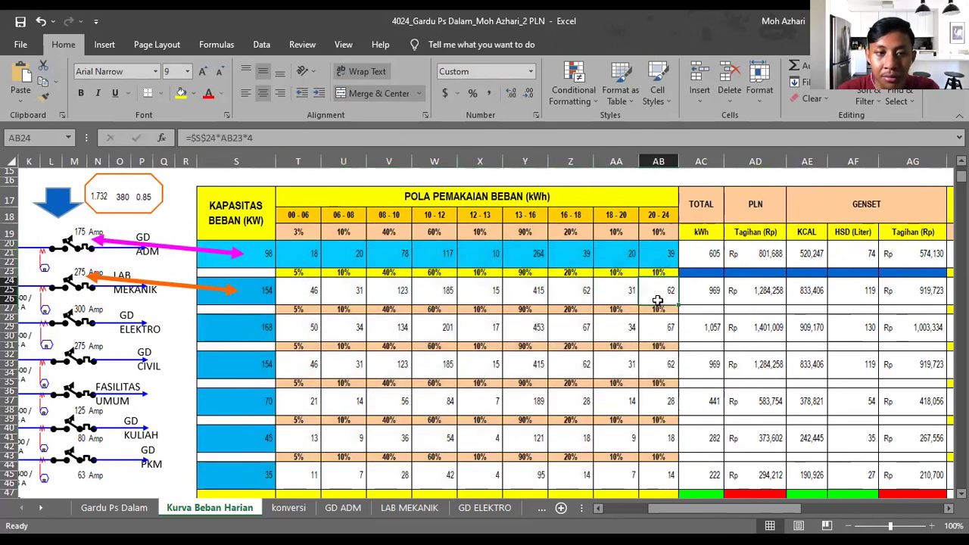
pyautogui.click(707, 253)
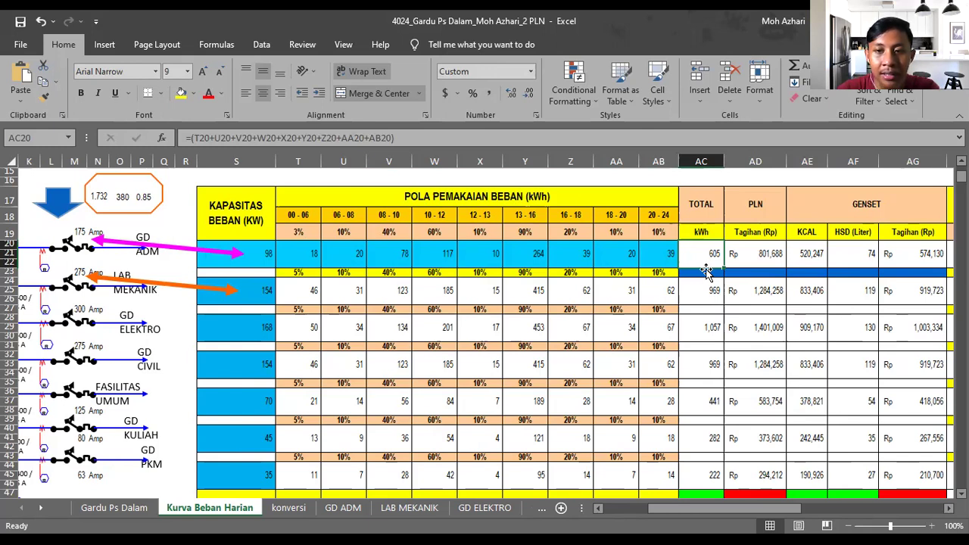
# Examine GD ADM's PLN bill formula in AD20 and trace it to the per-kWh rate in M63.
pyautogui.click(756, 256)
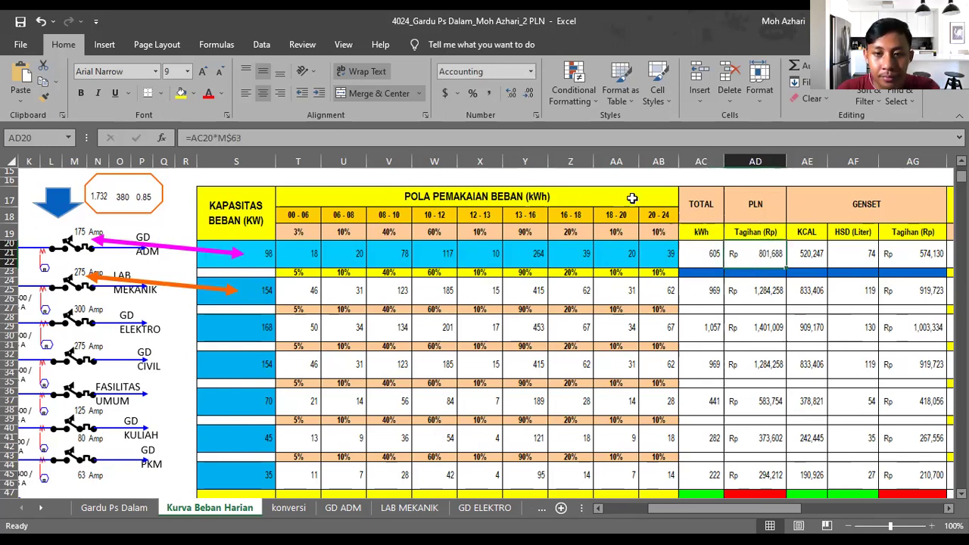
pyautogui.press('F2')
pyautogui.scroll(-8, 287, 192)
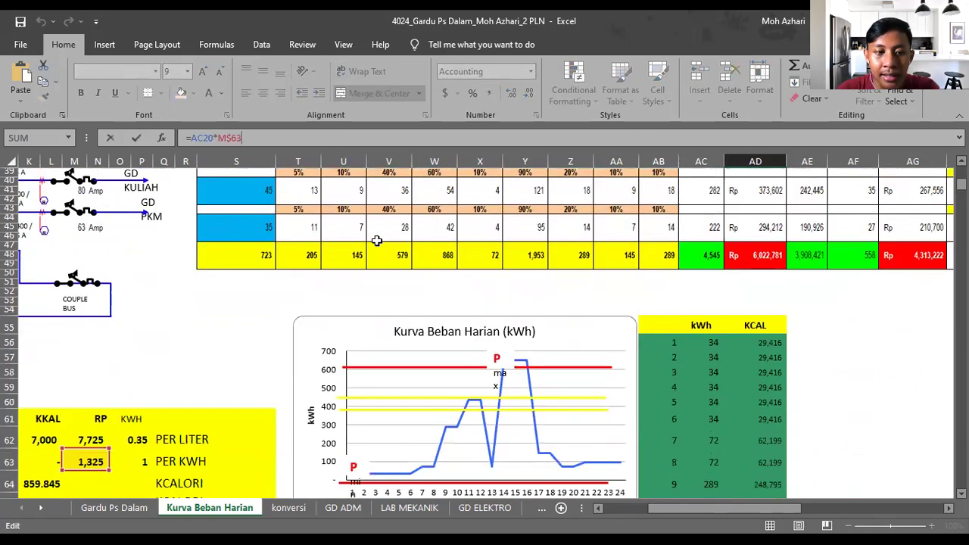
pyautogui.scroll(9, 376, 240)
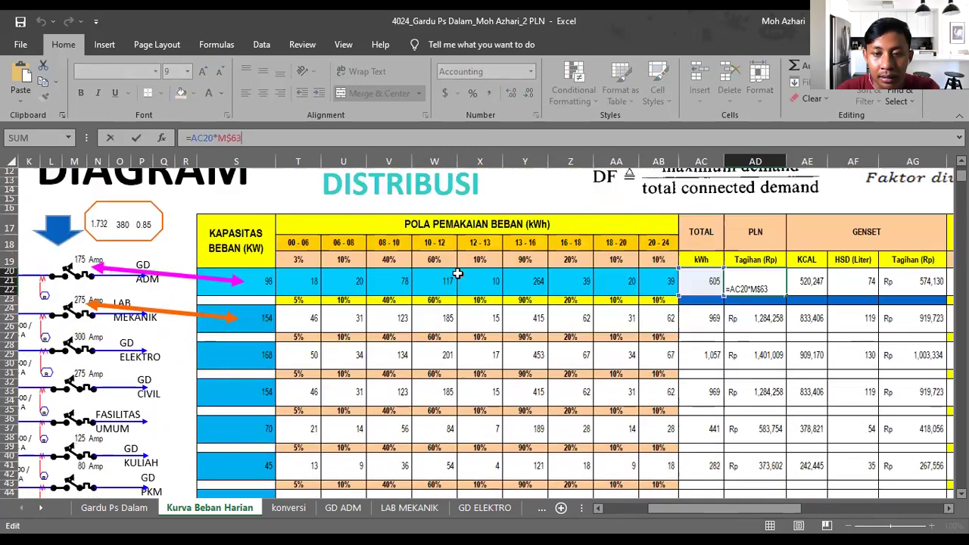
pyautogui.press('Return')
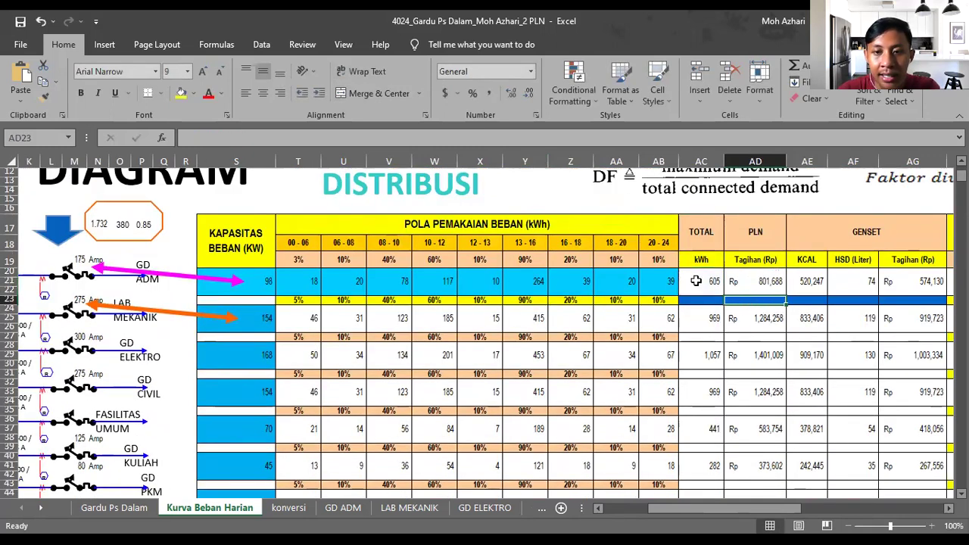
# Recheck which usage cells AC20 adds up and how AD20 multiplies that total by the PLN rate in the data table.
pyautogui.click(694, 280)
pyautogui.scroll(-13, 694, 280)
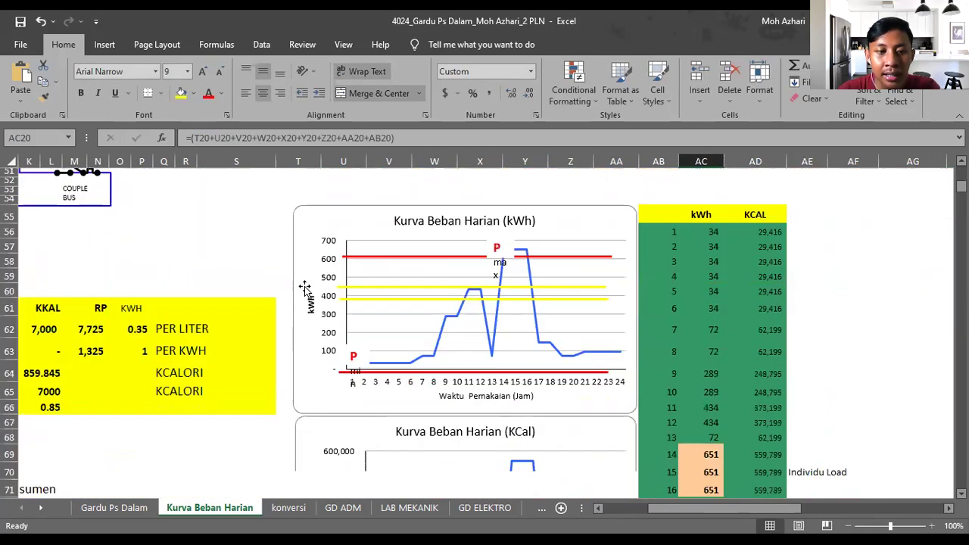
pyautogui.scroll(10, 492, 182)
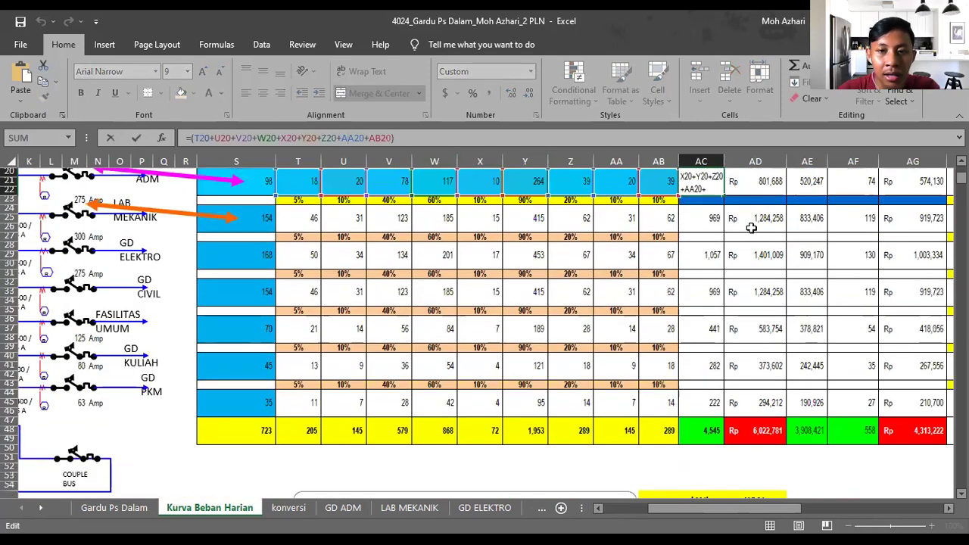
pyautogui.click(757, 185)
pyautogui.click(348, 138)
pyautogui.scroll(-9, 233, 321)
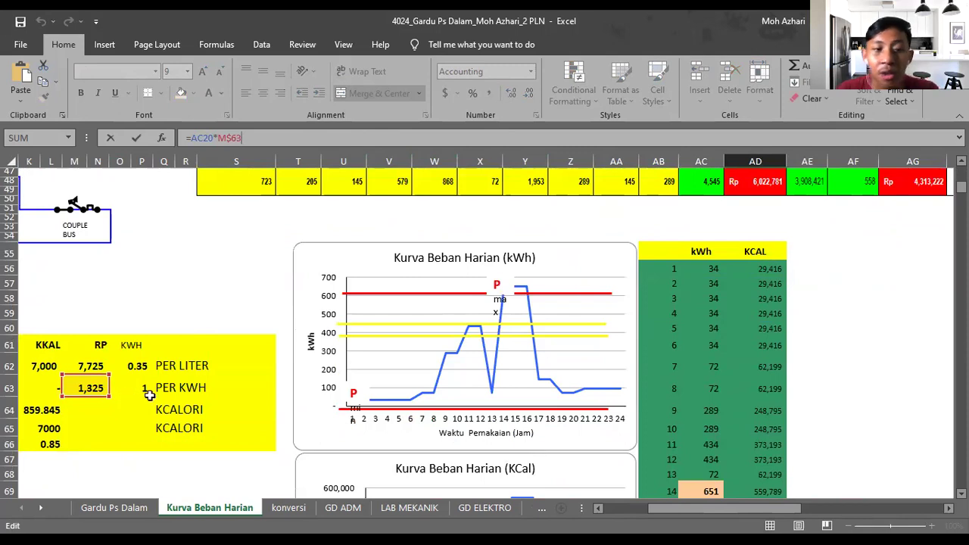
pyautogui.scroll(5, 156, 395)
pyautogui.press('Return')
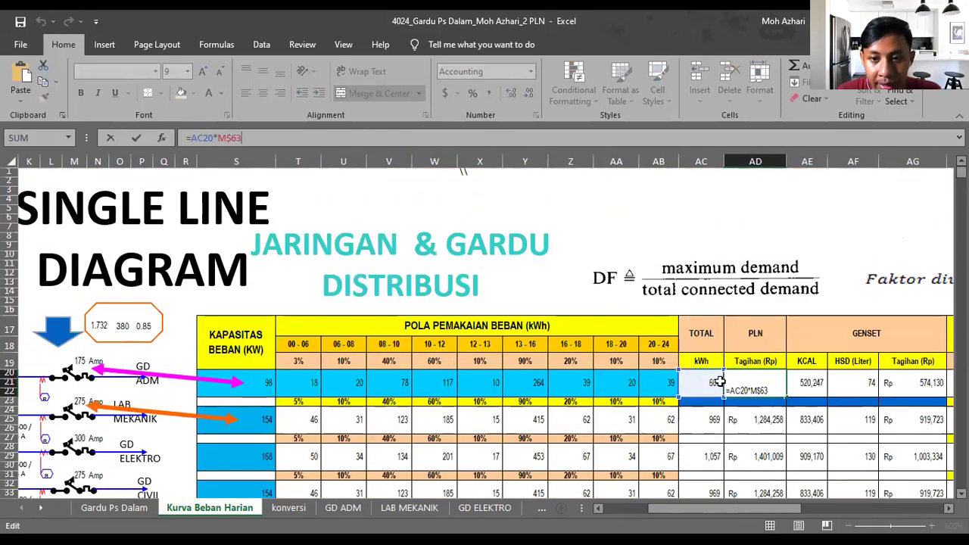
# Examine GD ADM's genset KCAL formula in AE20 and trace it to the 1 KWH kilocalorie conversion in K64.
pyautogui.click(821, 386)
pyautogui.scroll(-1, 802, 455)
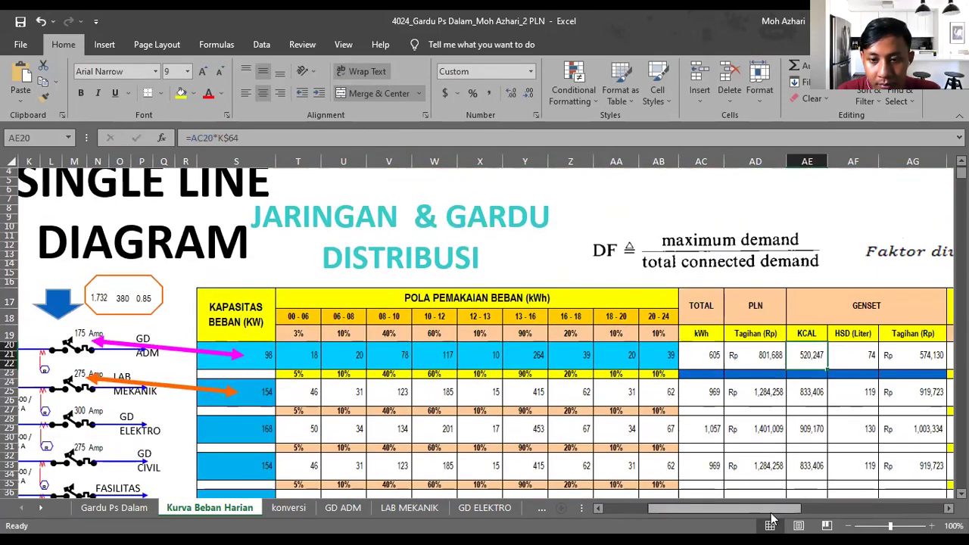
pyautogui.moveTo(780, 508); pyautogui.dragTo(829, 510)
pyautogui.scroll(-3, 663, 299)
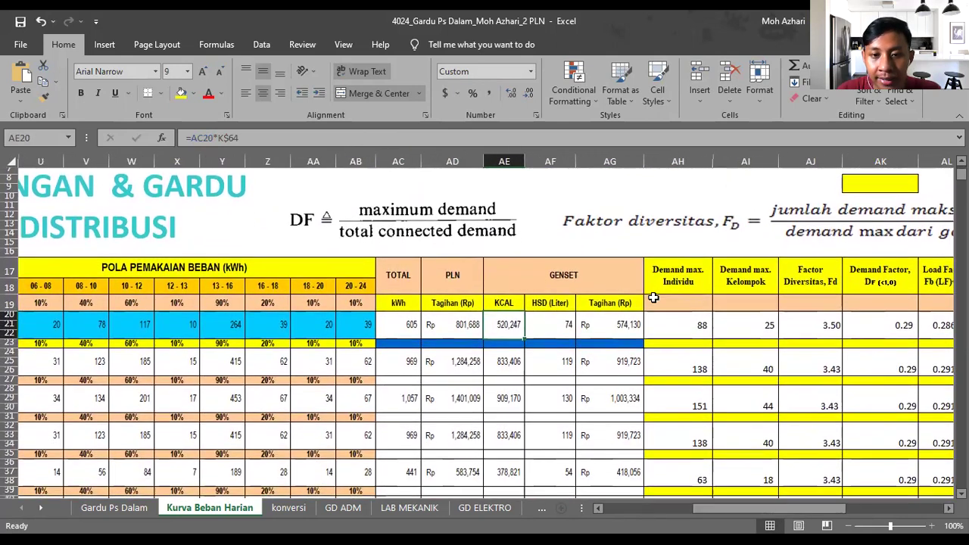
pyautogui.click(257, 136)
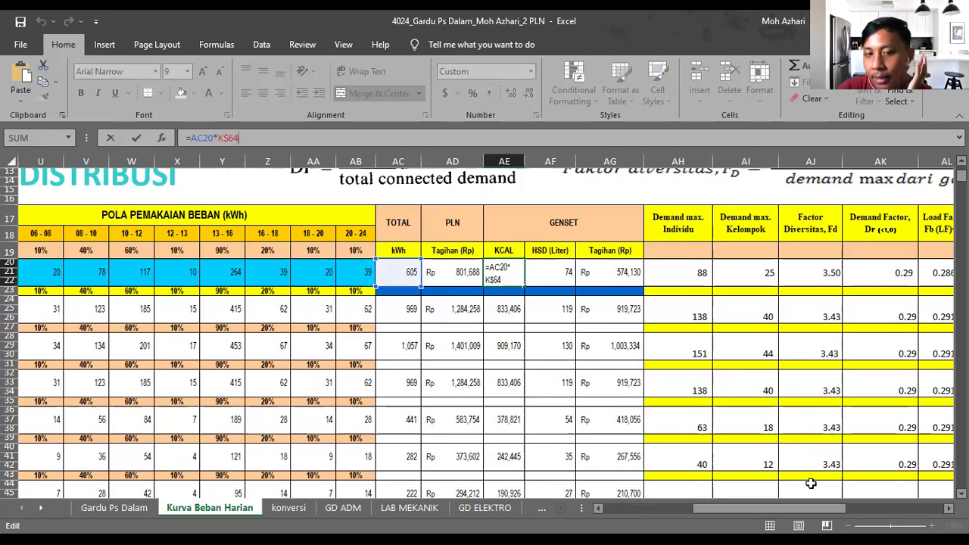
pyautogui.scroll(-6, 569, 314)
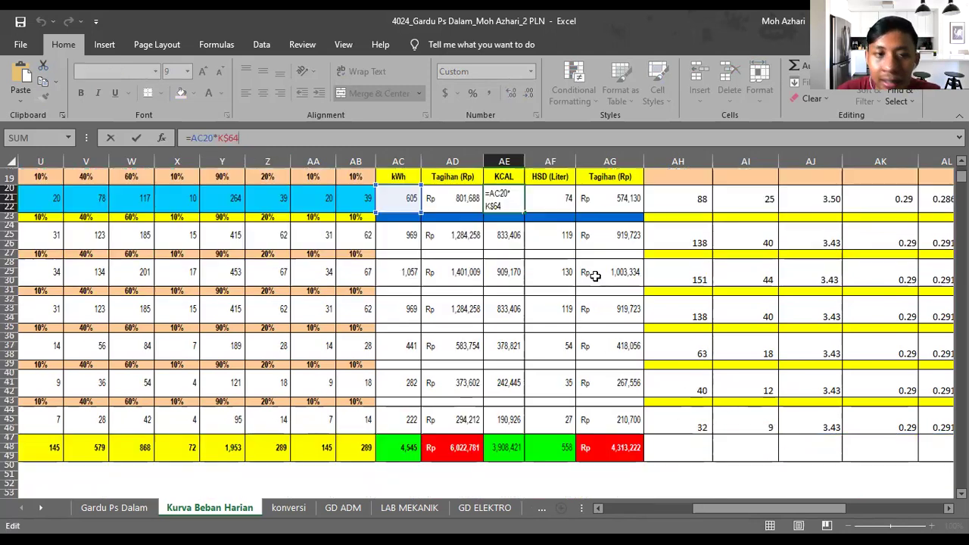
pyautogui.hscroll(-5, 595, 274)
pyautogui.scroll(-5, 454, 274)
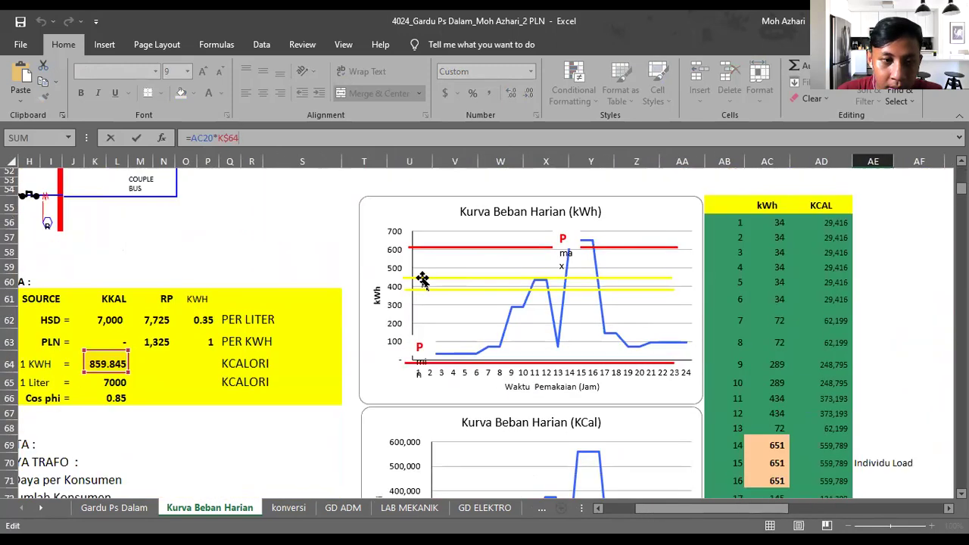
pyautogui.hscroll(-2, 423, 279)
pyautogui.scroll(5, 419, 279)
pyautogui.scroll(-6, 679, 288)
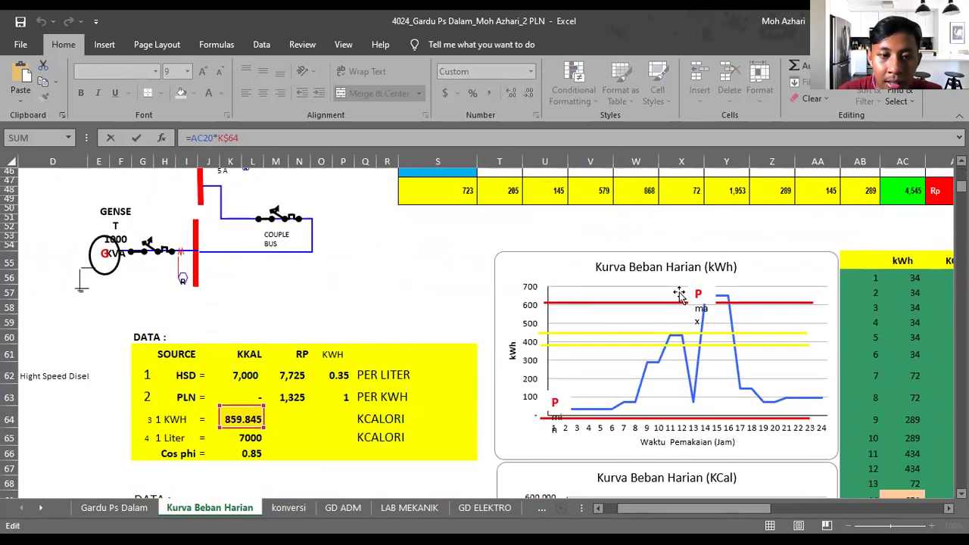
pyautogui.scroll(16, 679, 288)
pyautogui.hscroll(4, 823, 301)
pyautogui.hscroll(5, 823, 300)
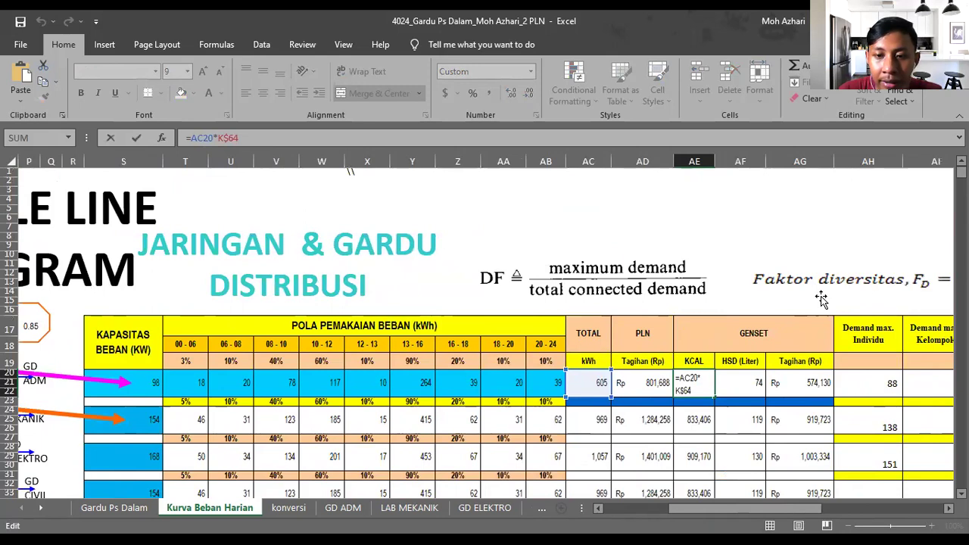
pyautogui.click(638, 337)
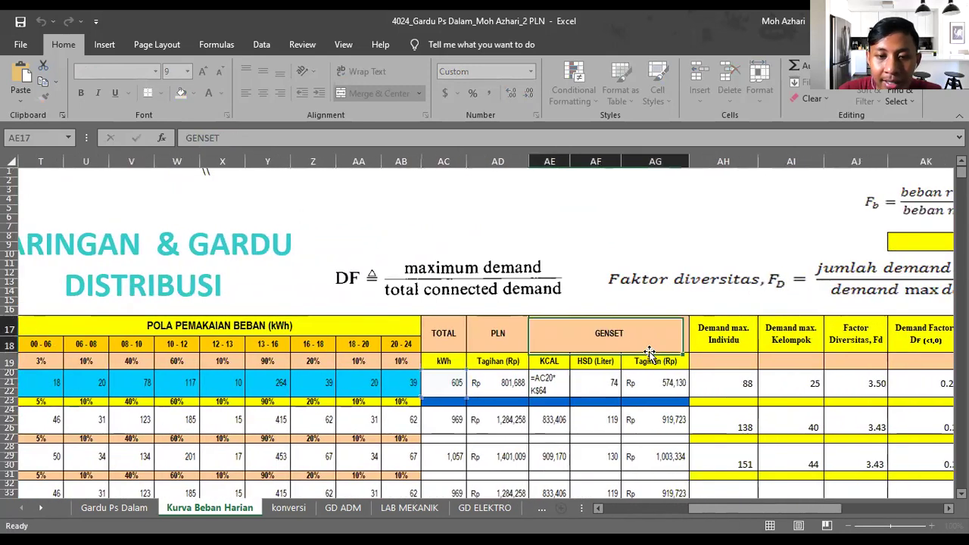
# Compare GD ADM's genset formulas for KCAL in AE20, HSD liters in AF20 and the bill in AG20.
pyautogui.click(551, 387)
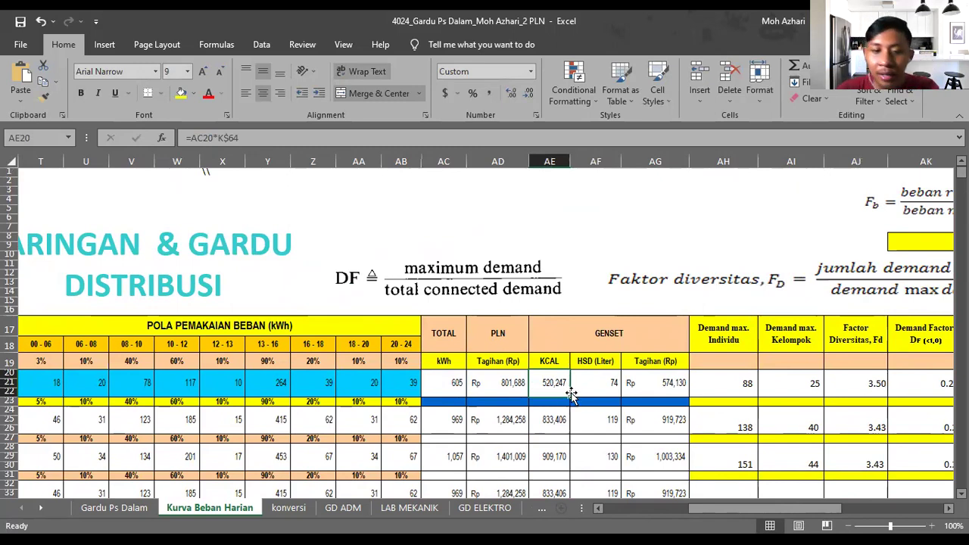
pyautogui.click(589, 385)
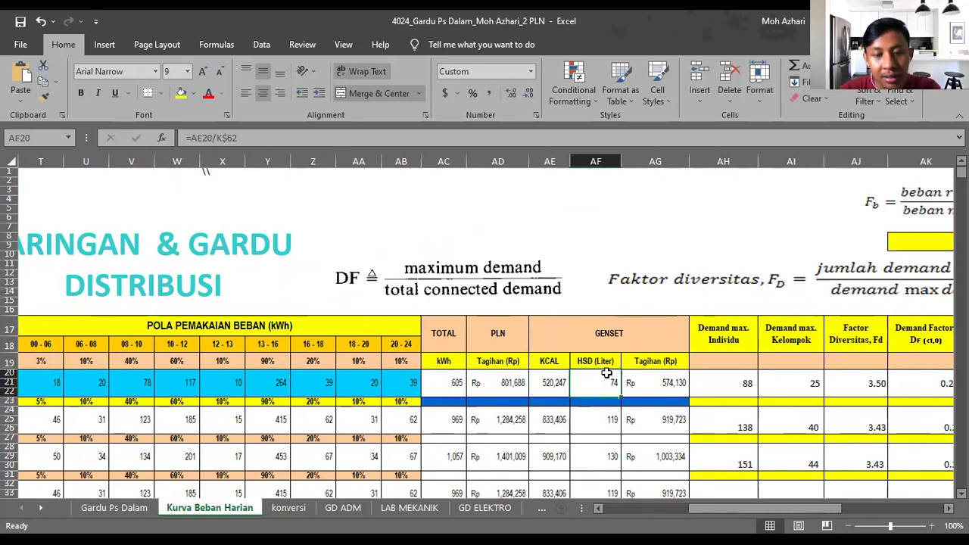
pyautogui.click(657, 388)
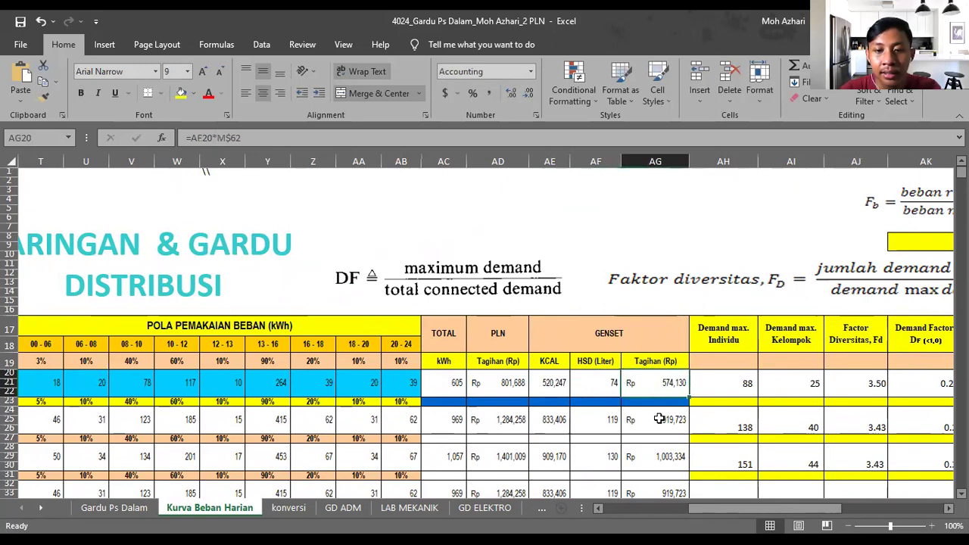
pyautogui.click(309, 138)
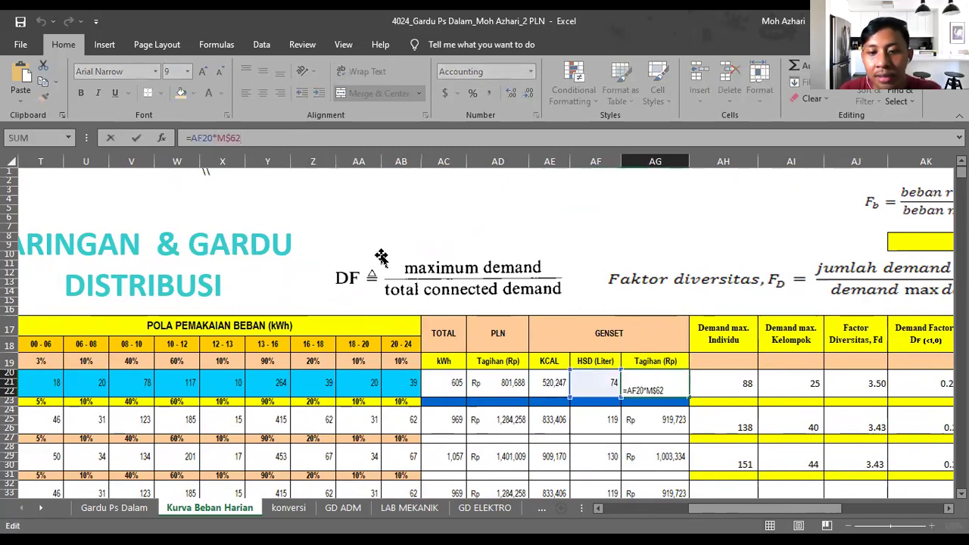
pyautogui.press('Escape')
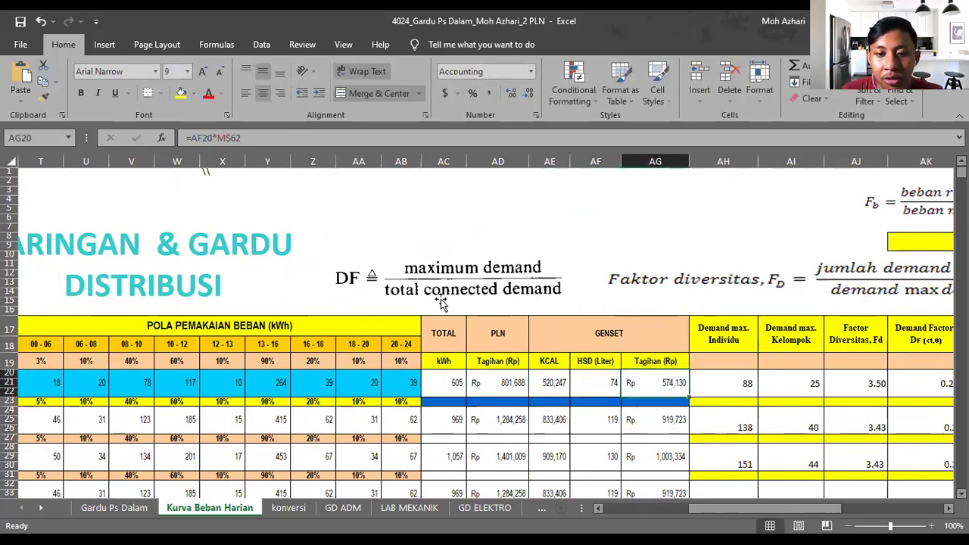
# Trace the genset bill formula in AG20 to the HSD price per liter in M62.
pyautogui.click(262, 138)
pyautogui.scroll(-7, 420, 367)
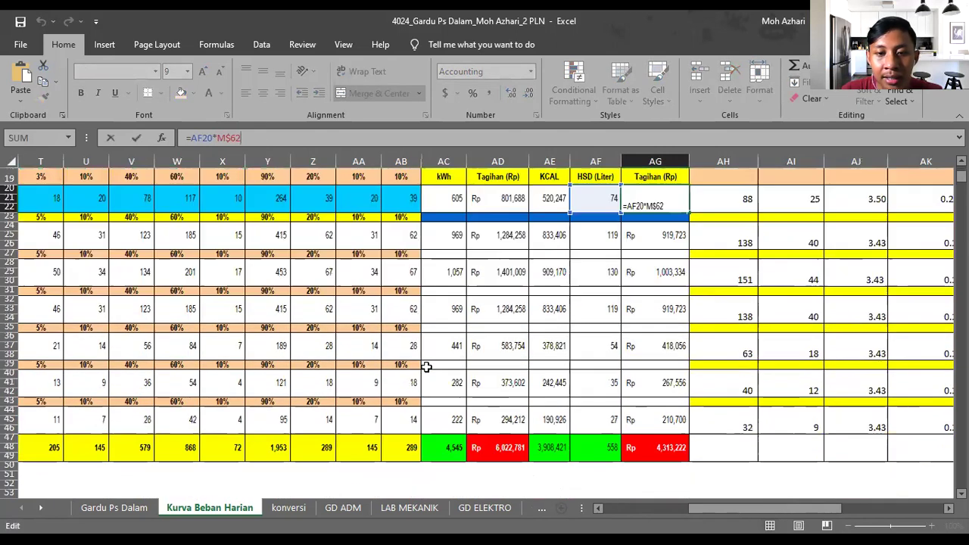
pyautogui.hscroll(-3, 426, 363)
pyautogui.hscroll(-3, 447, 364)
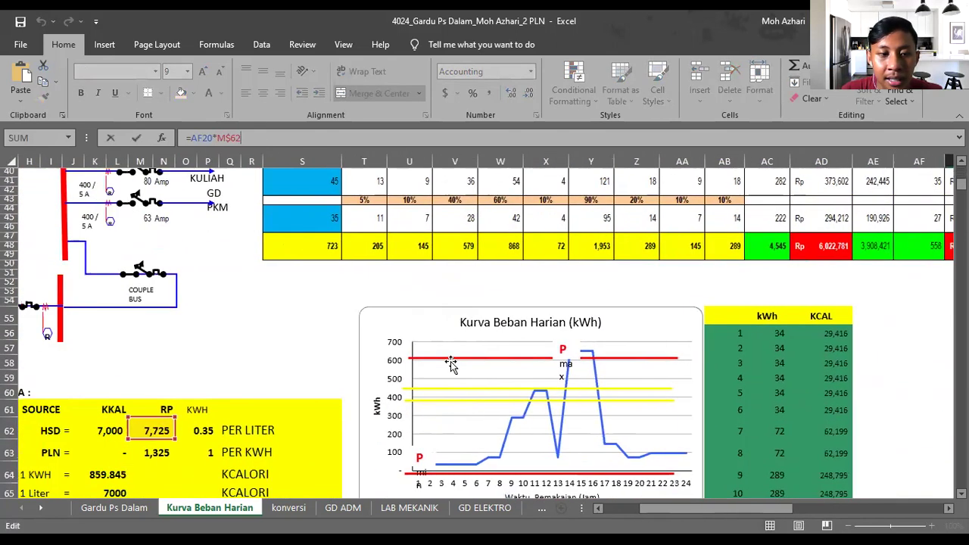
pyautogui.scroll(-3, 450, 365)
pyautogui.hscroll(-2, 450, 364)
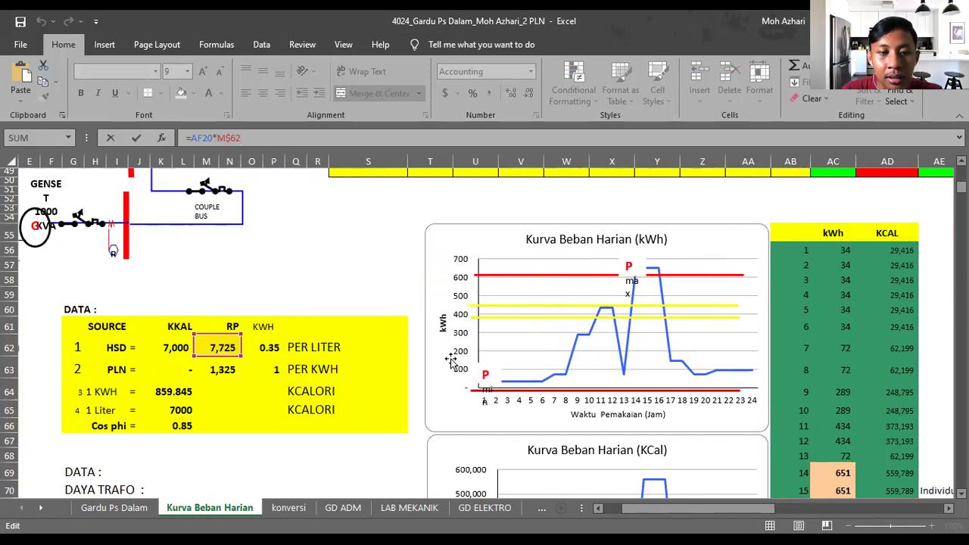
pyautogui.scroll(4, 451, 365)
pyautogui.scroll(-4, 454, 362)
pyautogui.scroll(15, 454, 364)
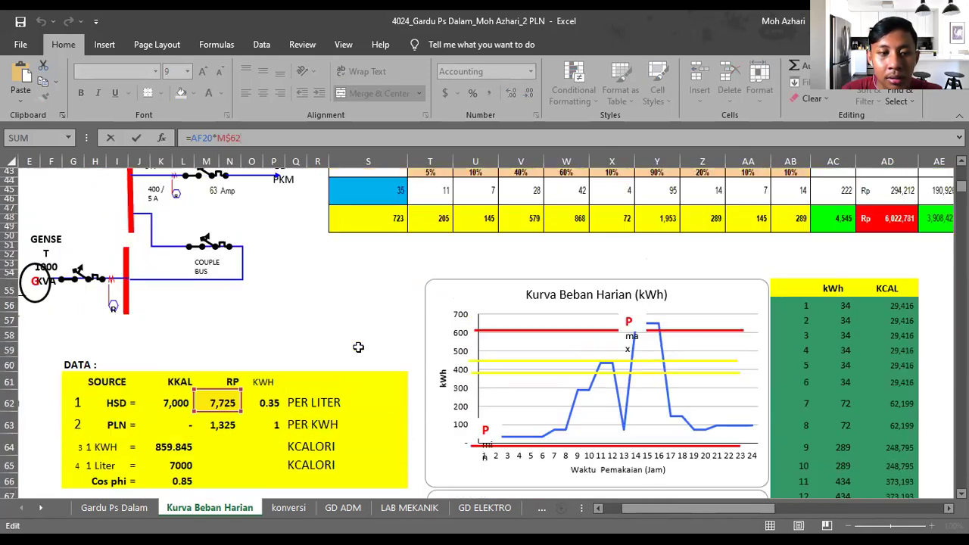
pyautogui.hscroll(3, 659, 333)
pyautogui.hscroll(4, 658, 333)
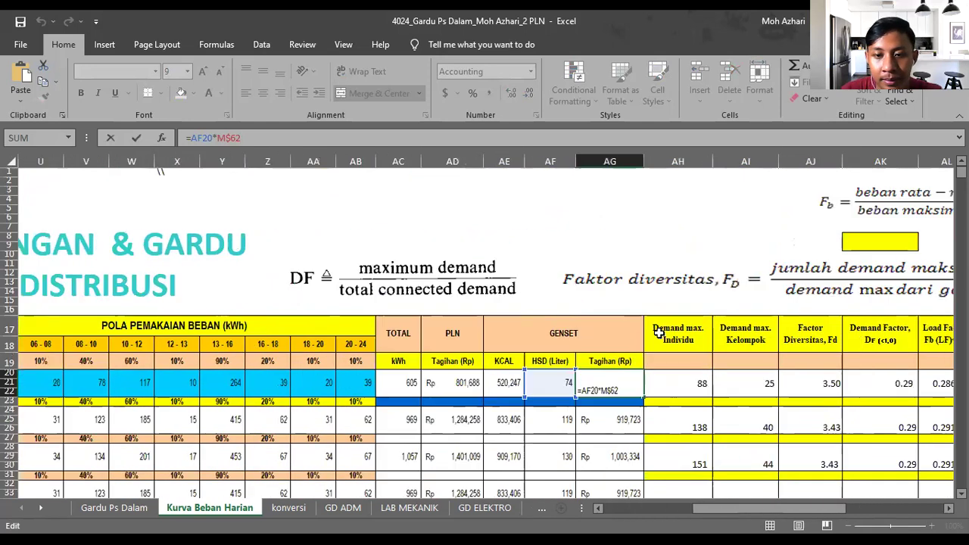
# Examine GD ADM's maximum demand formulas, individual in AH20 and group in AI20, and trace the usage cells they refer to.
pyautogui.click(656, 384)
pyautogui.click(587, 383)
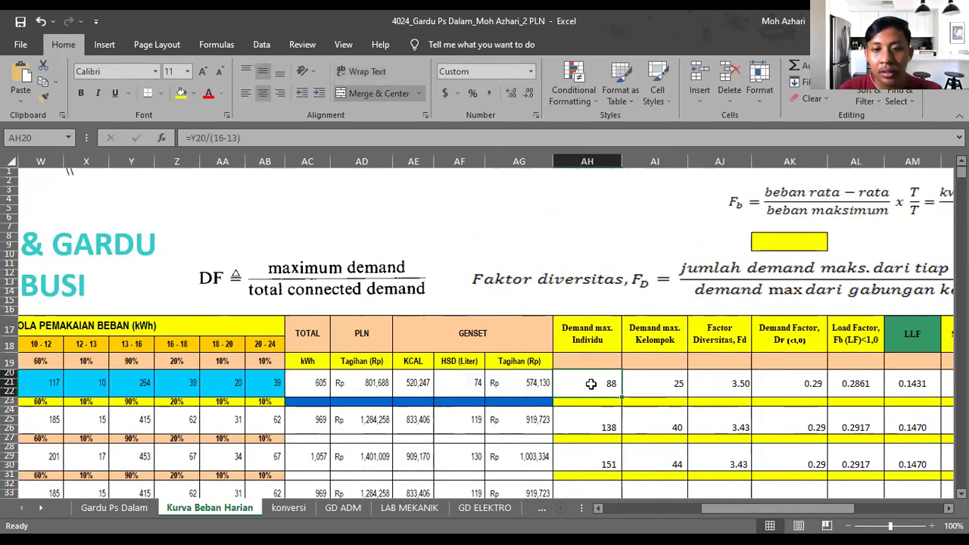
pyautogui.scroll(-1, 592, 384)
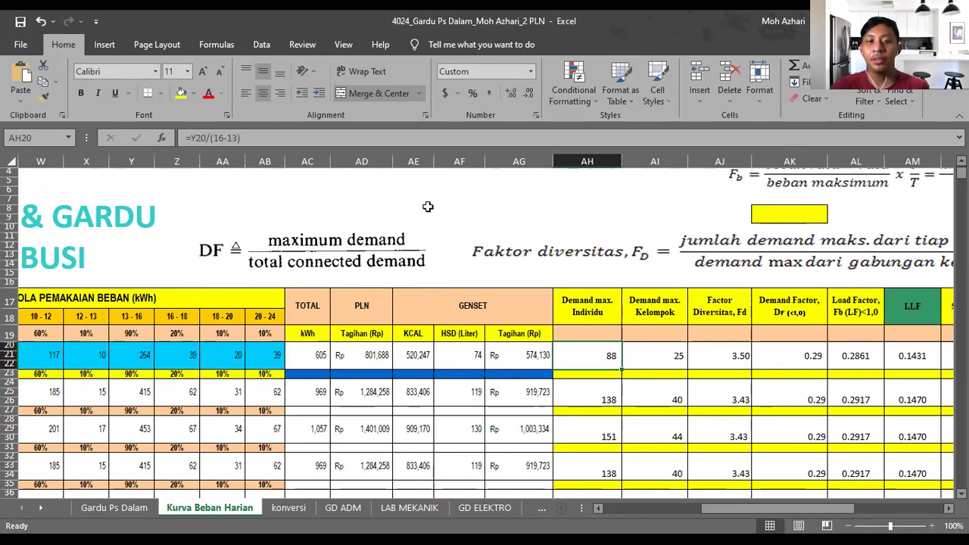
pyautogui.click(337, 138)
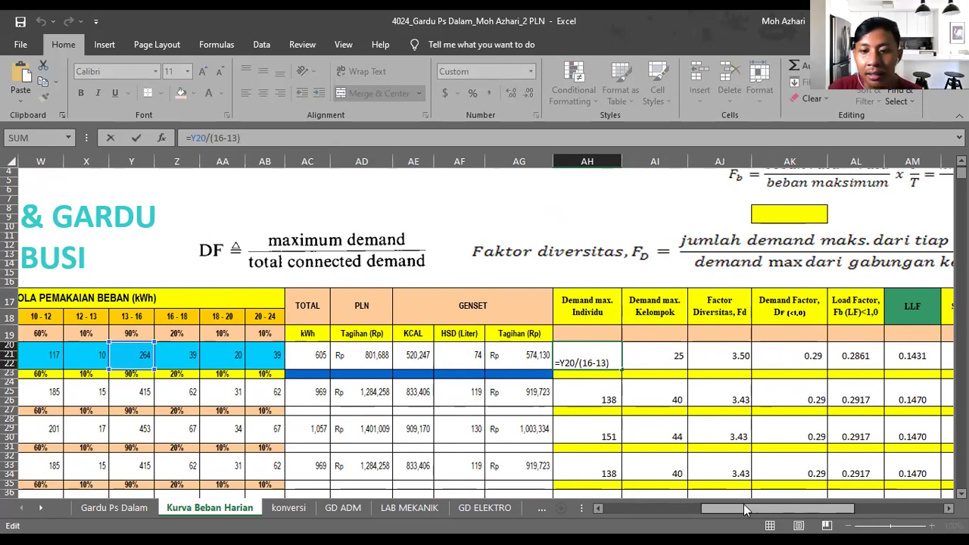
pyautogui.click(644, 358)
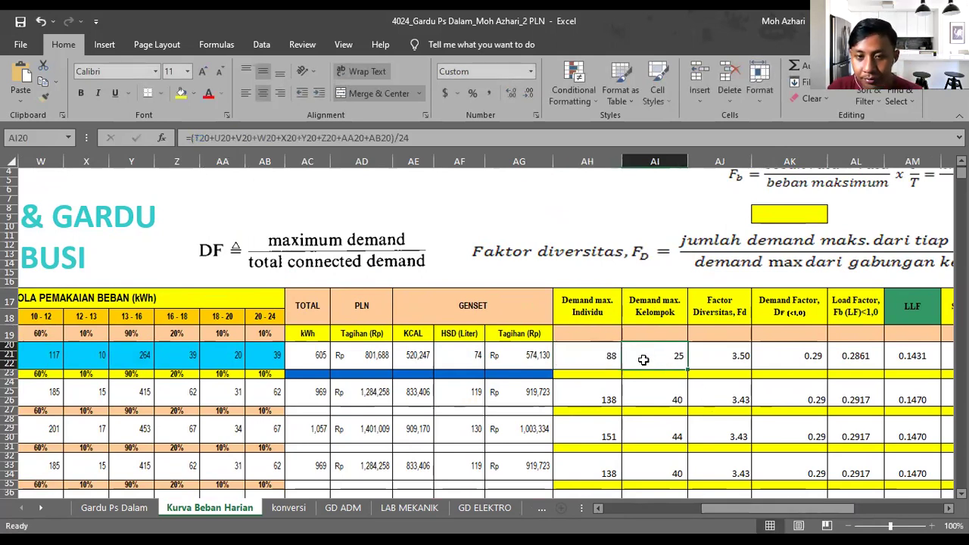
pyautogui.click(426, 137)
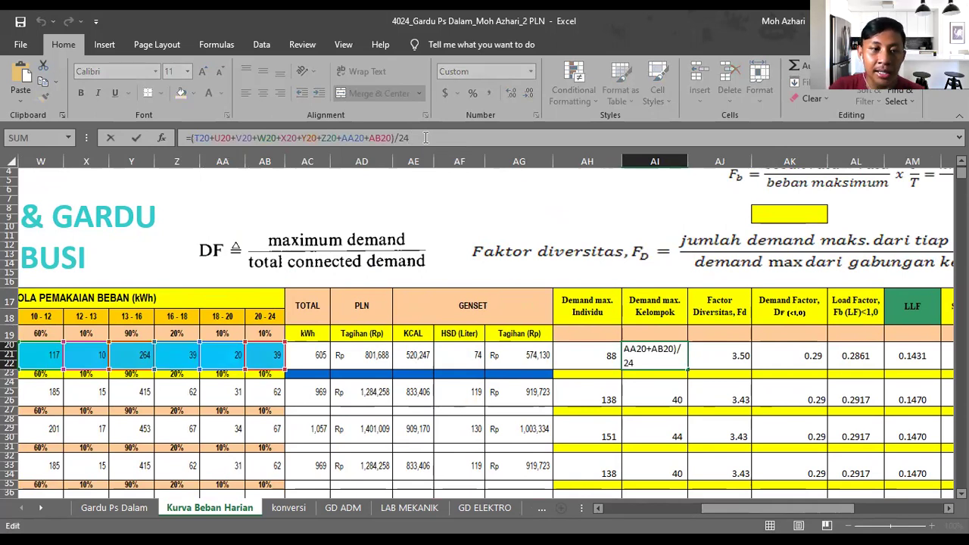
# Examine GD ADM's diversity factor formula in AJ20 and trace it to the individual and group maximum demands.
pyautogui.click(723, 360)
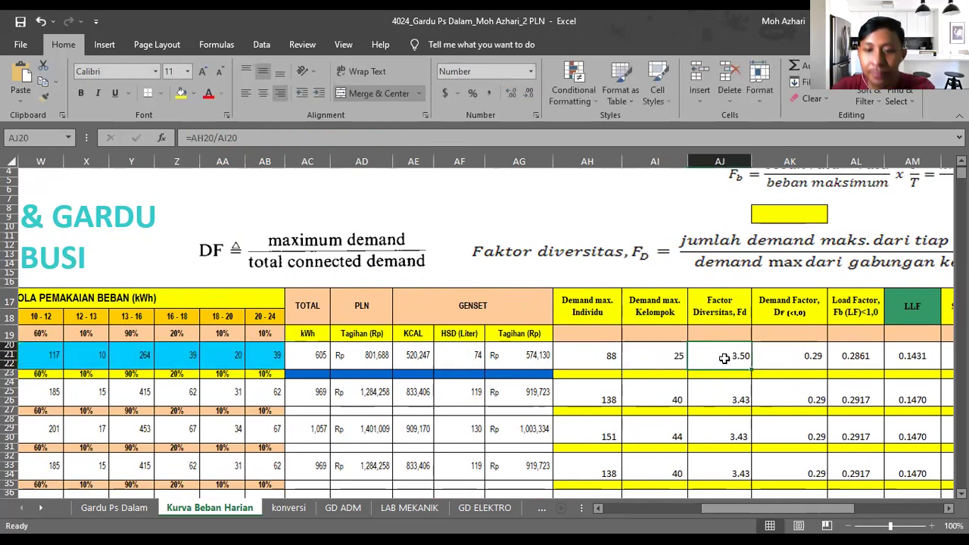
pyautogui.click(372, 134)
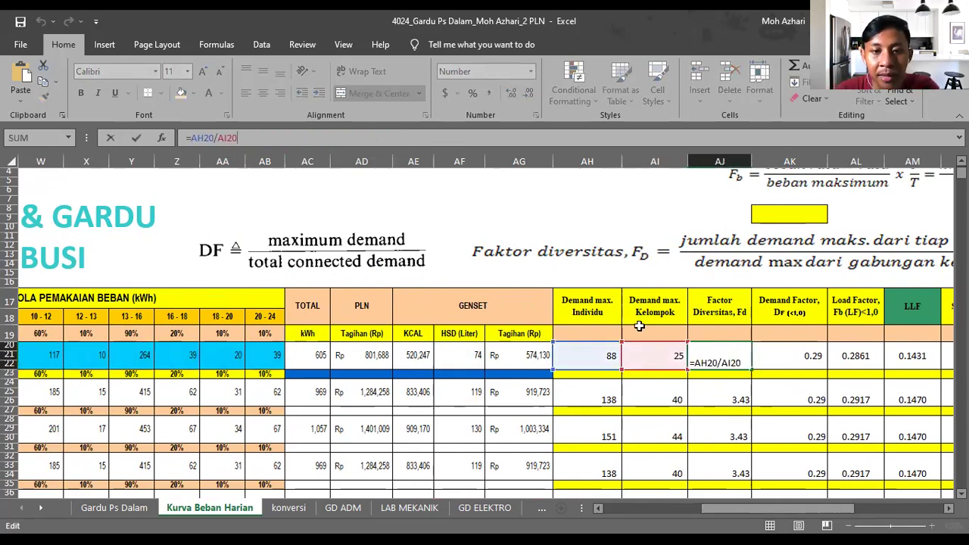
pyautogui.hscroll(3, 669, 326)
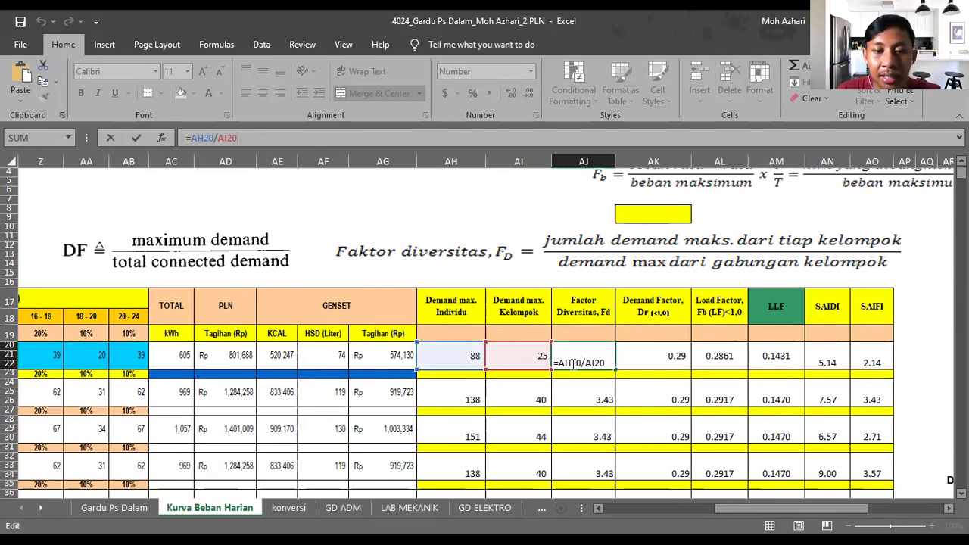
pyautogui.press('Return')
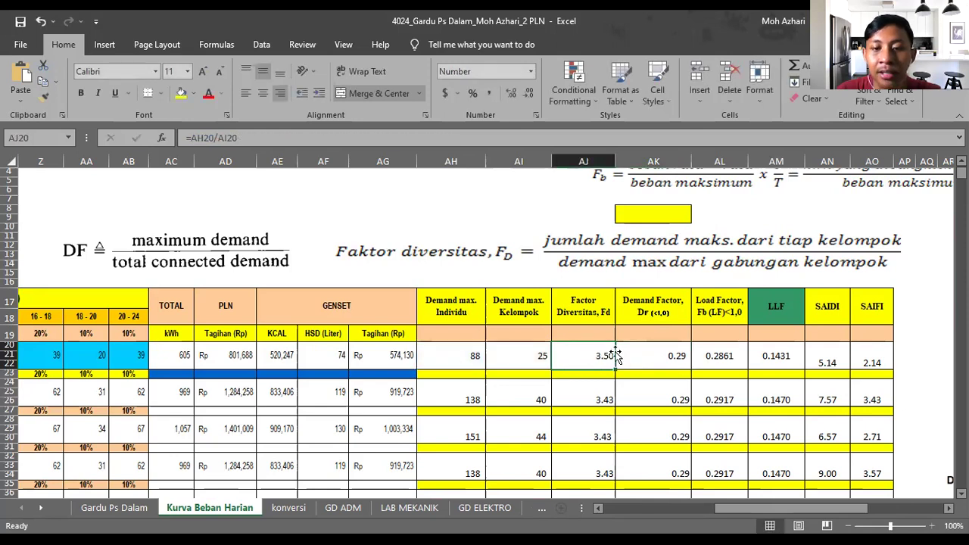
# Examine GD ADM's demand factor formula in AK20 alongside the factor equations shown above the table.
pyautogui.click(637, 351)
pyautogui.hscroll(1, 667, 355)
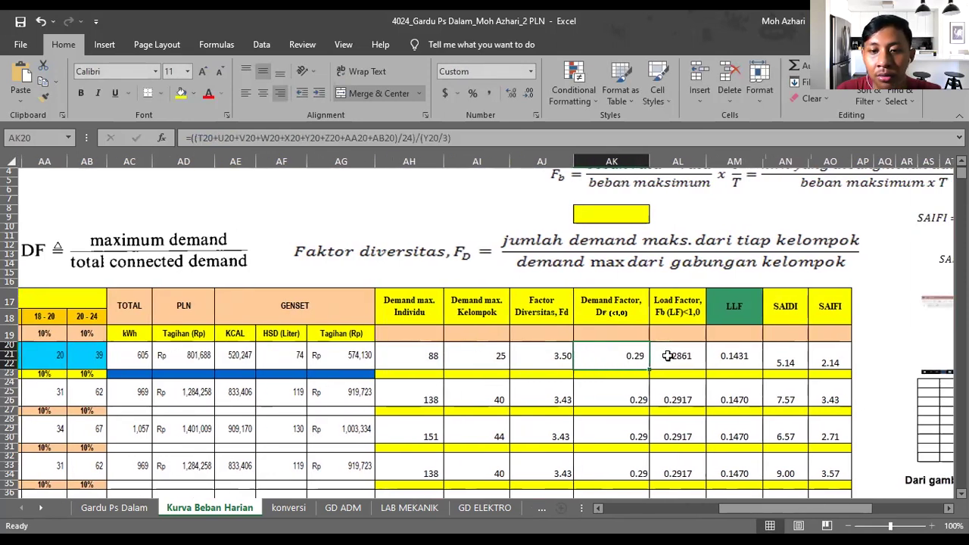
pyautogui.scroll(1, 666, 356)
pyautogui.hscroll(2, 667, 355)
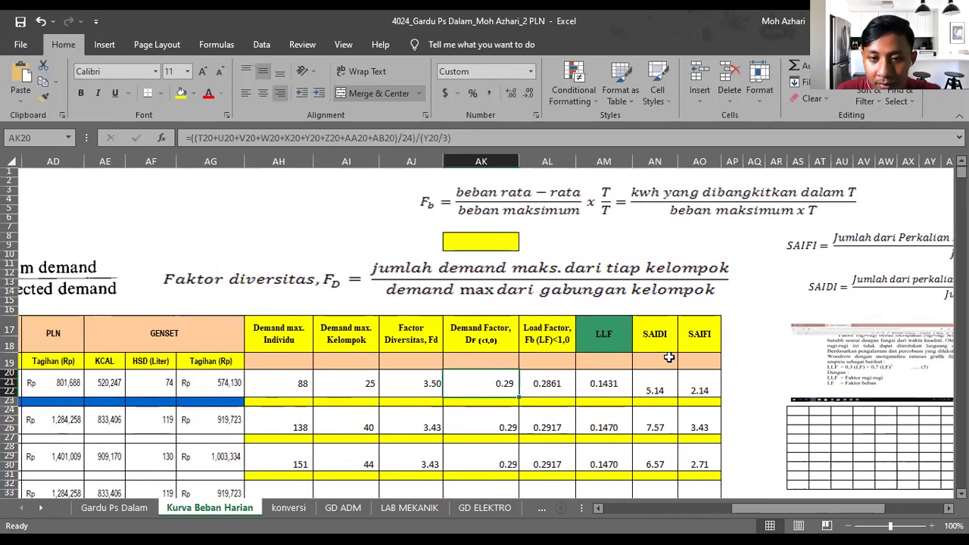
pyautogui.click(476, 133)
pyautogui.click(390, 139)
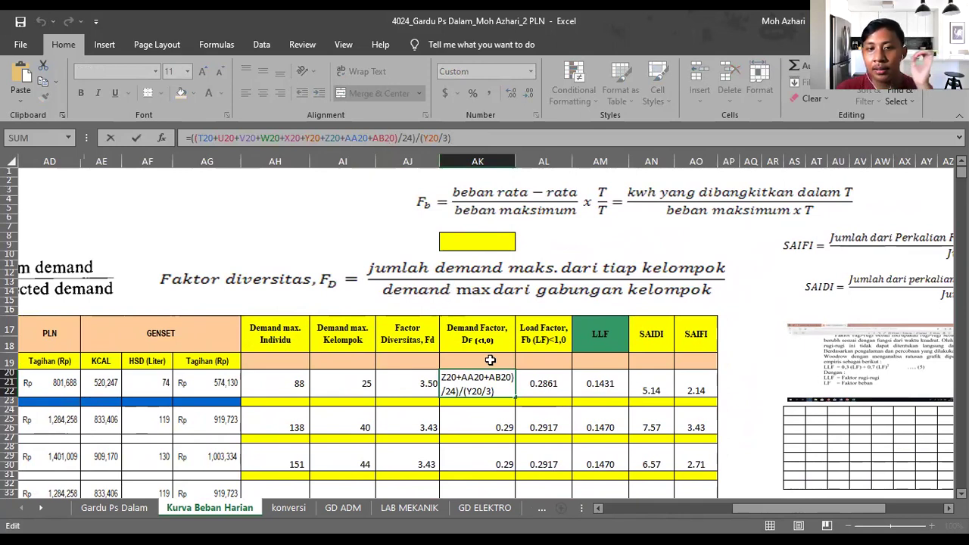
pyautogui.click(583, 385)
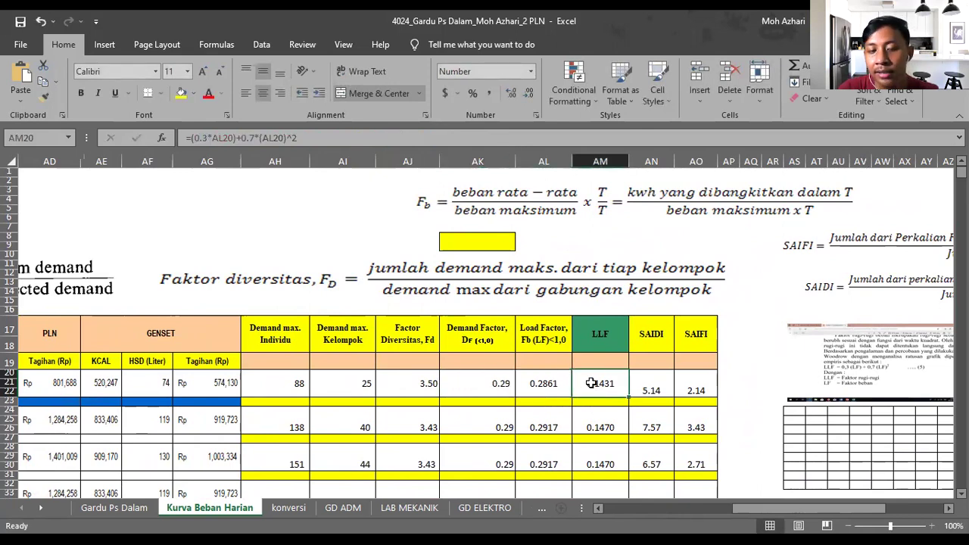
pyautogui.scroll(-2, 585, 383)
pyautogui.click(497, 336)
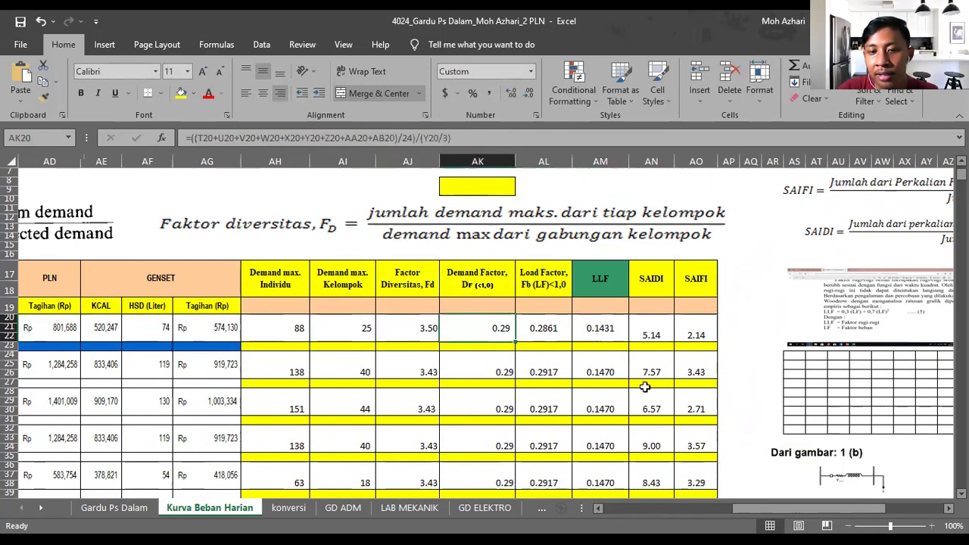
pyautogui.scroll(-2, 649, 369)
pyautogui.scroll(4, 648, 370)
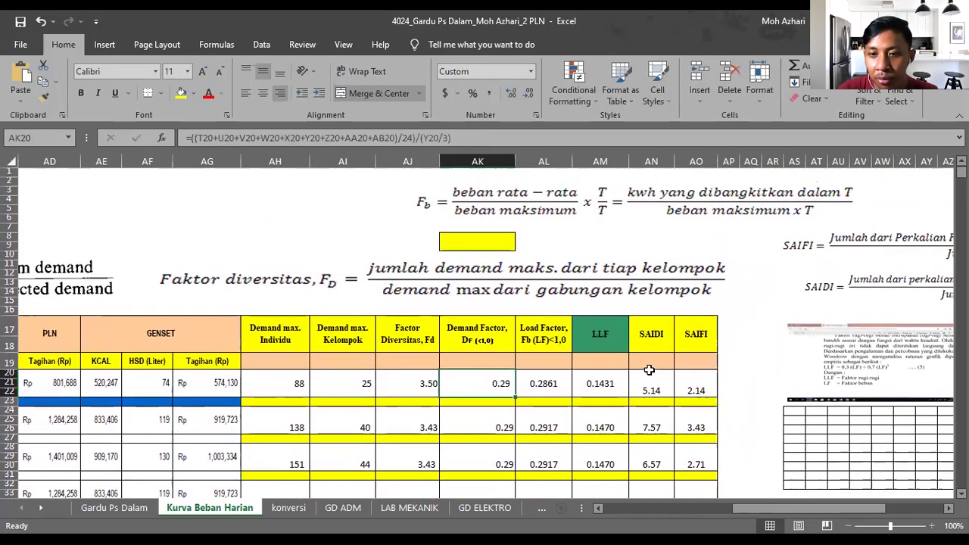
# Examine GD ADM's load factor formula in AL20 and trace which maximum demand cells it uses.
pyautogui.keyDown('ctrl'); pyautogui.scroll(-3, 595, 338); pyautogui.keyUp('ctrl')
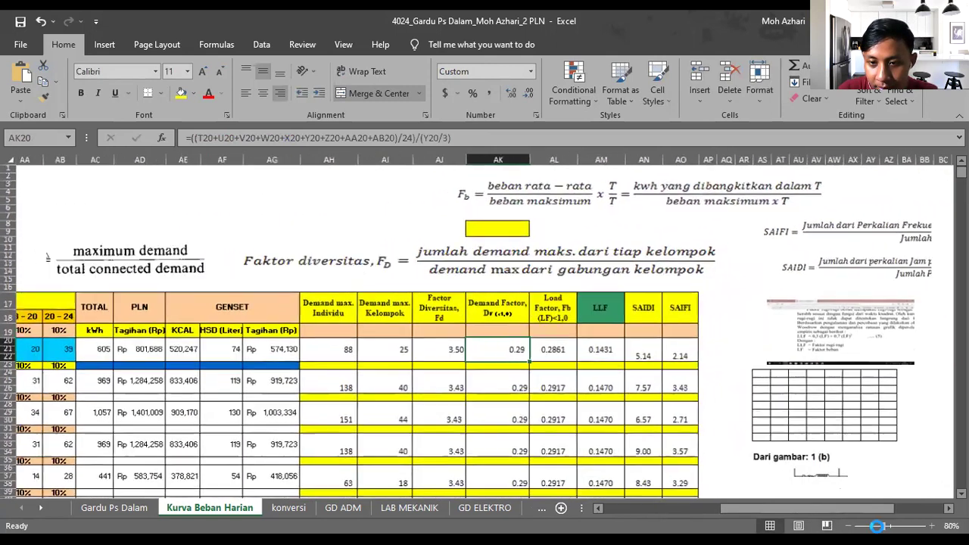
pyautogui.click(561, 327)
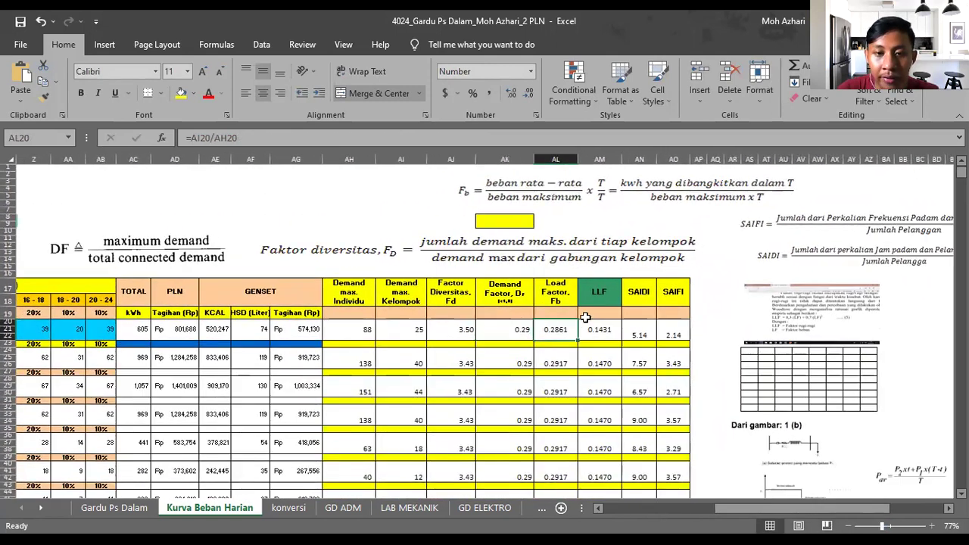
pyautogui.click(321, 137)
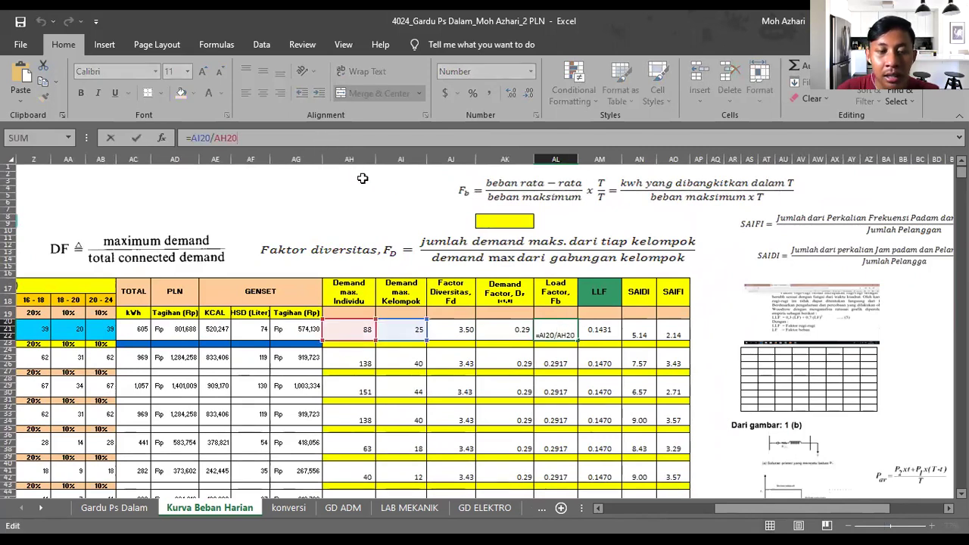
# Examine GD ADM's LLF formula in AM20 and trace it to the load factor in AL20.
pyautogui.click(593, 333)
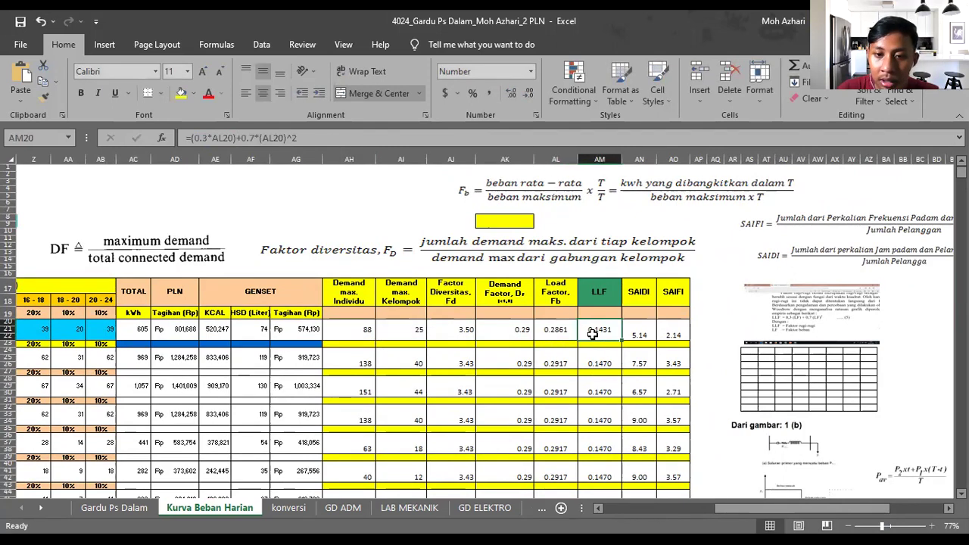
pyautogui.scroll(-10, 593, 334)
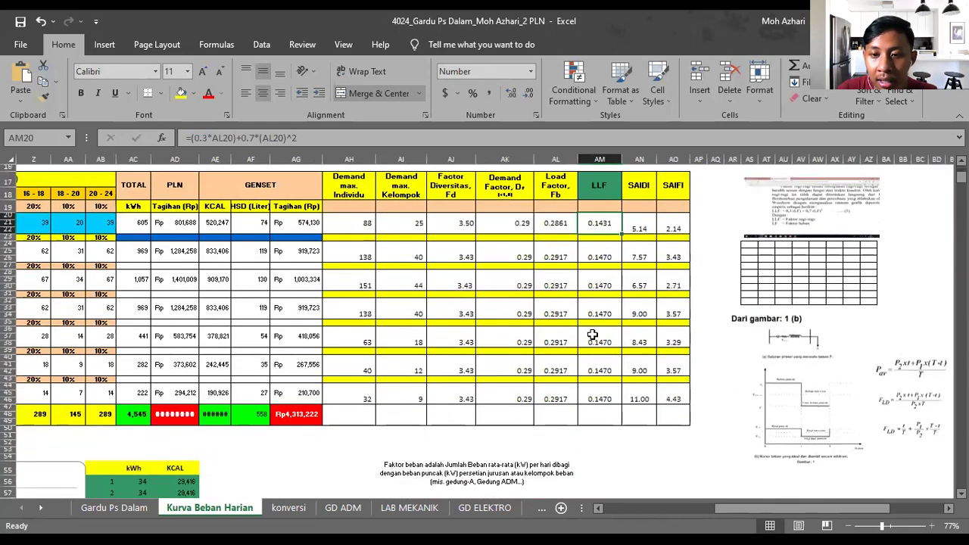
pyautogui.scroll(8, 593, 333)
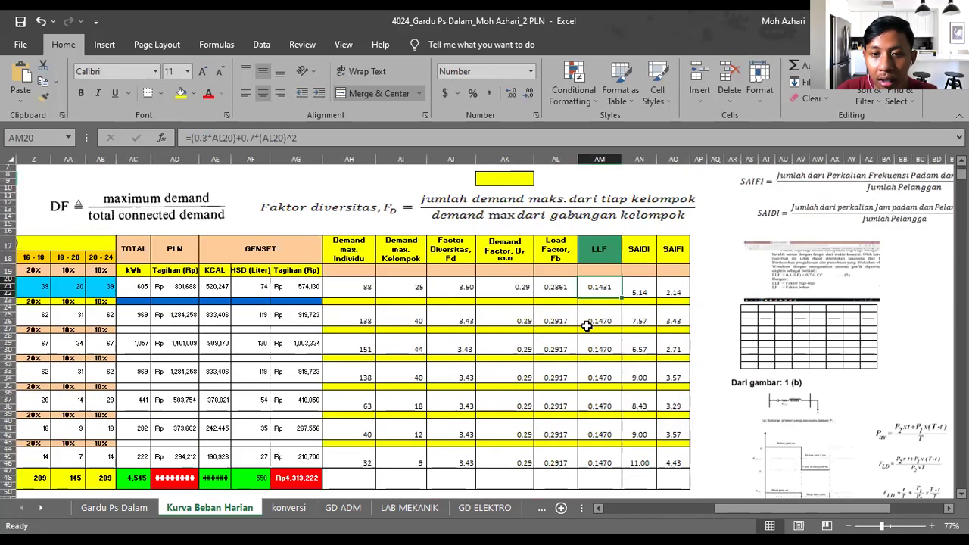
pyautogui.click(349, 135)
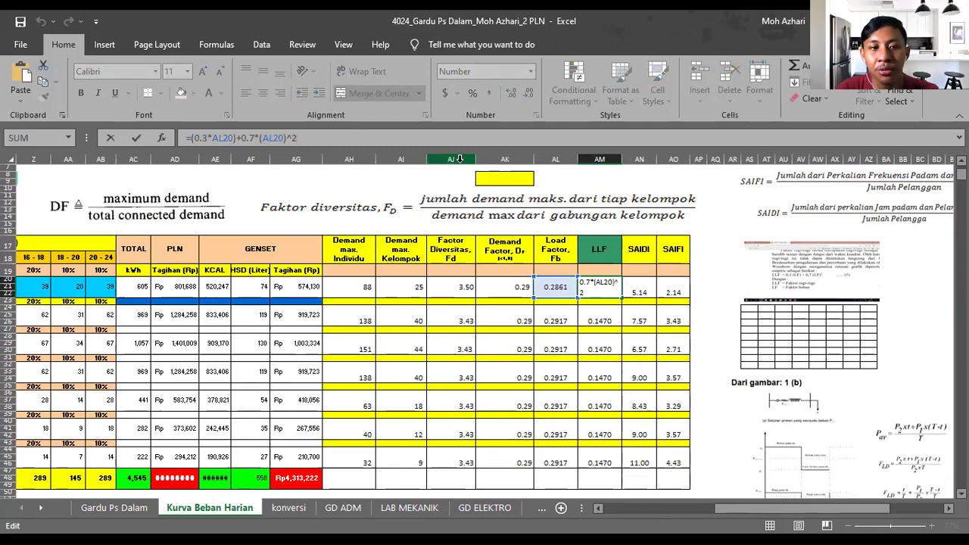
pyautogui.click(699, 282)
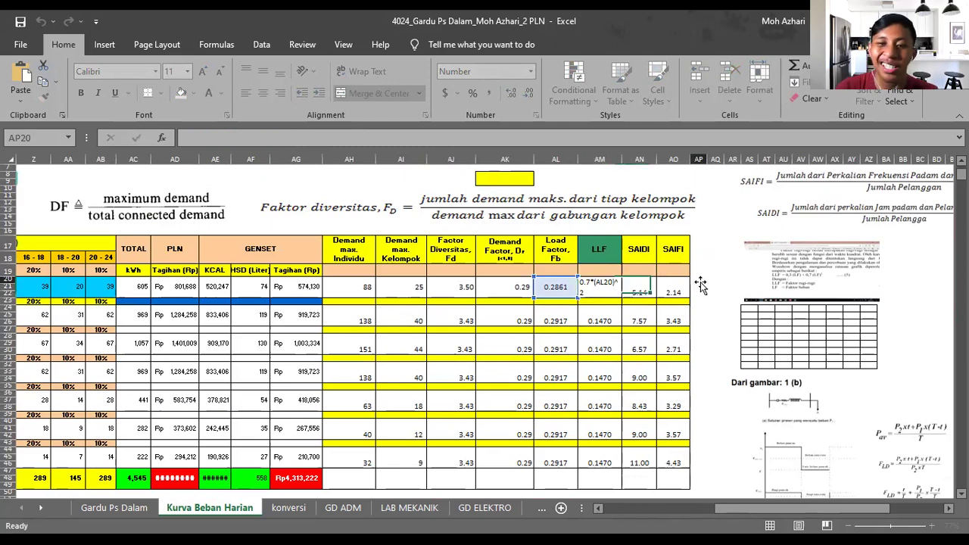
# Examine the SAIDI formula for GD ADM in AN20.
pyautogui.click(654, 289)
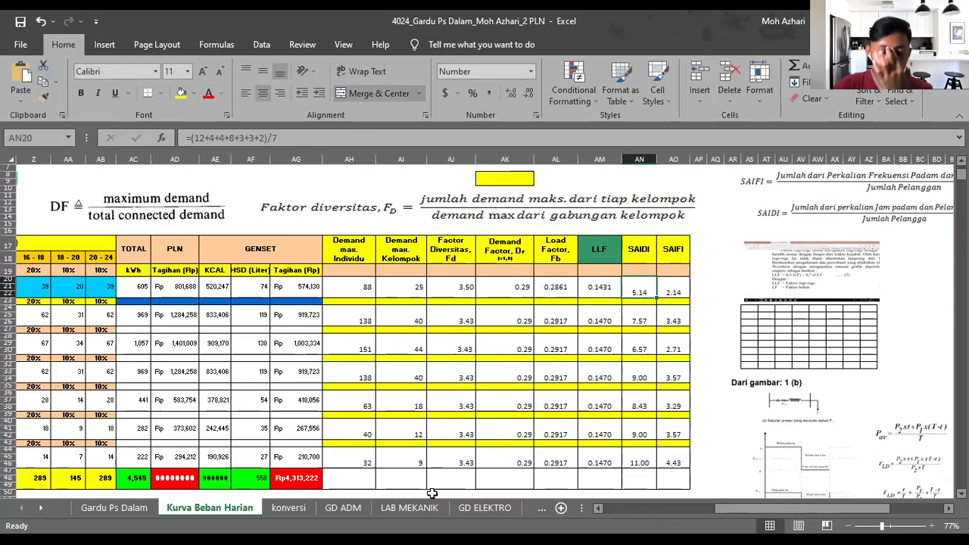
pyautogui.click(635, 254)
pyautogui.click(636, 281)
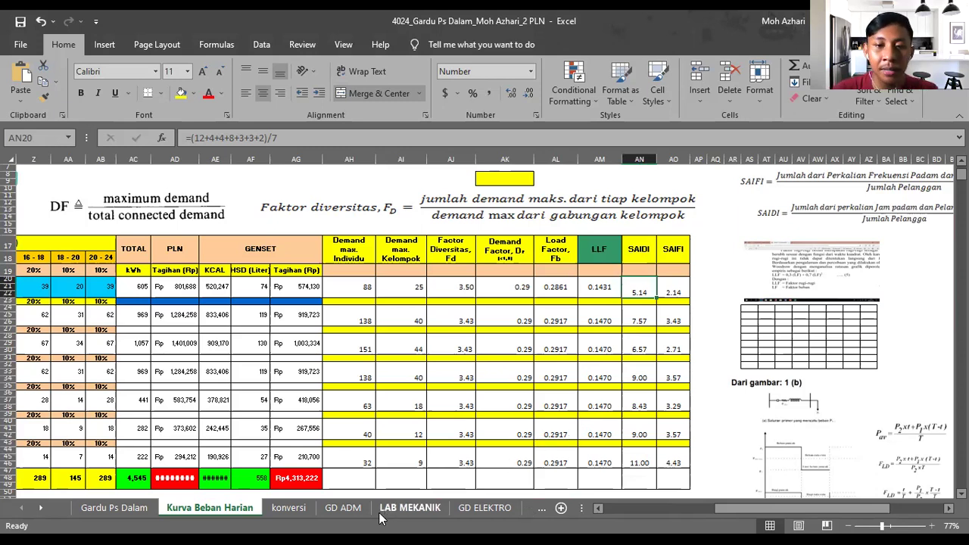
# Open the GD ADM sheet and examine its 30-day SAIDI - SAIFI grid of NYALA and PADAM time slots.
pyautogui.hscroll(-5, 394, 424)
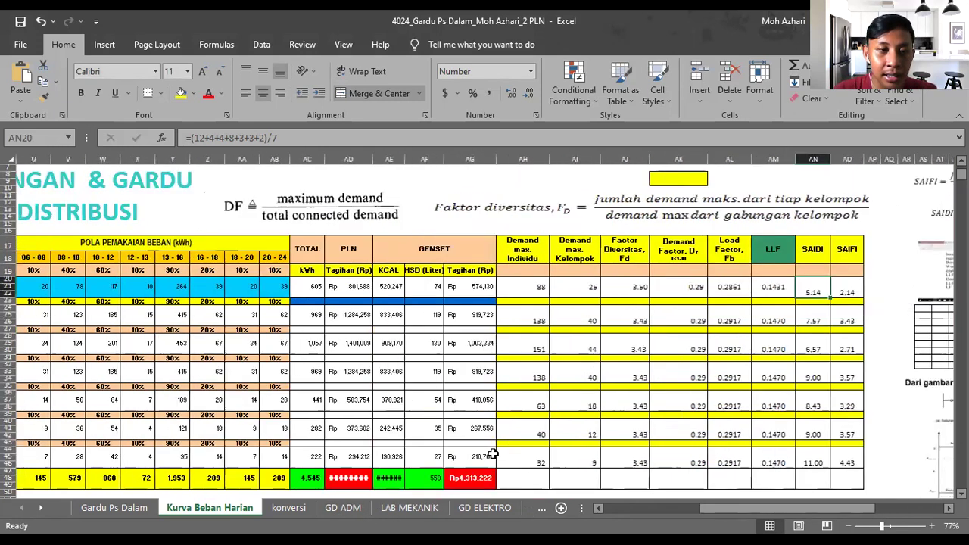
pyautogui.hscroll(-3, 558, 475)
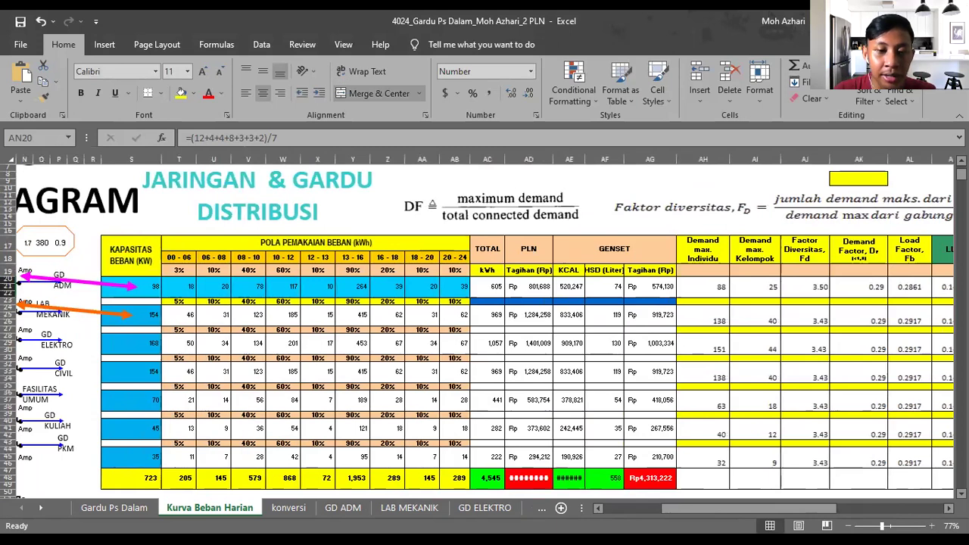
pyautogui.click(344, 513)
pyautogui.hscroll(2, 768, 251)
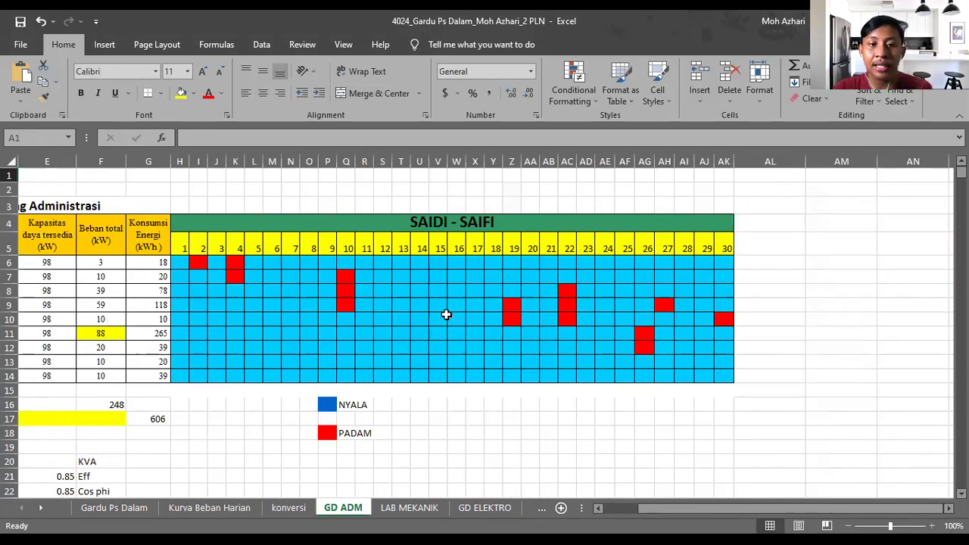
pyautogui.hscroll(-1, 447, 313)
pyautogui.hscroll(-1, 447, 313)
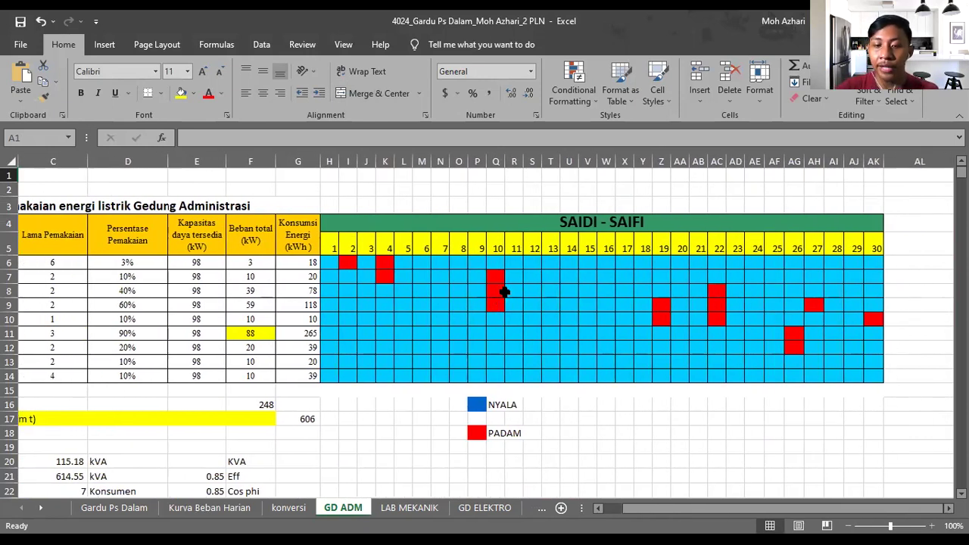
pyautogui.moveTo(651, 504); pyautogui.dragTo(643, 509)
# Check the PADAM outage cells for days 2, 4 and 10 against their time slots in the SAIDI - SAIFI grid.
pyautogui.click(473, 276)
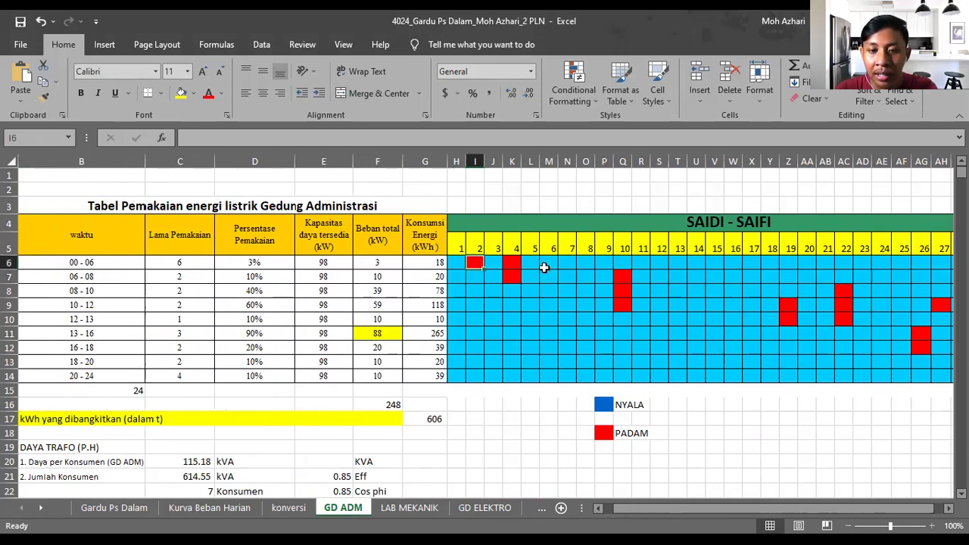
pyautogui.click(512, 265)
pyautogui.press('F4')
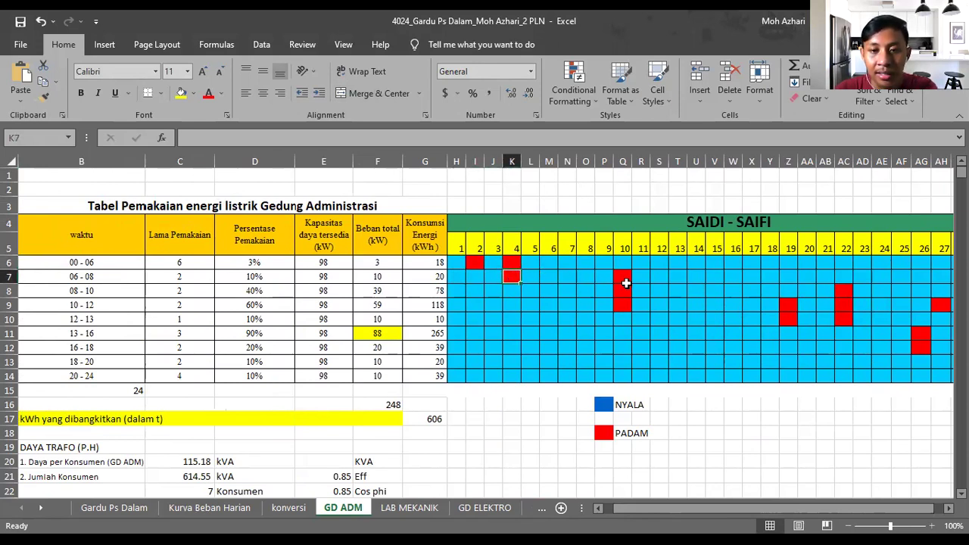
pyautogui.click(625, 291)
pyautogui.click(623, 263)
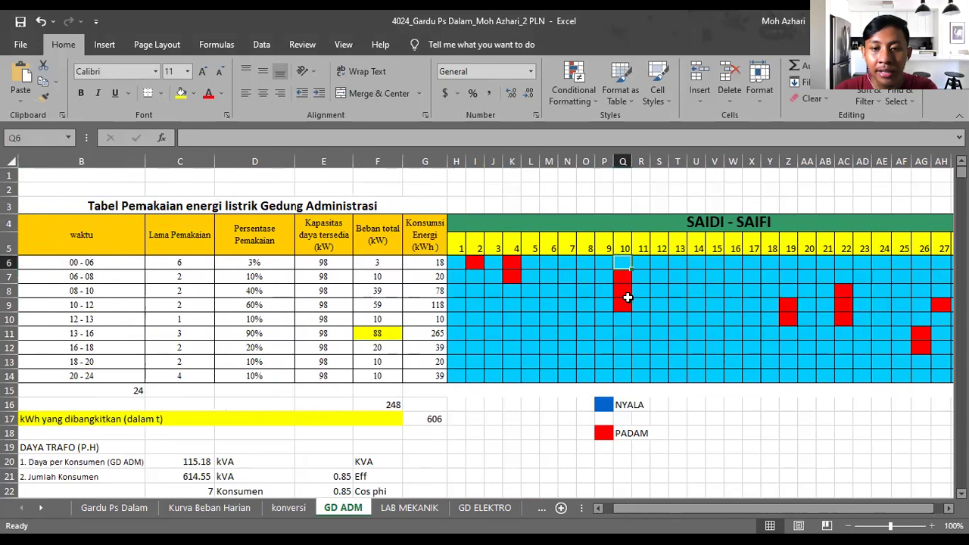
pyautogui.click(625, 277)
pyautogui.press('Left')
pyautogui.moveTo(637, 507)
pyautogui.mouseDown()
pyautogui.moveTo(657, 520)
pyautogui.moveTo(634, 512)
pyautogui.moveTo(645, 512)
pyautogui.mouseUp()
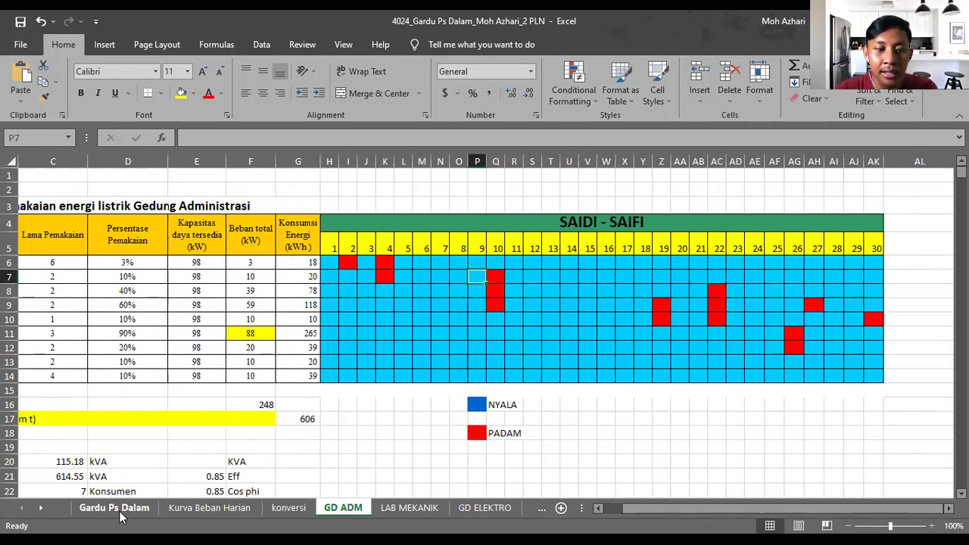
# Return to the Kurva Beban Harian sheet and view GD ADM's SAIDI and SAIFI columns.
pyautogui.click(114, 507)
pyautogui.click(234, 507)
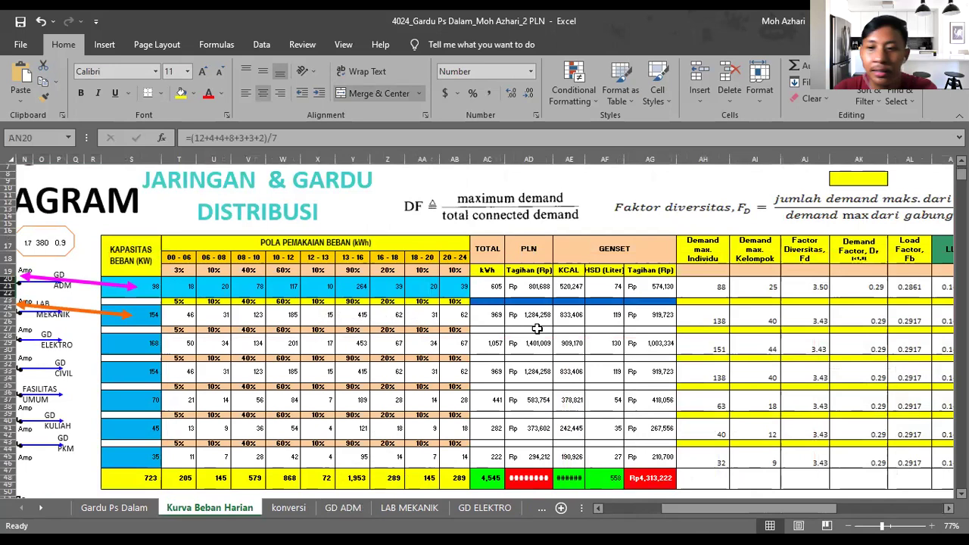
pyautogui.hscroll(5, 720, 294)
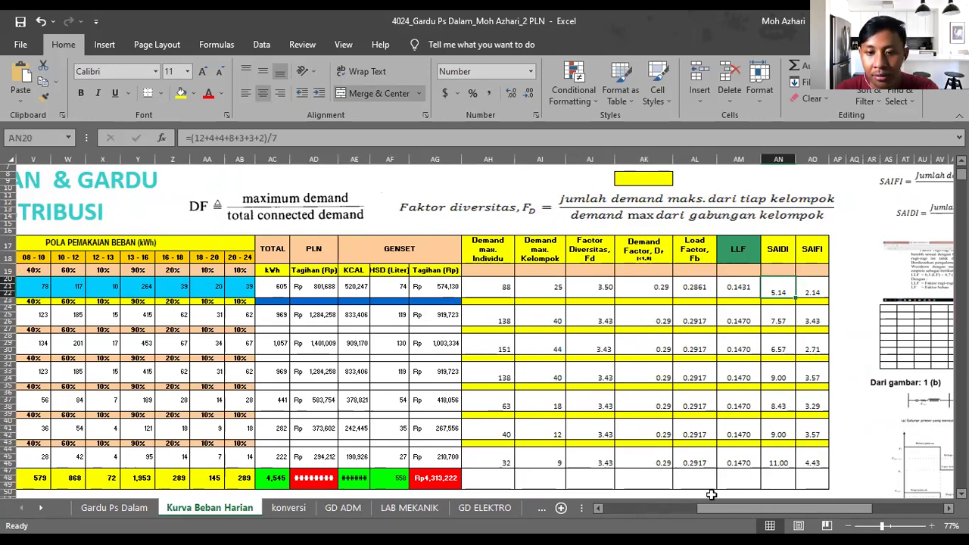
# Examine the Kurva Beban Harian table at 90% zoom, from load capacities through PLN and genset costs to the SAIDI and SAIFI columns.
pyautogui.moveTo(728, 510); pyautogui.dragTo(658, 515)
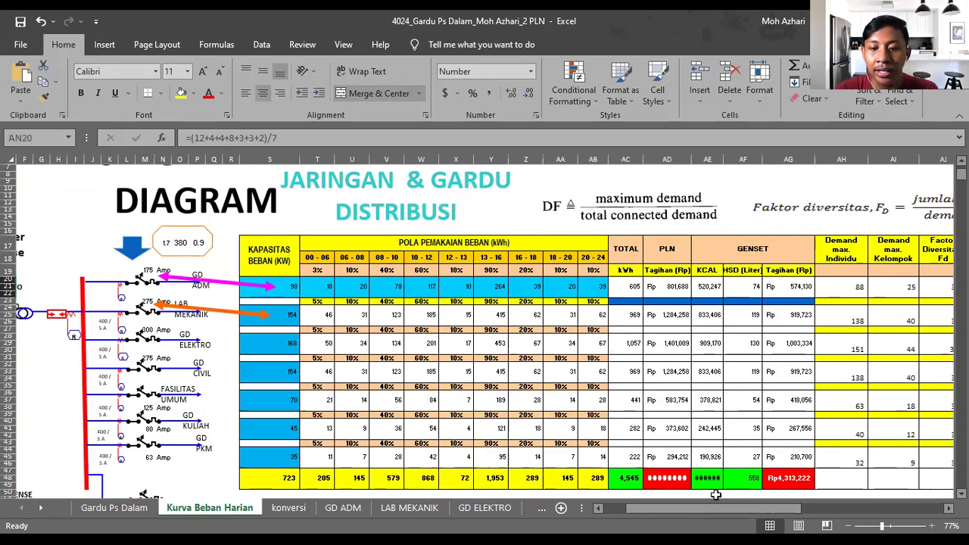
pyautogui.moveTo(734, 519); pyautogui.dragTo(793, 519)
pyautogui.scroll(-1, 408, 308)
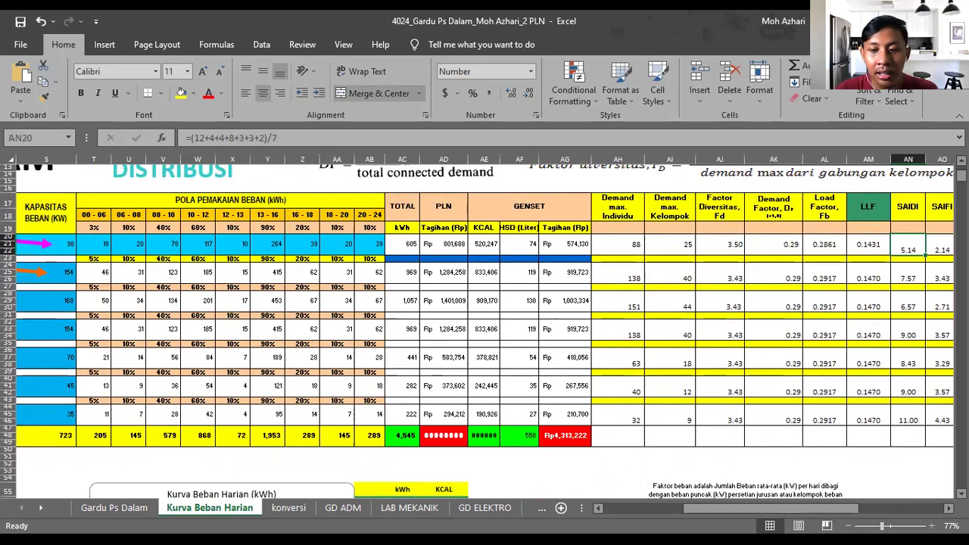
pyautogui.click(931, 525)
pyautogui.click(931, 525)
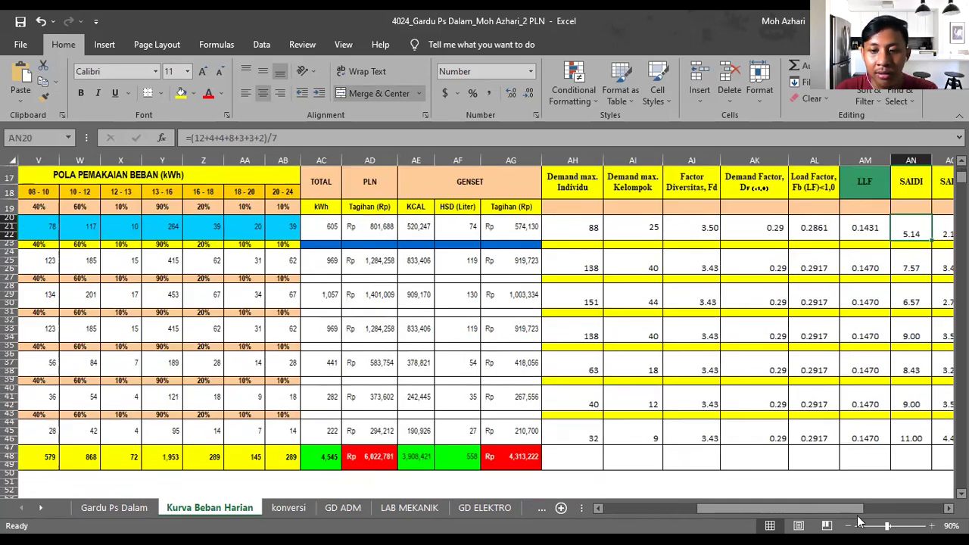
pyautogui.moveTo(791, 509); pyautogui.dragTo(750, 514)
pyautogui.scroll(3, 692, 415)
pyautogui.scroll(-5, 692, 415)
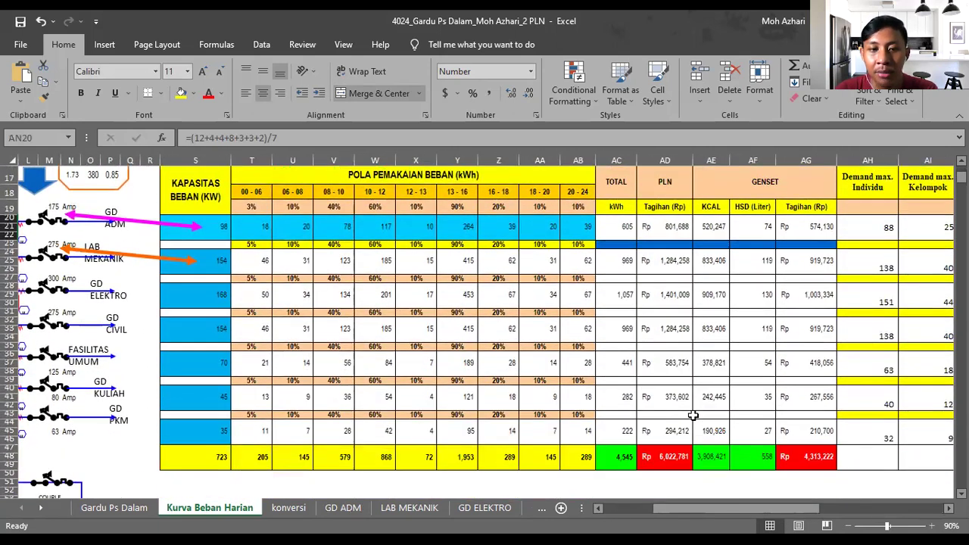
pyautogui.scroll(3, 711, 438)
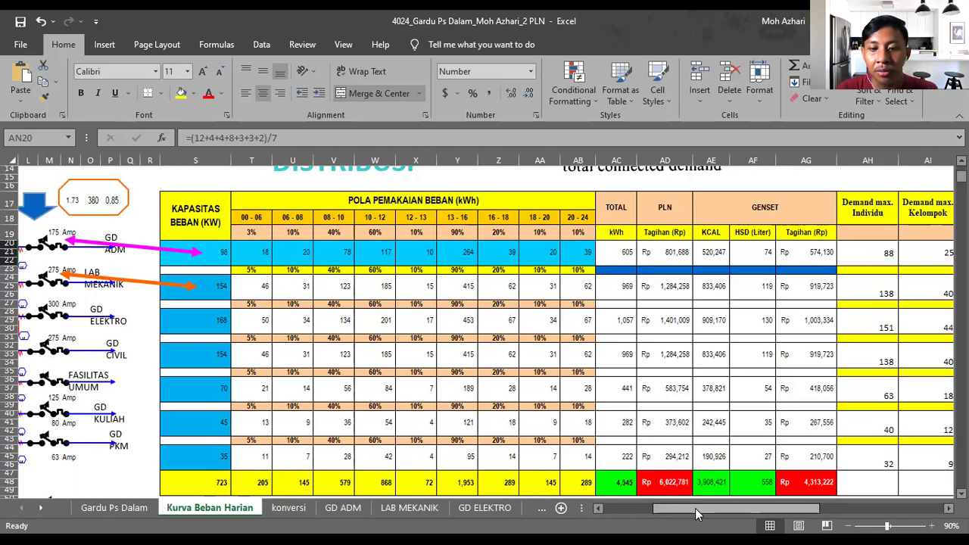
pyautogui.moveTo(696, 513); pyautogui.dragTo(833, 514)
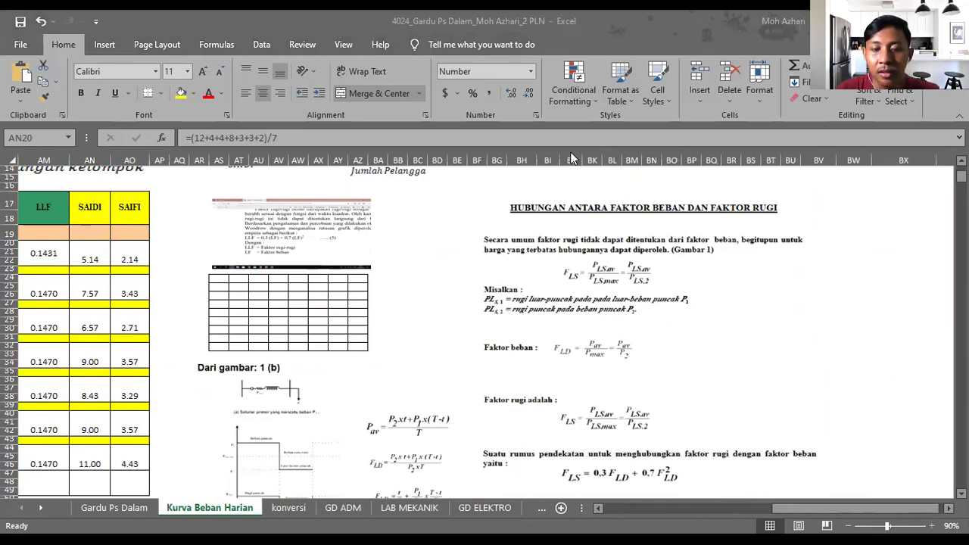
# Switch to the presentation, advance it to the SAIDI SAIFI slide, and switch to the SDII2 workbook in Excel.
pyautogui.hotkey('alt', 'Tab')
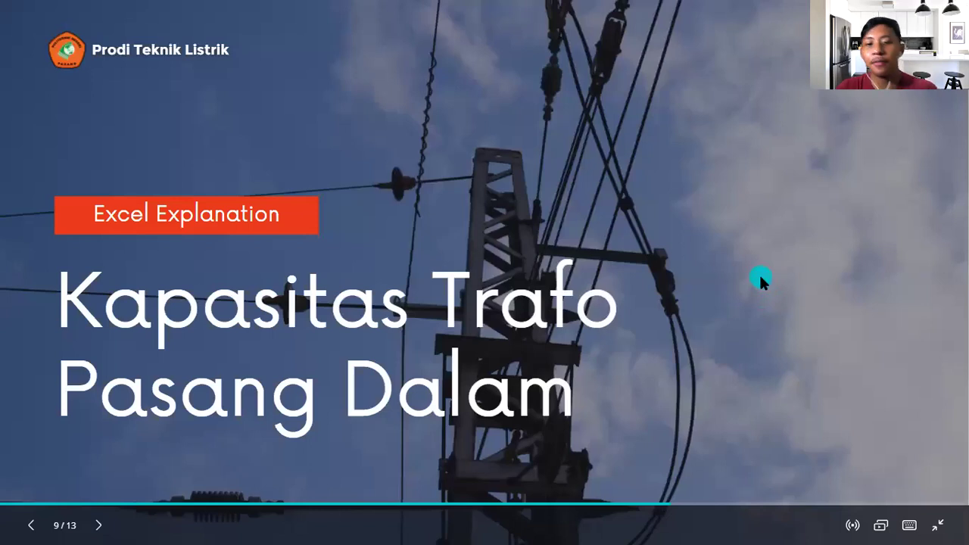
pyautogui.click(760, 277)
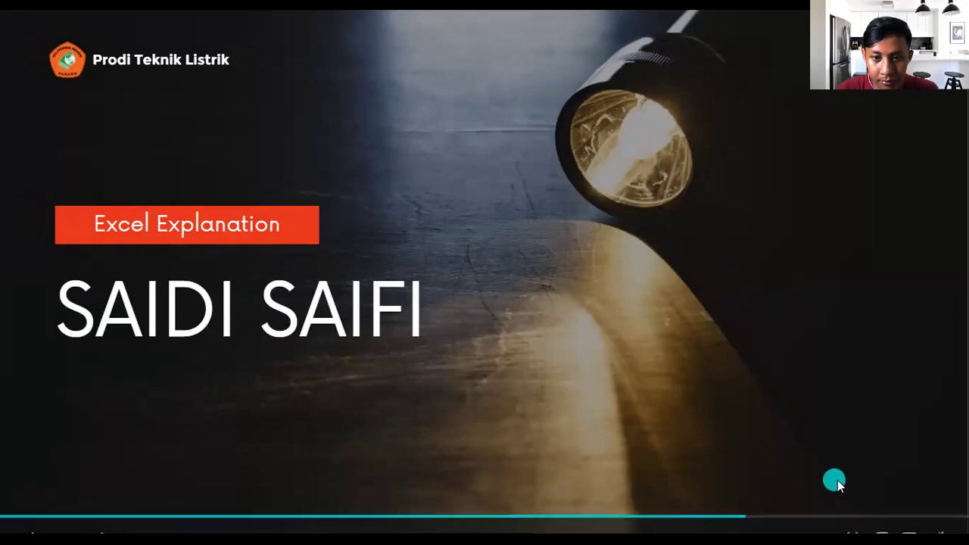
pyautogui.hotkey('alt', 'Tab')
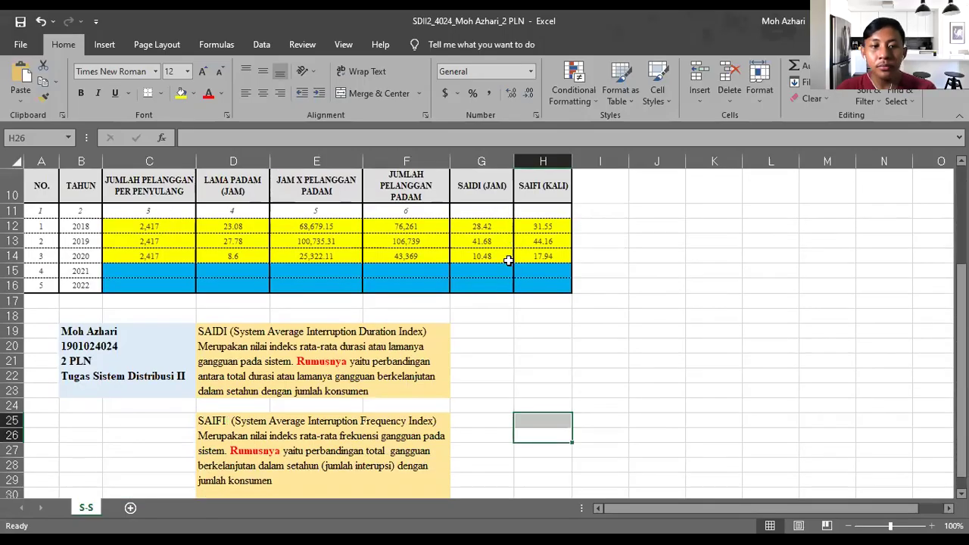
# Examine the 2018–2020 cumulative SAIDI SAIFI report for feeder F.12 UNAND on the S-S sheet.
pyautogui.scroll(1, 508, 260)
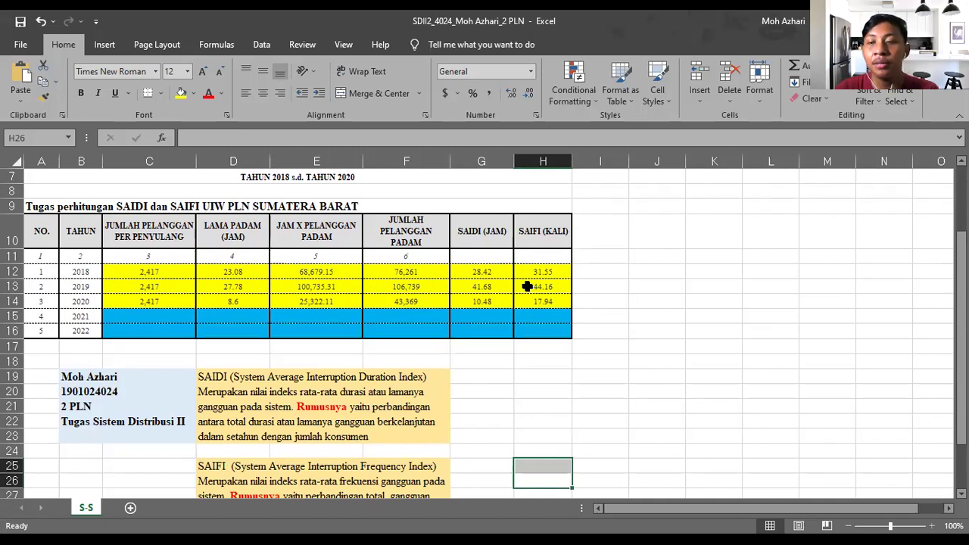
pyautogui.scroll(-2, 538, 292)
pyautogui.scroll(2, 549, 292)
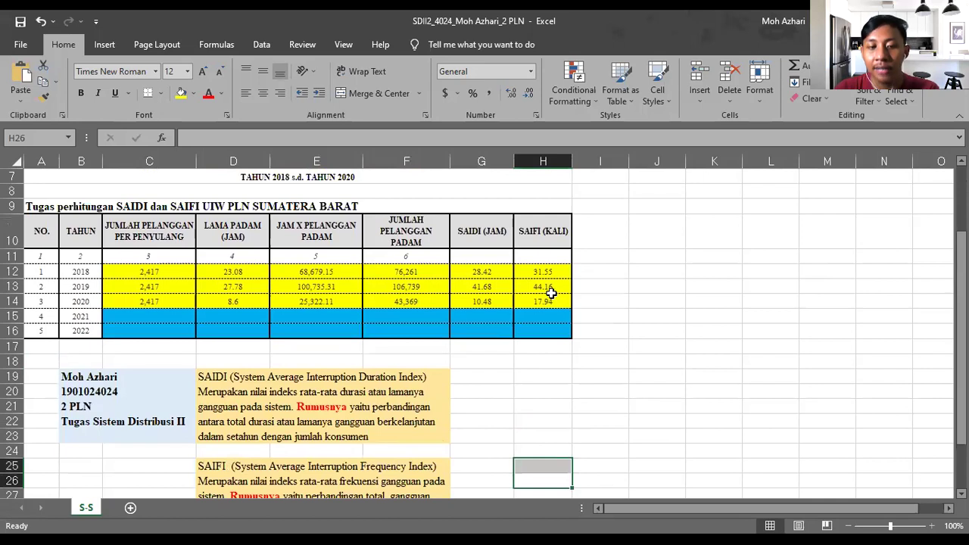
pyautogui.scroll(-1, 547, 298)
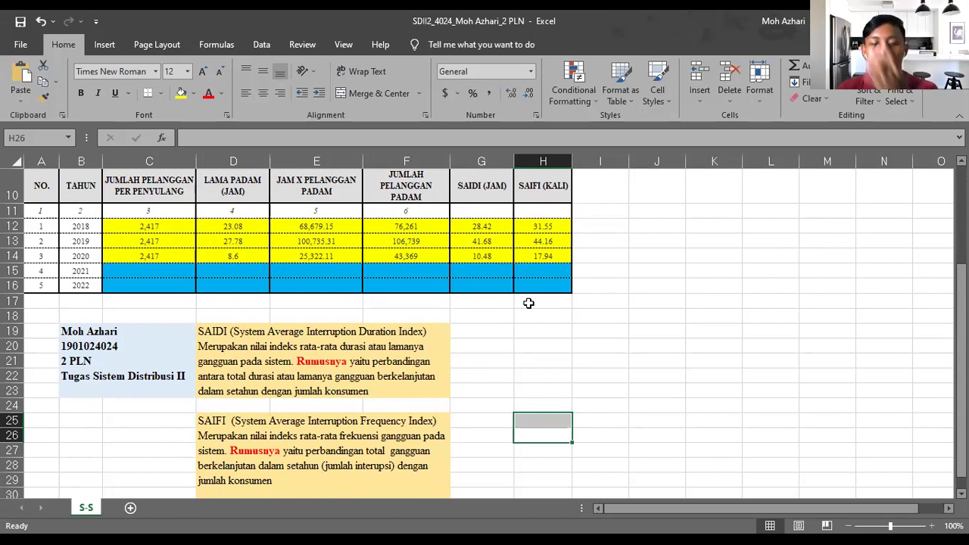
pyautogui.scroll(2, 528, 303)
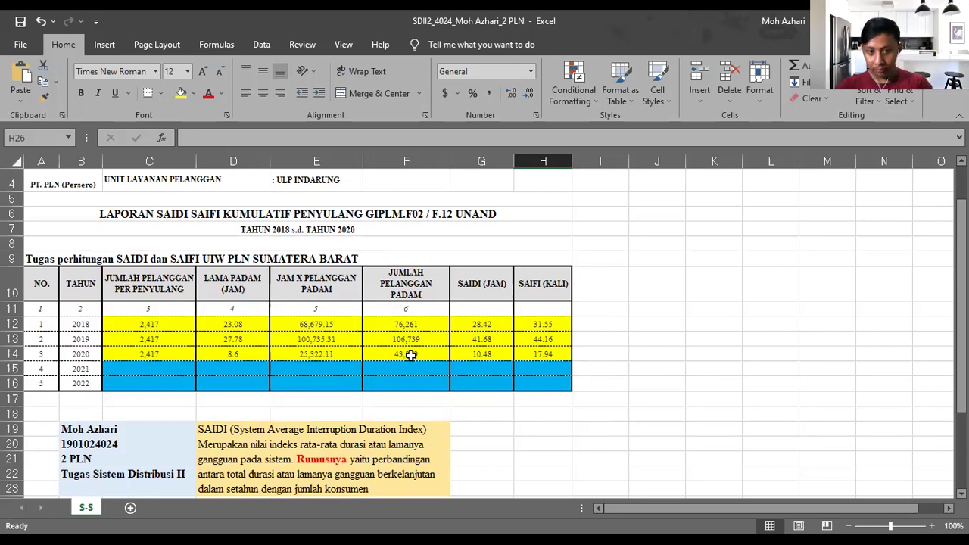
# Inspect the cells referenced by the 2018 SAIDI formula in G12, leaving the formula as is.
pyautogui.click(477, 323)
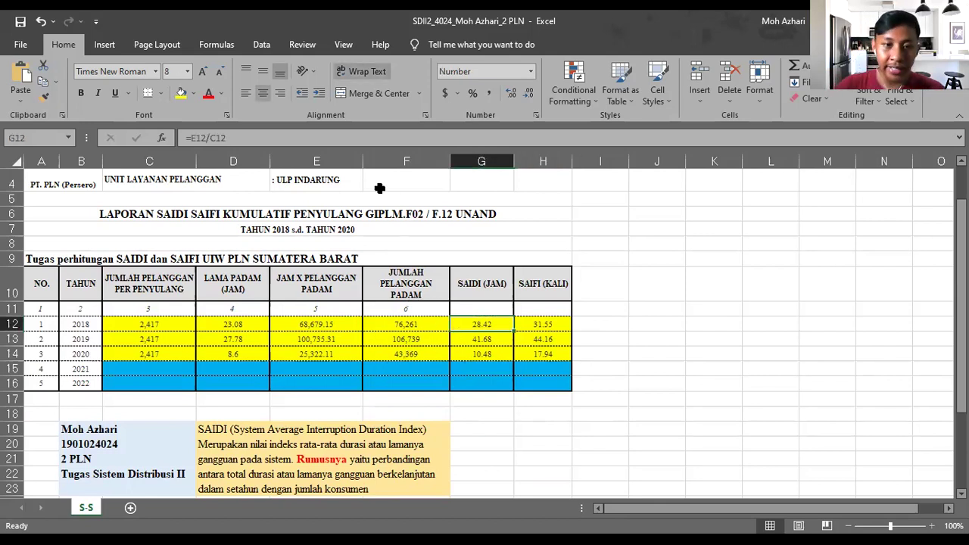
pyautogui.click(330, 134)
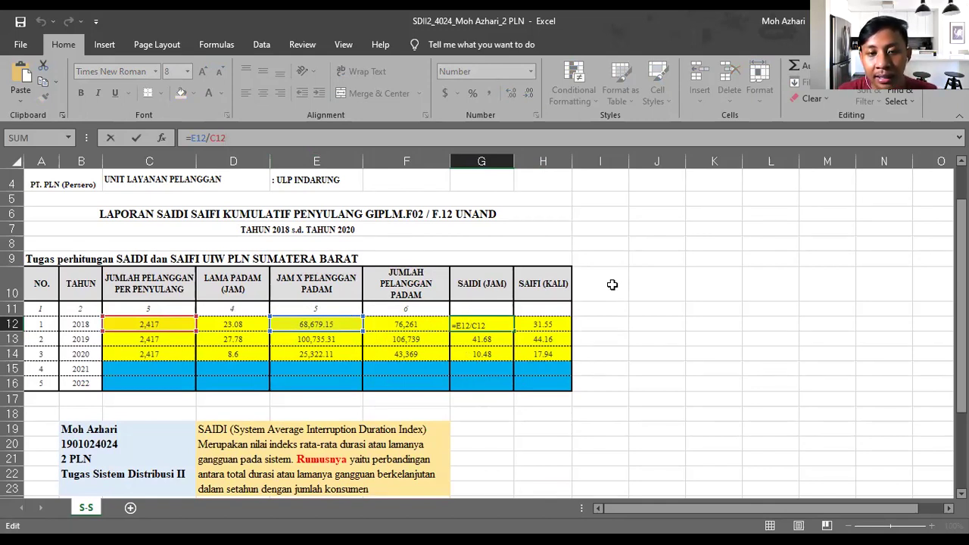
pyautogui.hotkey('ctrl', 'Return')
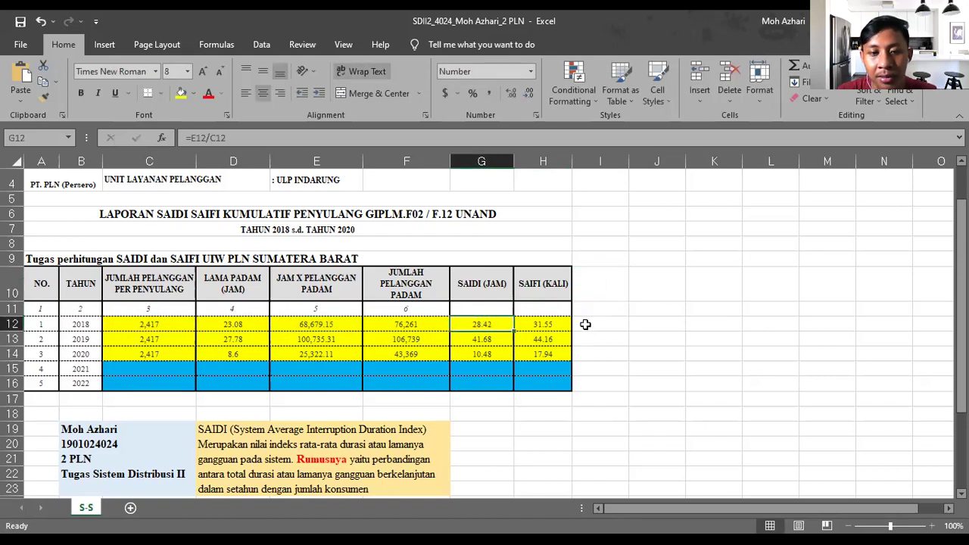
# Inspect the cells referenced by the 2018 SAIFI formula in H12, leaving the formula as is.
pyautogui.click(542, 324)
pyautogui.click(268, 137)
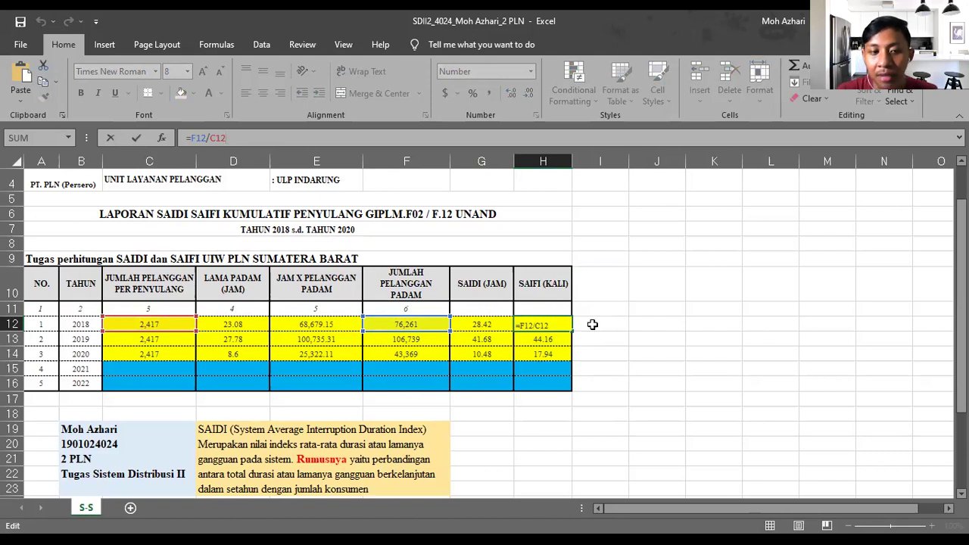
pyautogui.press('Return')
pyautogui.click(547, 326)
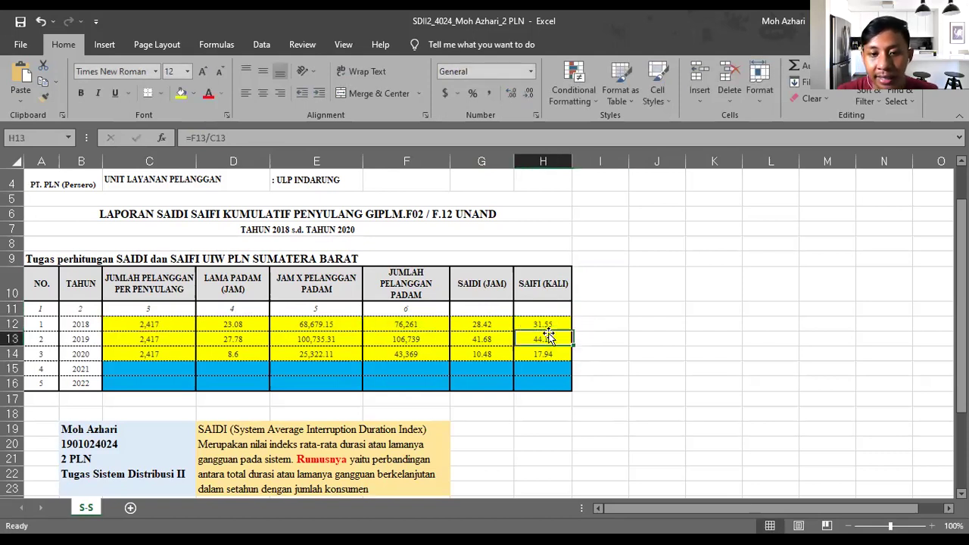
# Review the SAIDI and SAIFI table together with the definitions written below it.
pyautogui.click(584, 324)
pyautogui.scroll(-4, 575, 325)
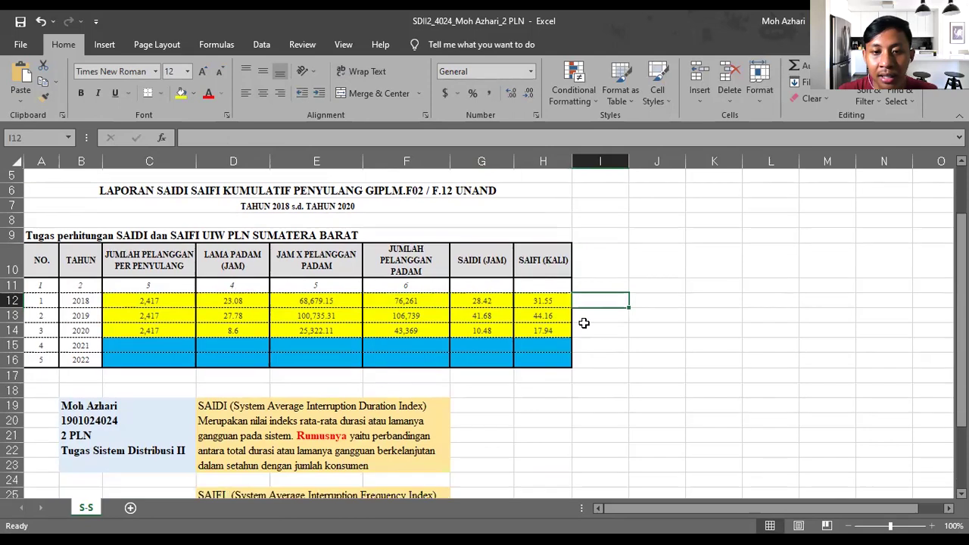
pyautogui.scroll(5, 568, 326)
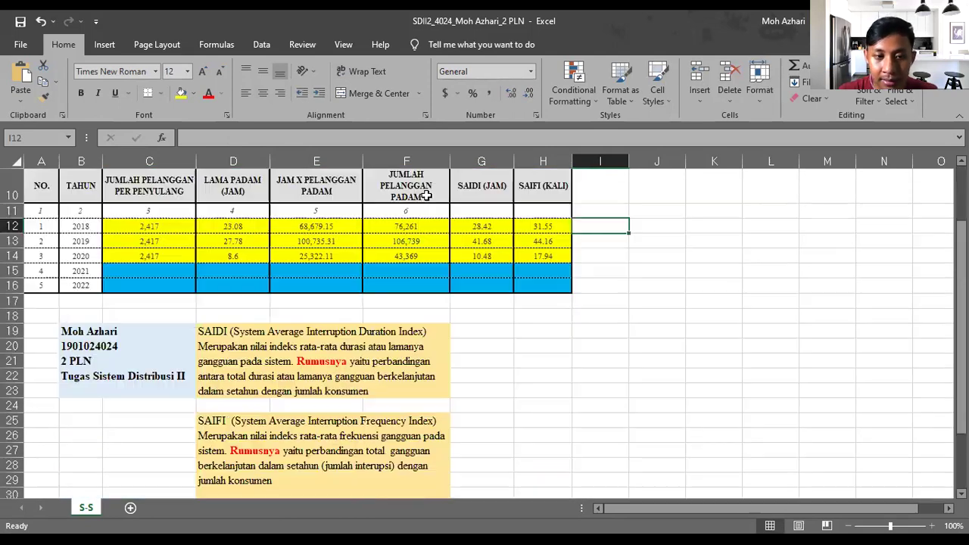
pyautogui.scroll(-3, 447, 190)
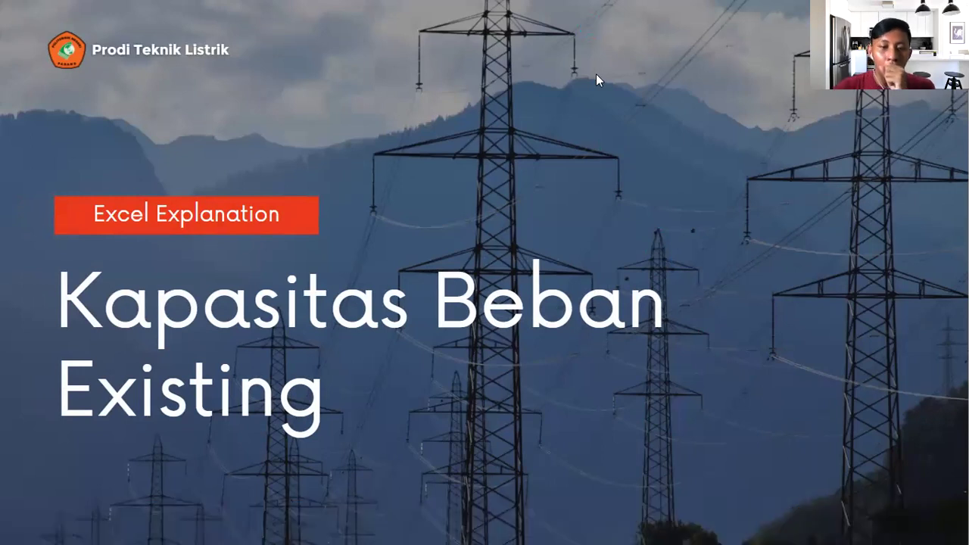
# Switch to the Perhitungan Kapasistas Existing workbook and look through its SINGLE-LINE, REFERENCE BAHAN, DENAH and TABEL IDENT sheets.
pyautogui.hotkey('alt', 'Tab')
pyautogui.click(203, 508)
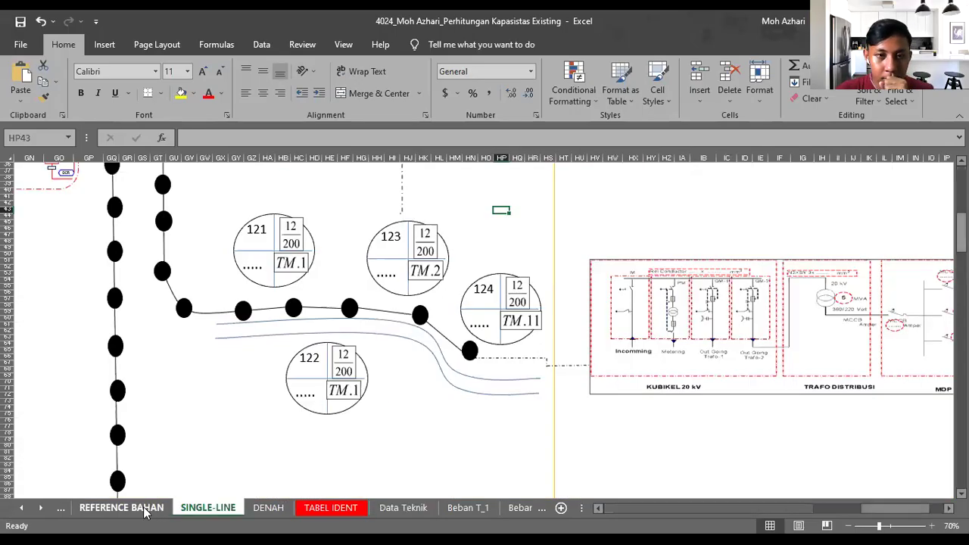
pyautogui.click(136, 507)
pyautogui.click(276, 514)
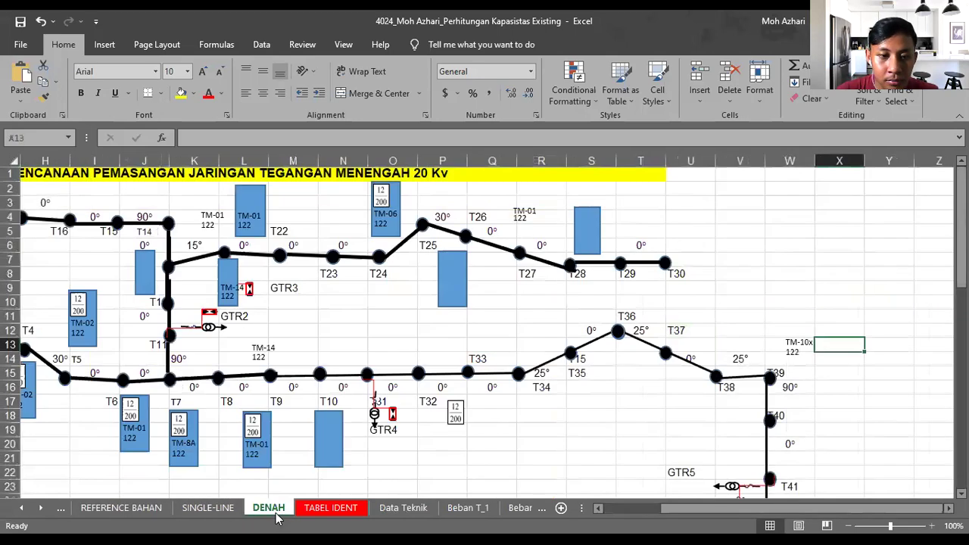
pyautogui.click(327, 509)
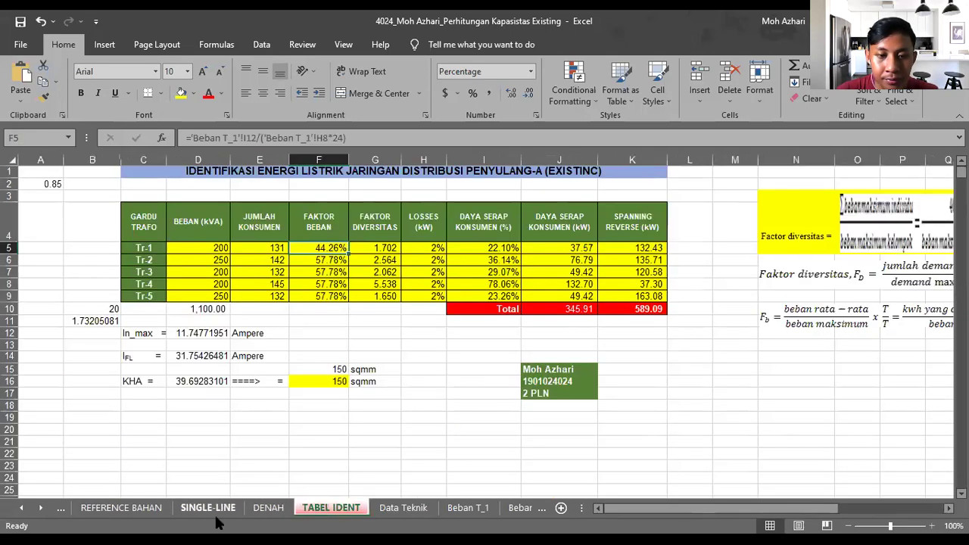
# Open the SINGLE-LINE sheet and examine the GI Distribusi diagram with its 20 kV buses, feeders and distribution transformers.
pyautogui.click(215, 514)
pyautogui.scroll(-3, 484, 325)
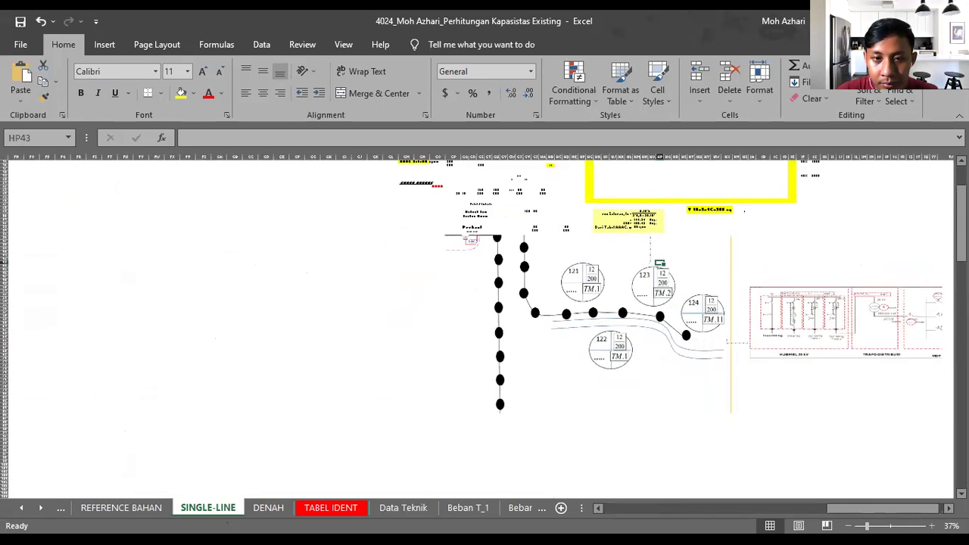
pyautogui.moveTo(870, 508); pyautogui.dragTo(640, 509)
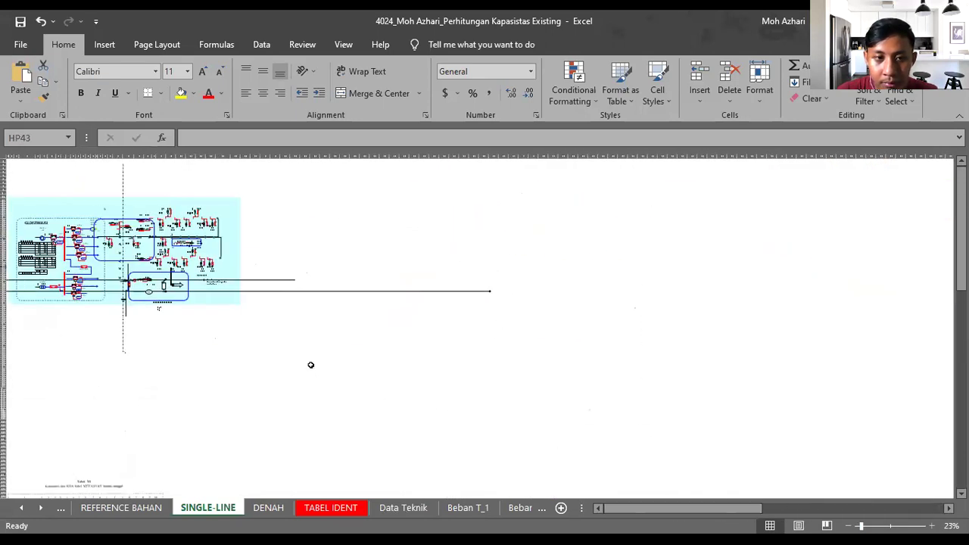
pyautogui.keyDown('ctrl'); pyautogui.scroll(5, 158, 308); pyautogui.keyUp('ctrl')
pyautogui.hscroll(-3, 761, 518)
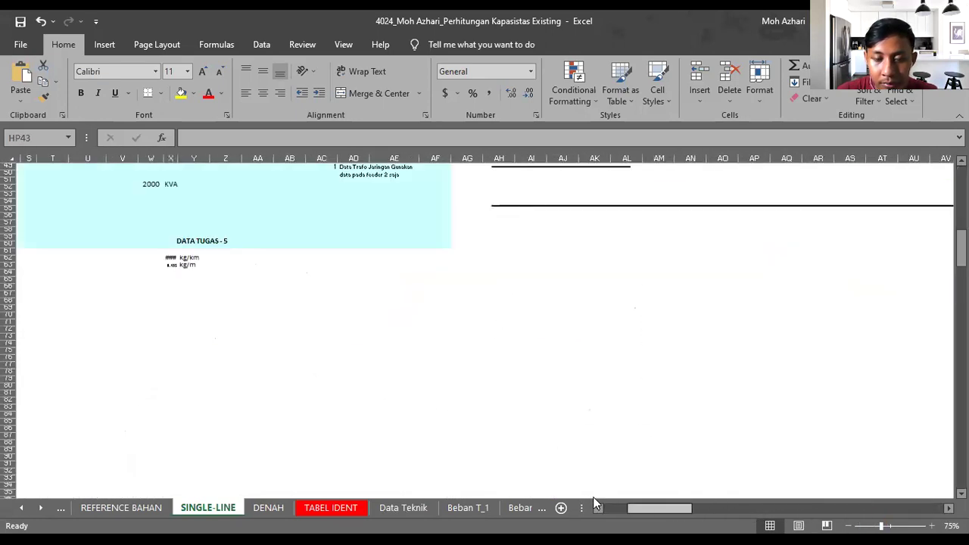
pyautogui.scroll(2, 319, 320)
pyautogui.scroll(7, 320, 320)
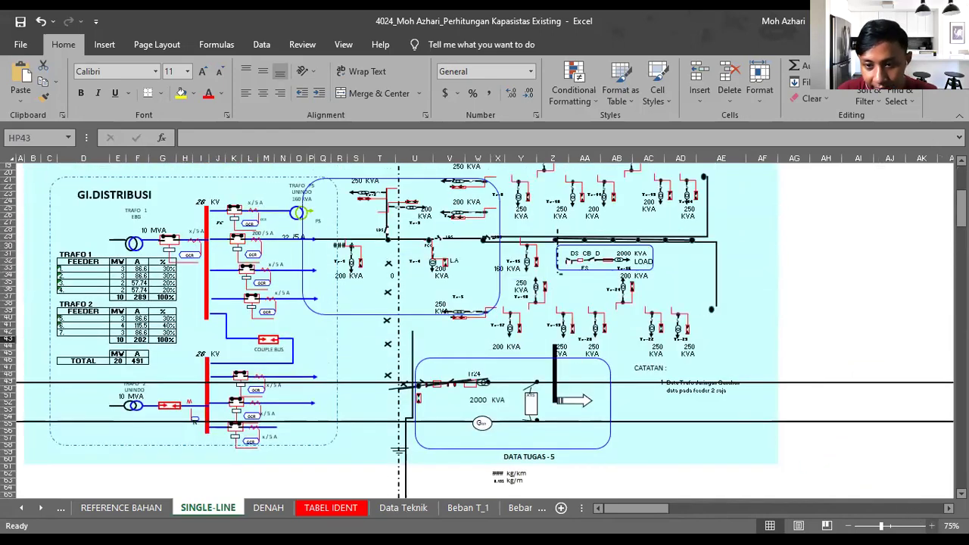
pyautogui.keyDown('ctrl'); pyautogui.scroll(4, 683, 447); pyautogui.keyUp('ctrl')
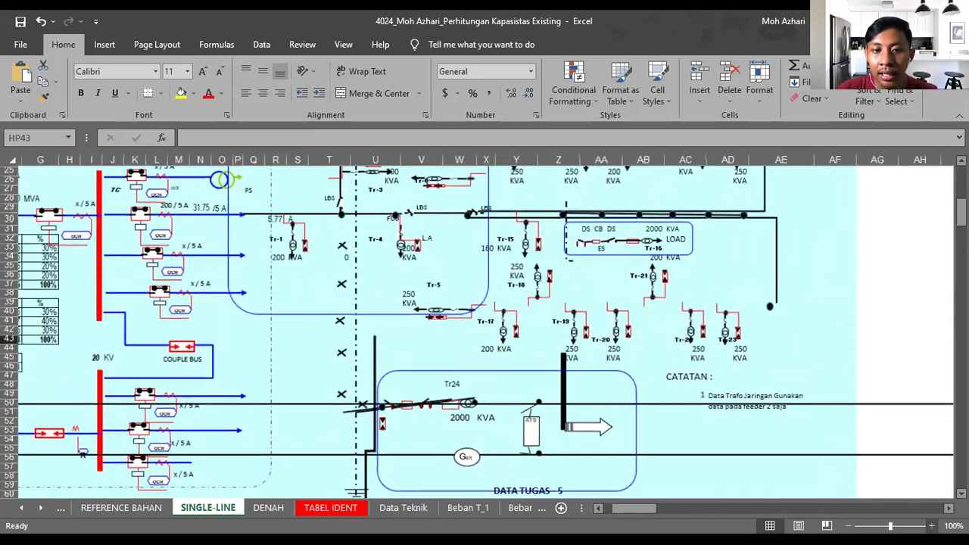
pyautogui.scroll(2, 683, 446)
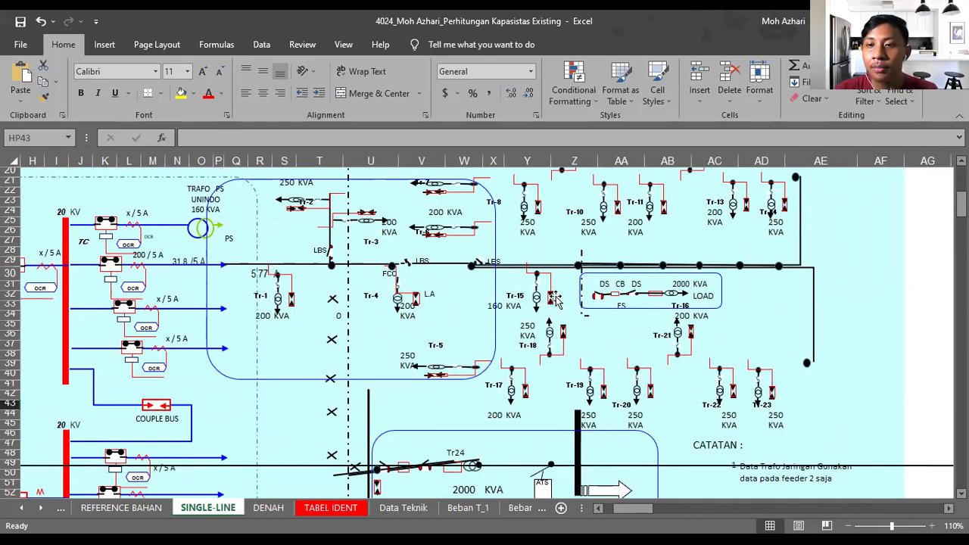
# Open the DENAH sheet and examine the whole 20 kV network layout plan at 75% zoom.
pyautogui.click(267, 508)
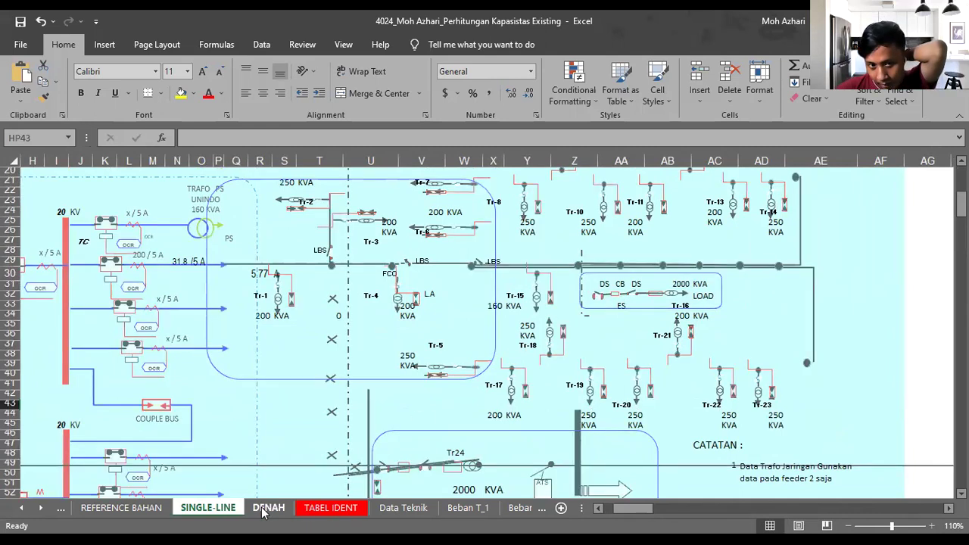
pyautogui.moveTo(893, 525); pyautogui.dragTo(882, 525)
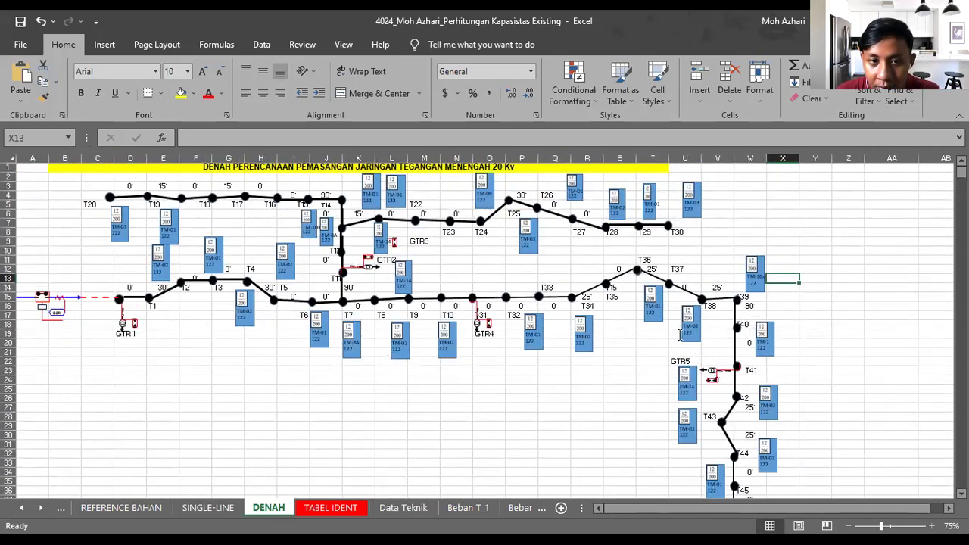
pyautogui.scroll(-7, 679, 336)
pyautogui.scroll(7, 679, 335)
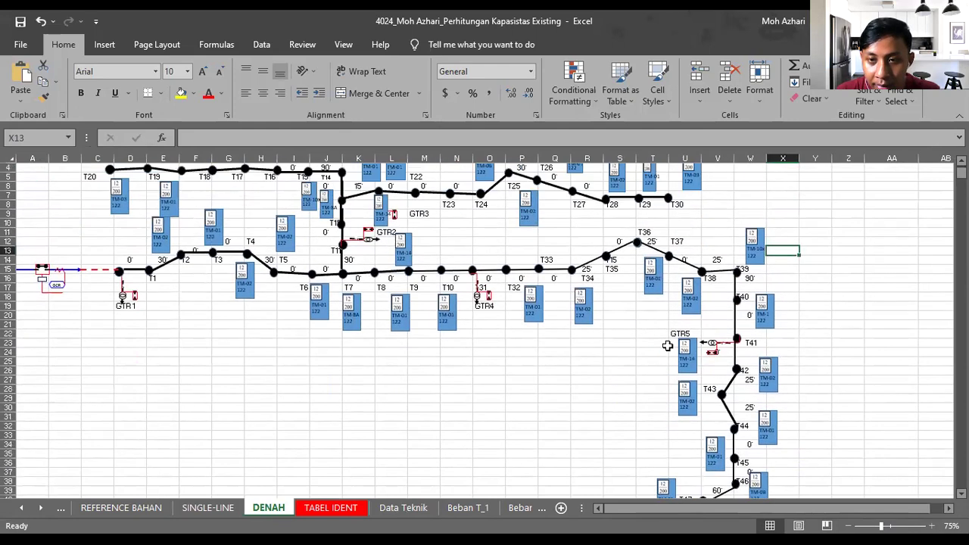
# Open the Data Teknik sheet and look through the DAFTAR PANJANG PENGHANTAR PER SPAN table for all five transformer groups.
pyautogui.click(379, 514)
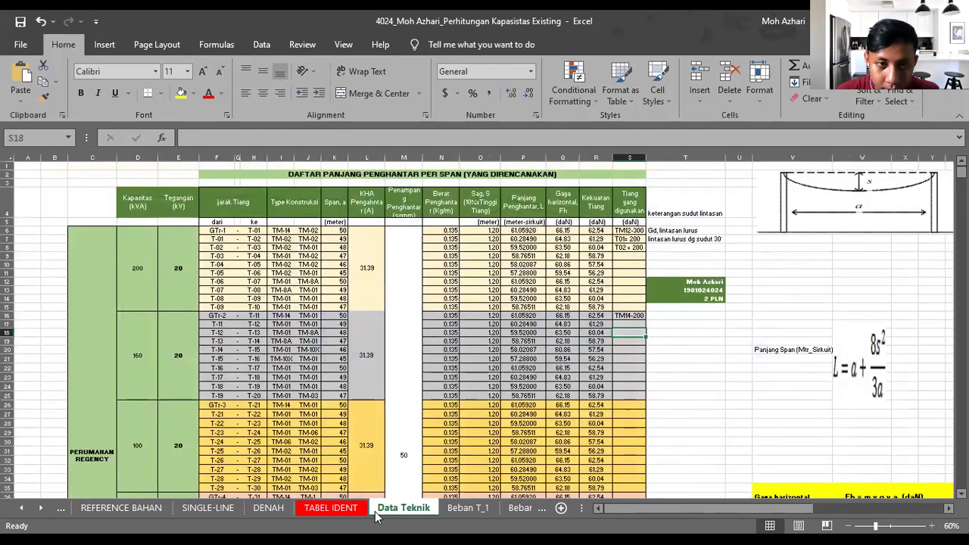
pyautogui.click(340, 514)
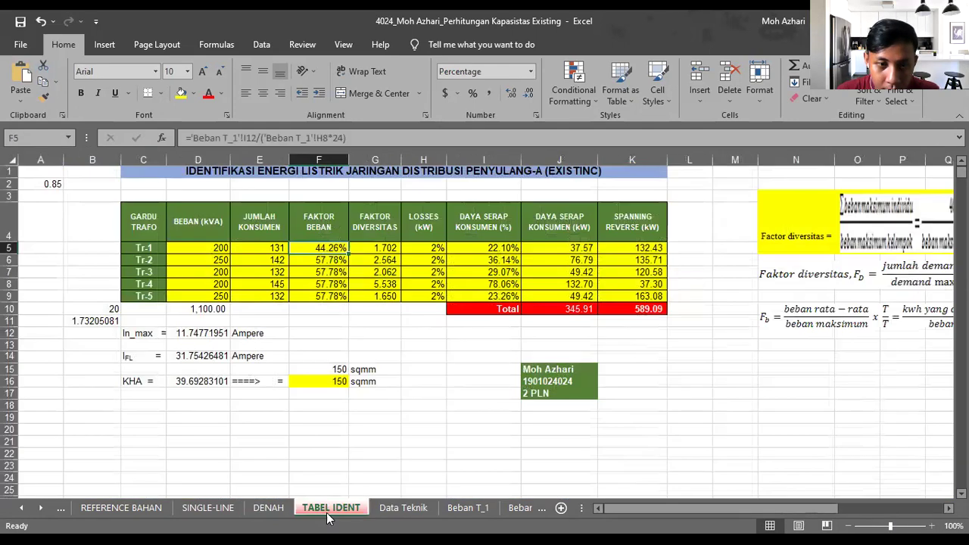
pyautogui.click(389, 510)
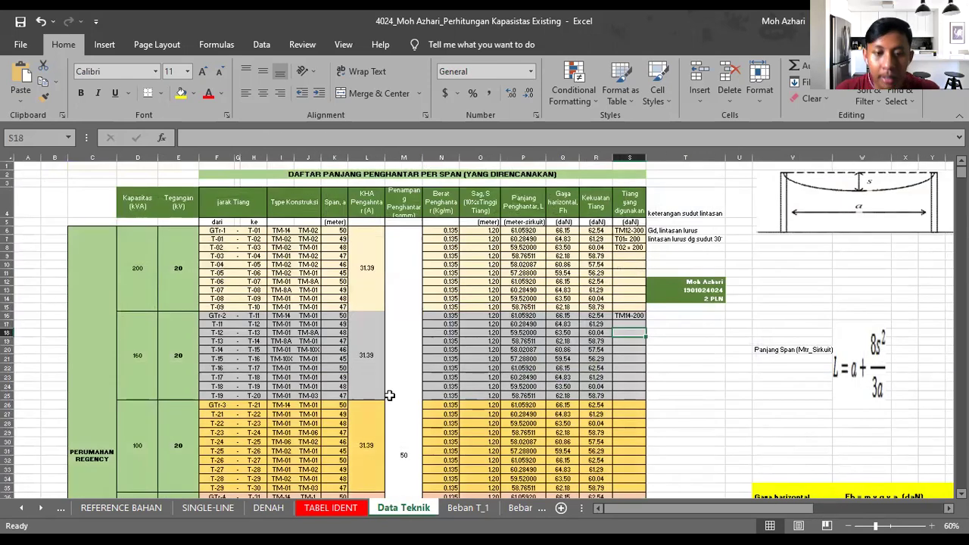
pyautogui.scroll(-1, 564, 230)
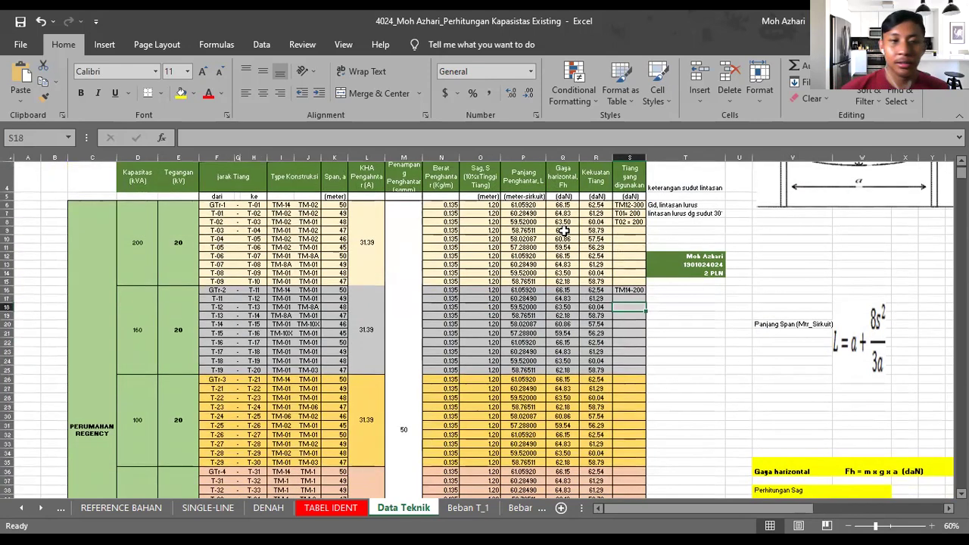
pyautogui.scroll(1, 564, 230)
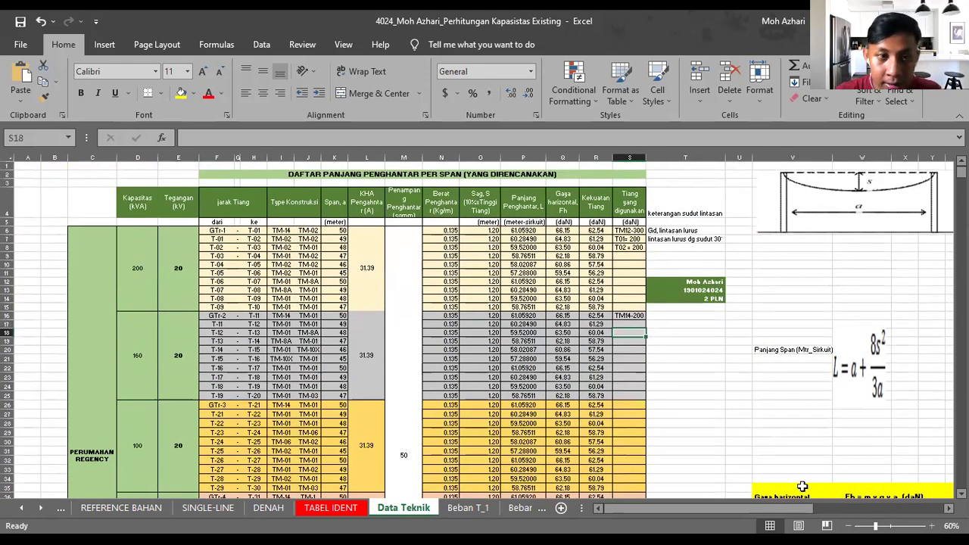
pyautogui.scroll(-2, 190, 264)
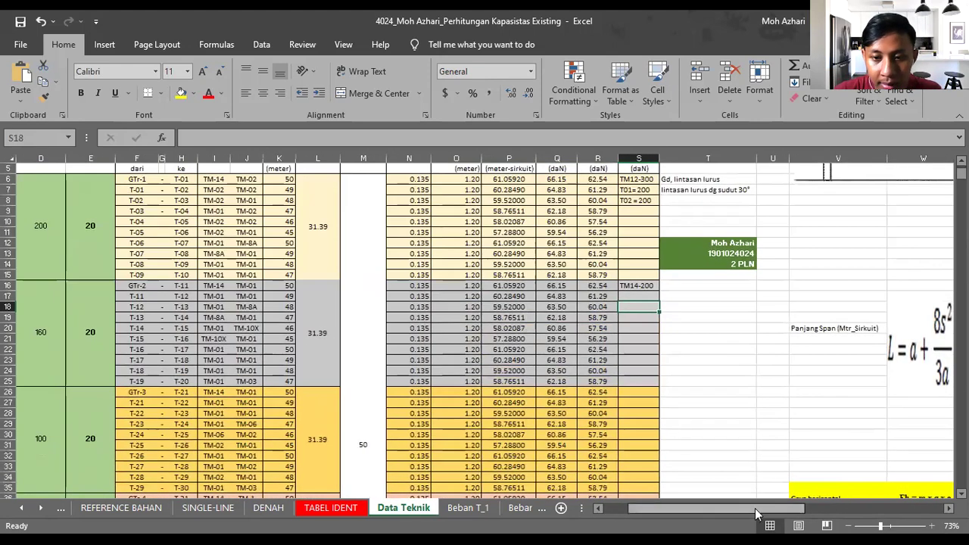
pyautogui.scroll(1, 189, 264)
pyautogui.scroll(2, 189, 263)
pyautogui.scroll(-15, 169, 260)
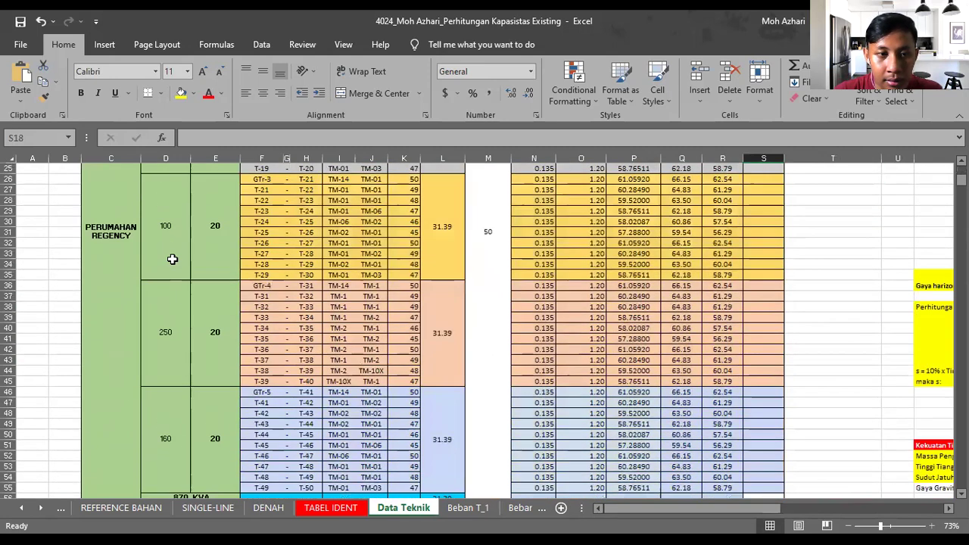
pyautogui.scroll(17, 215, 297)
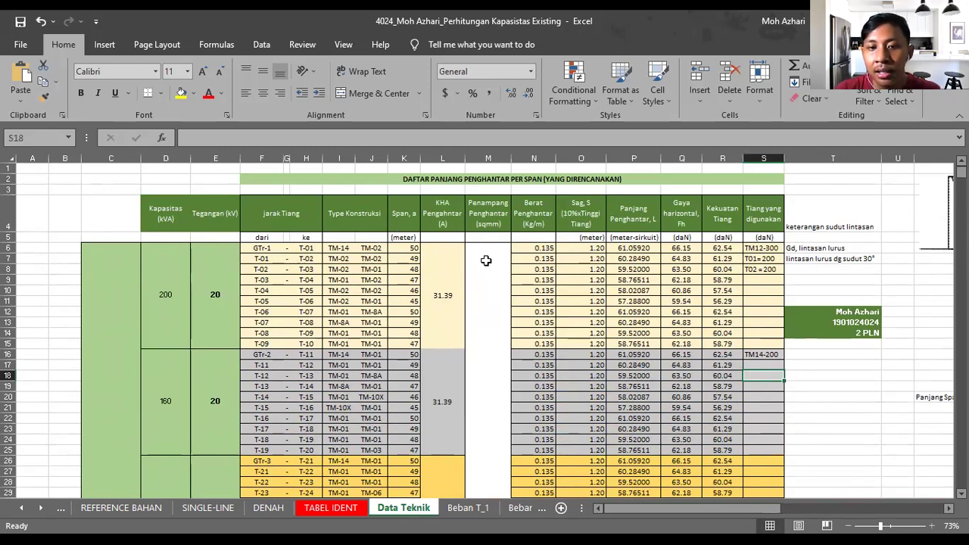
# Examine the sag diagram and the Panjang Span formula beside the conductor table.
pyautogui.hscroll(2, 562, 264)
pyautogui.hscroll(1, 563, 264)
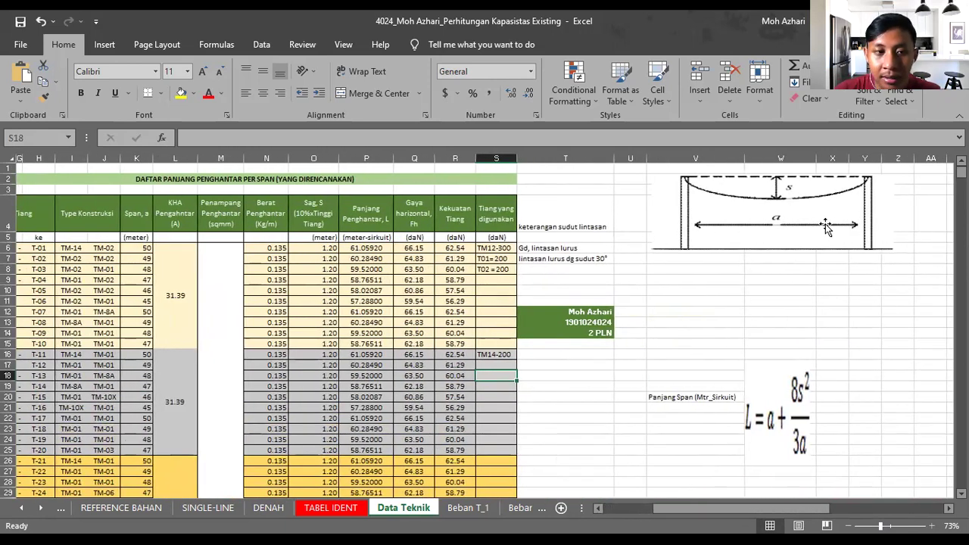
pyautogui.hscroll(-2, 785, 225)
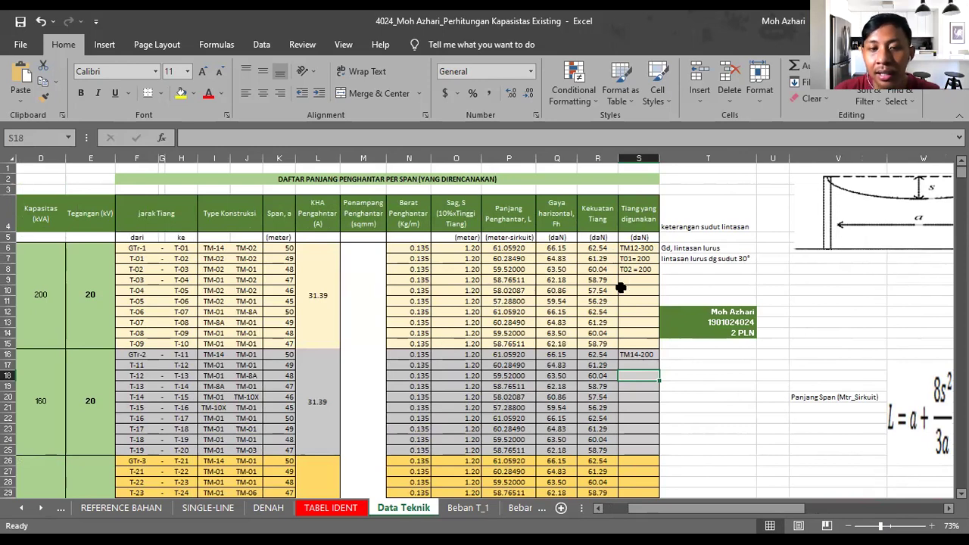
pyautogui.hscroll(2, 778, 267)
pyautogui.hscroll(1, 778, 267)
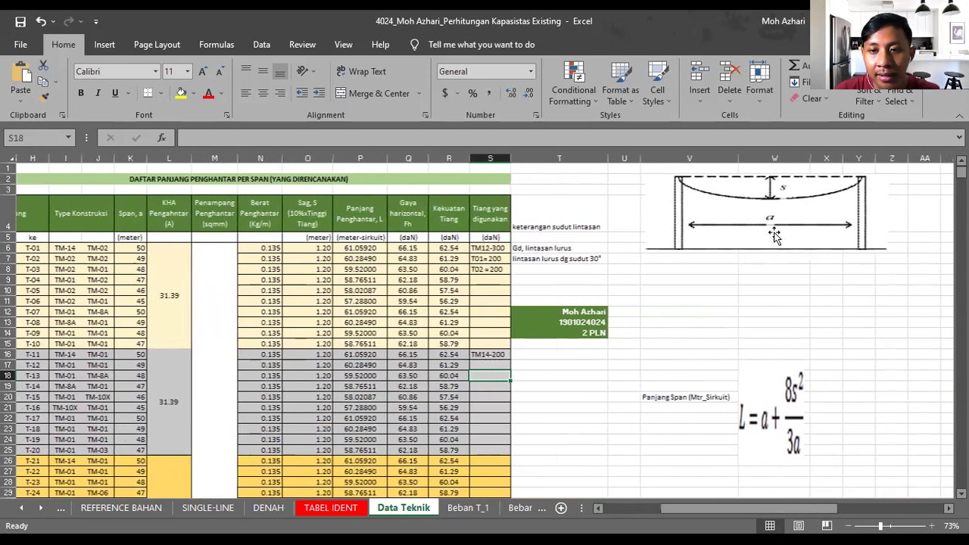
pyautogui.hscroll(-1, 406, 280)
# Inspect the Panjang Penghantar and Gaya horizontal formulas in the GTr-1 row, along with the calculation notes beside the table.
pyautogui.click(410, 248)
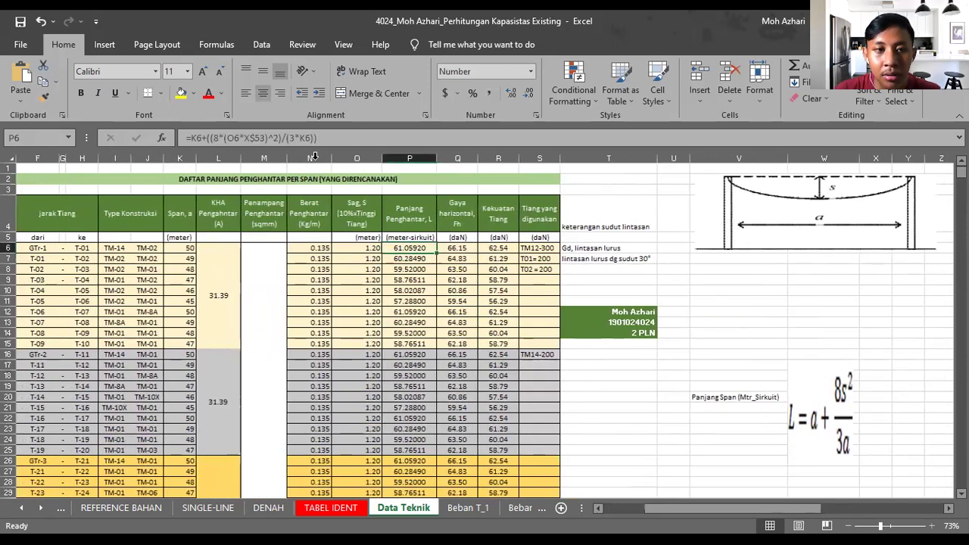
pyautogui.click(339, 139)
pyautogui.hscroll(-2, 362, 184)
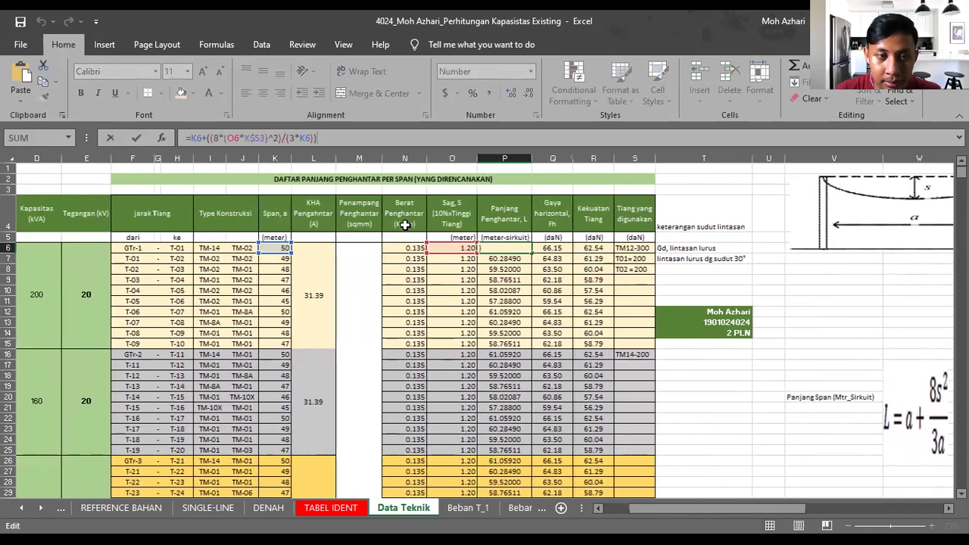
pyautogui.click(533, 289)
pyautogui.click(529, 249)
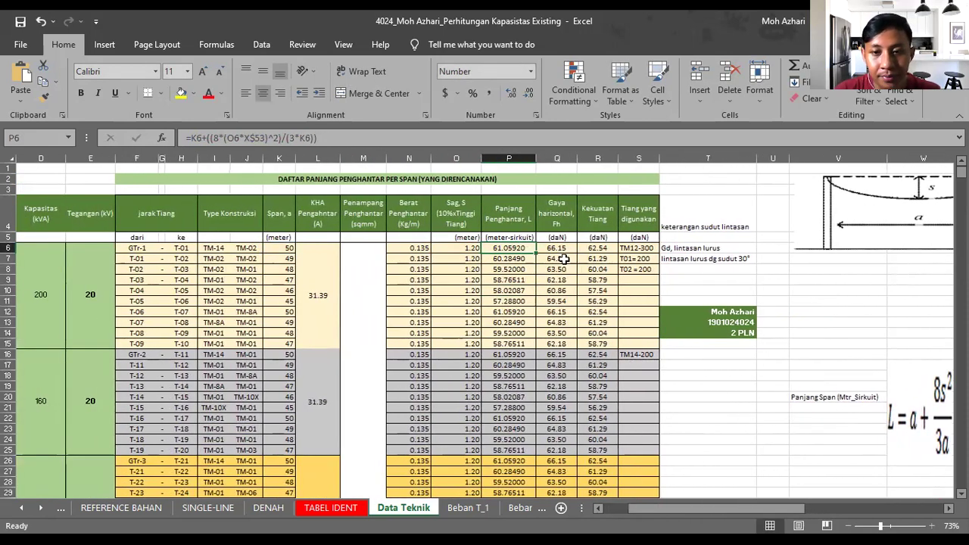
pyautogui.click(369, 139)
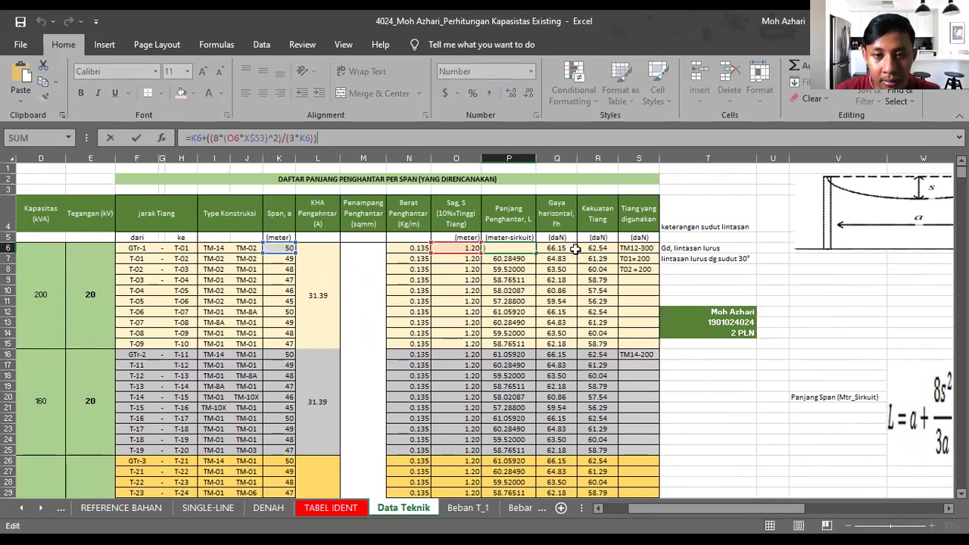
pyautogui.click(572, 250)
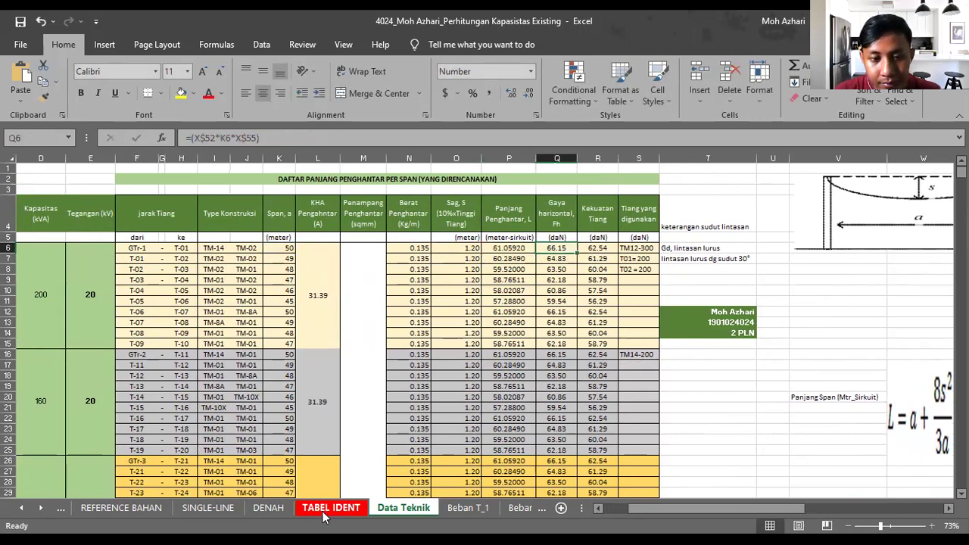
pyautogui.scroll(-3, 669, 419)
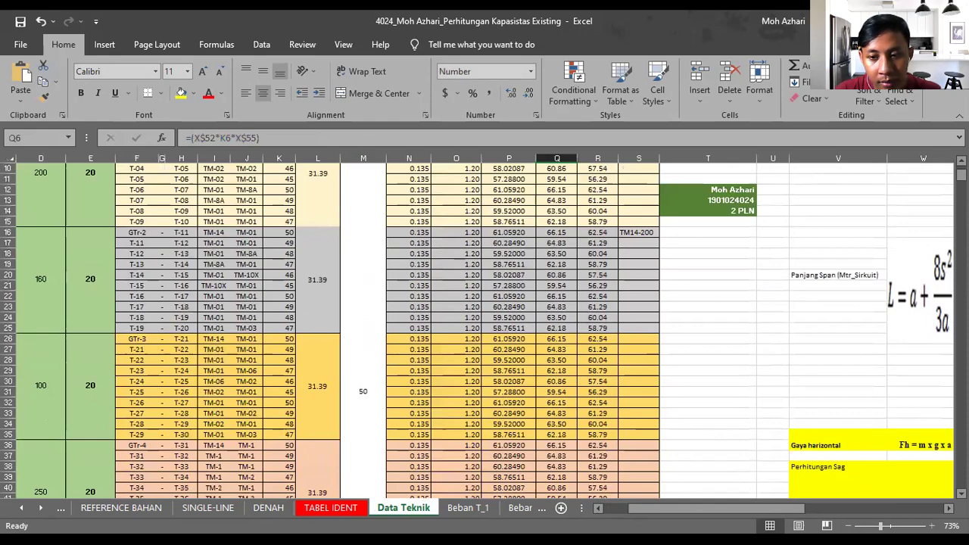
pyautogui.keyDown('ctrl'); pyautogui.scroll(-5, 588, 428); pyautogui.keyUp('ctrl')
pyautogui.scroll(-1, 516, 401)
pyautogui.scroll(8, 516, 401)
# Open the TABEL IDENT sheet and check the sources of the Beban (kVA) values for Tr-1 and Tr-2.
pyautogui.click(268, 507)
pyautogui.click(321, 511)
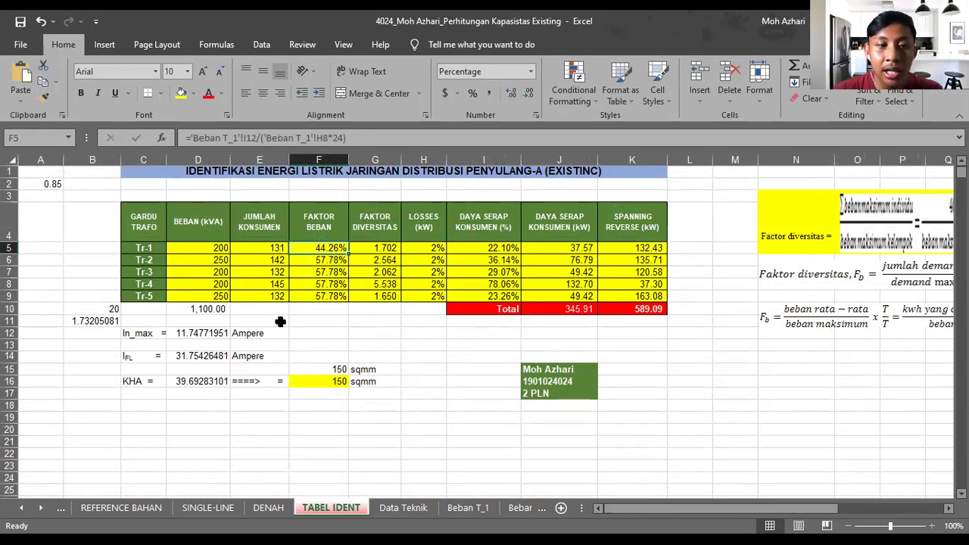
pyautogui.click(192, 242)
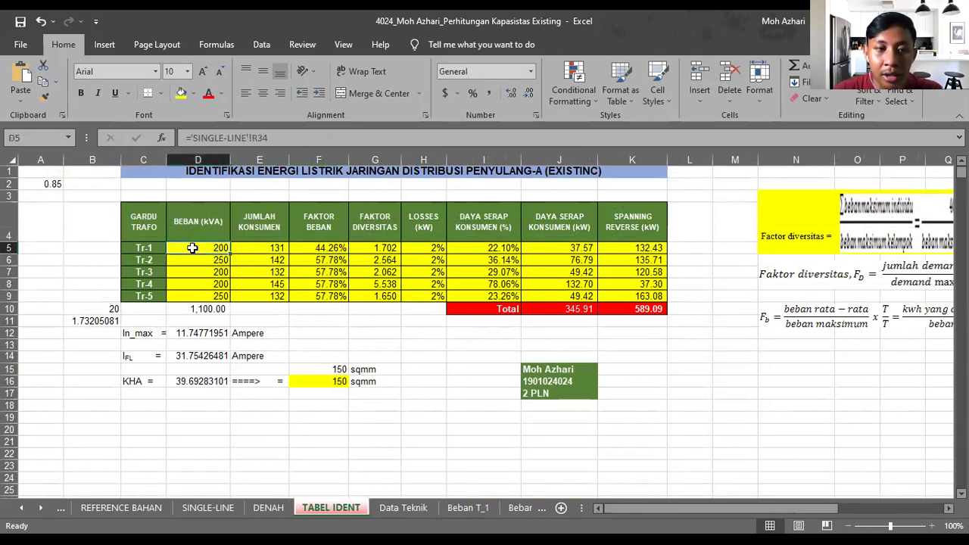
pyautogui.click(192, 261)
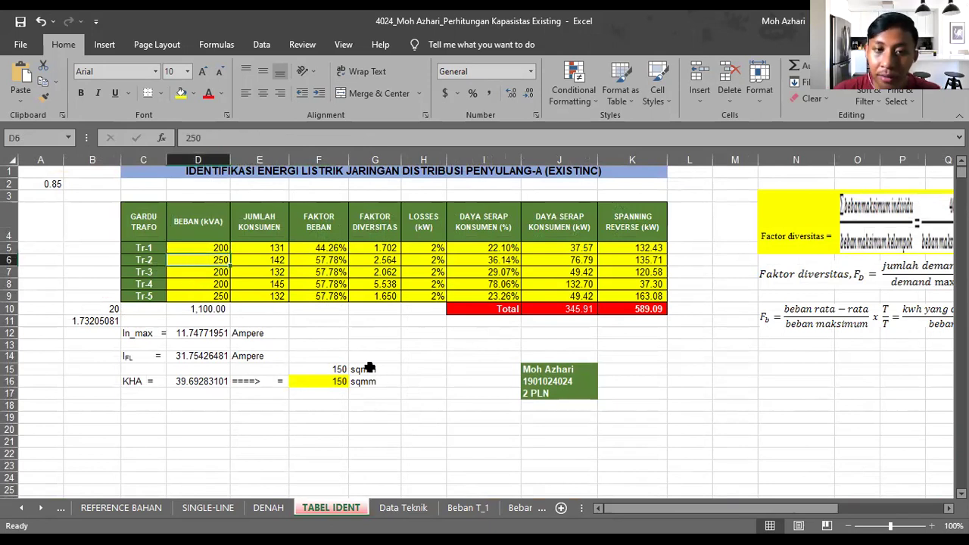
pyautogui.click(284, 322)
# Check the Jumlah Konsumen cell references for each transformer from Tr-1 to Tr-5.
pyautogui.click(275, 252)
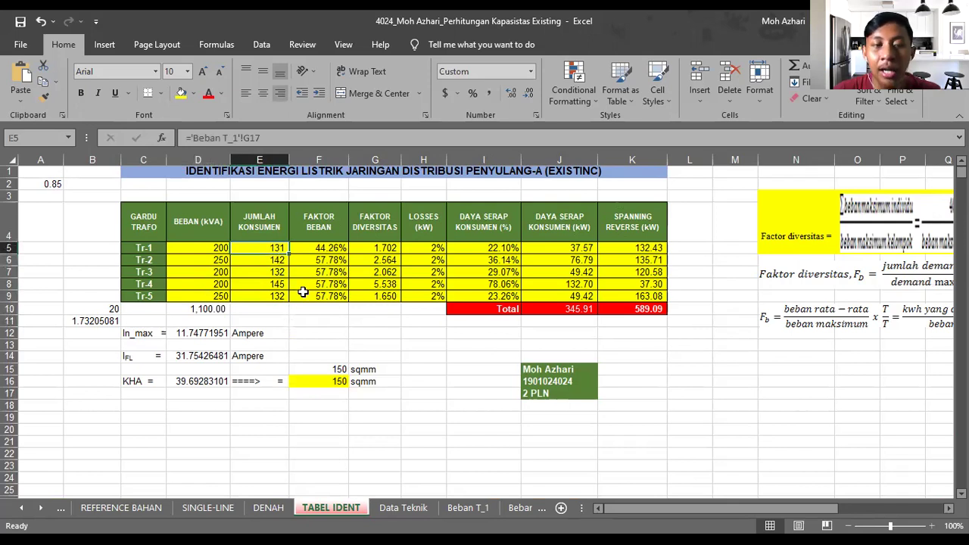
pyautogui.click(257, 262)
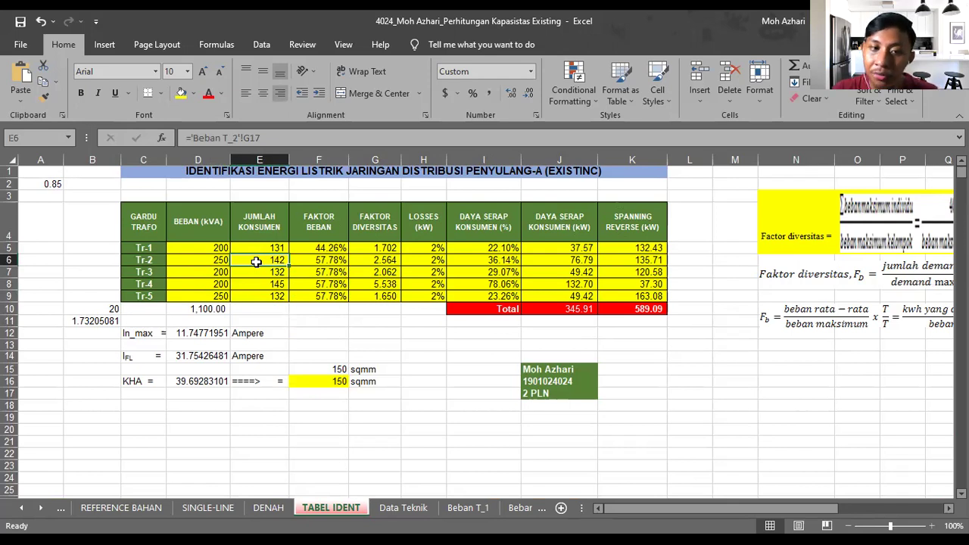
pyautogui.press('Down')
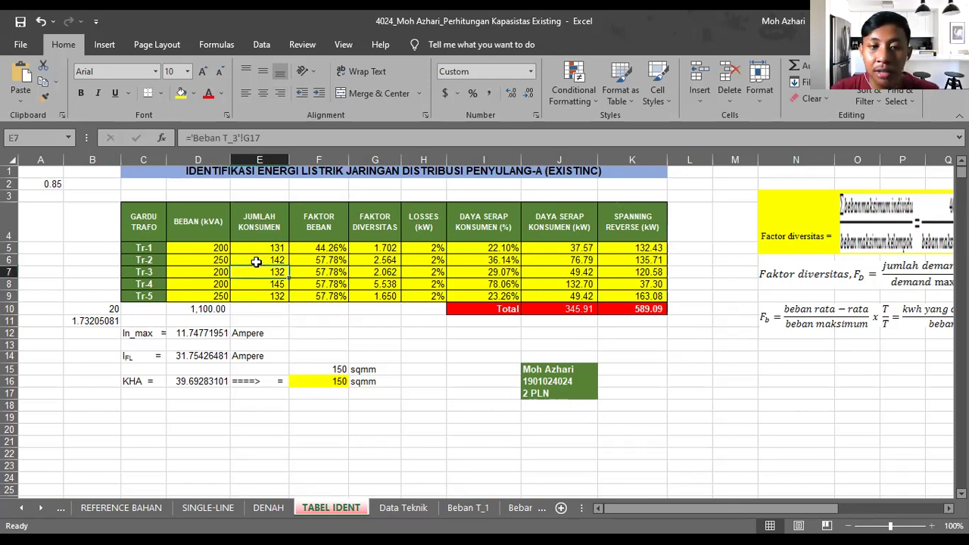
pyautogui.press('Down')
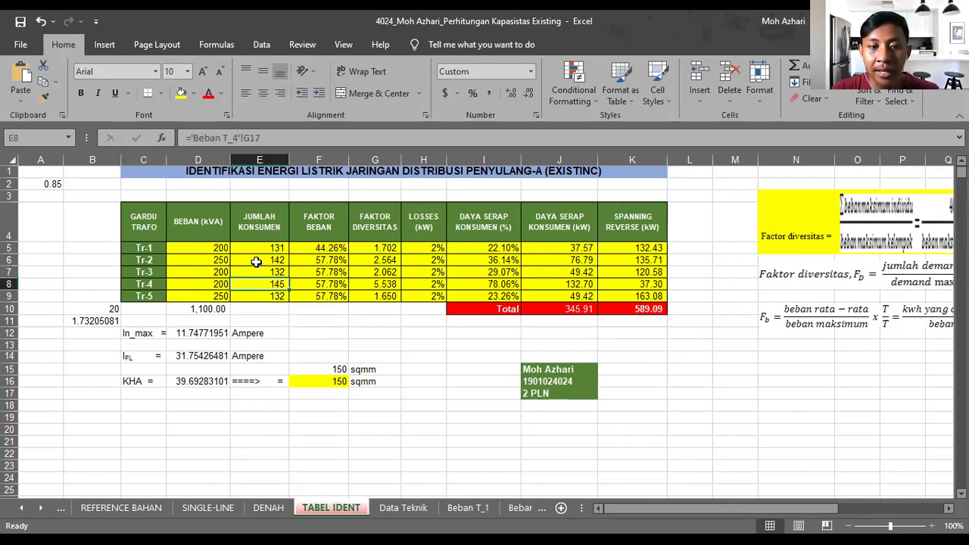
pyautogui.press('Down')
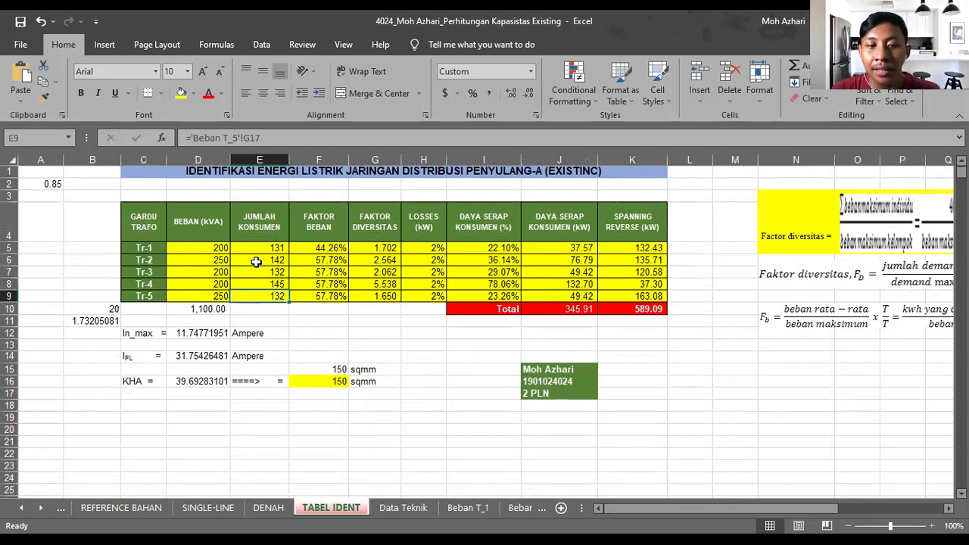
# Inspect the Faktor Beban formula for Tr-1 without changing it.
pyautogui.click(322, 338)
pyautogui.click(326, 245)
pyautogui.click(315, 141)
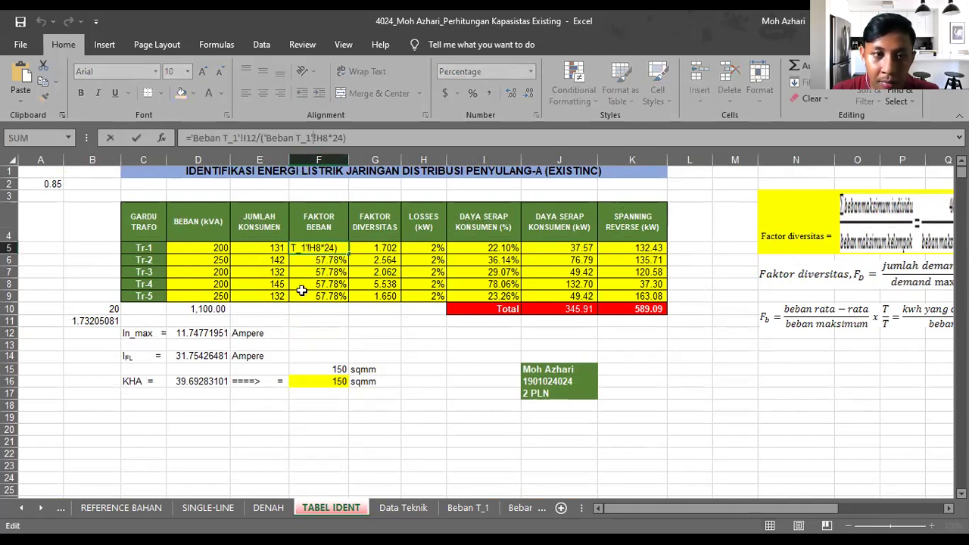
pyautogui.press('Escape')
# Open the Beban T_1 sheet and review the Jumlah Konsumen entry plus the Lama and Persentase values for 24.00–08.00.
pyautogui.click(469, 508)
pyautogui.click(488, 399)
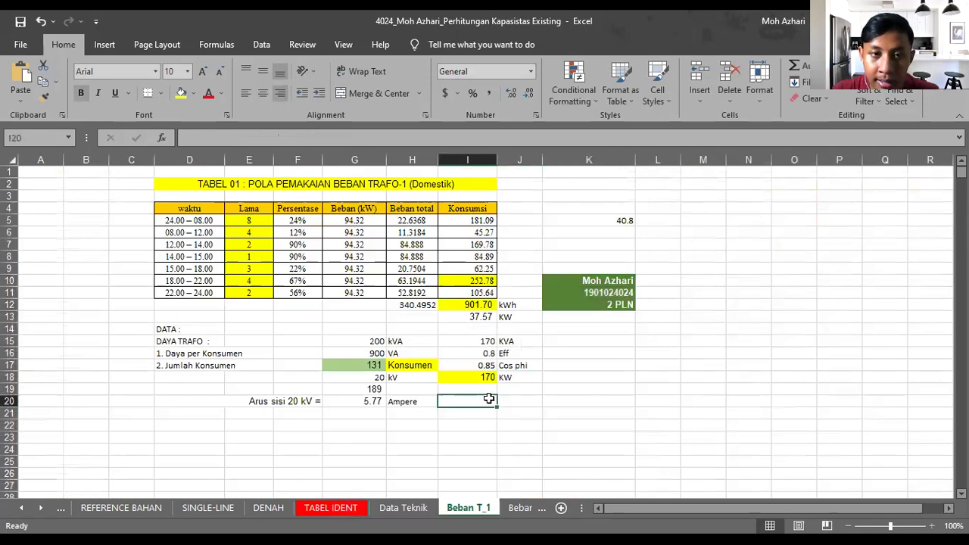
pyautogui.click(366, 363)
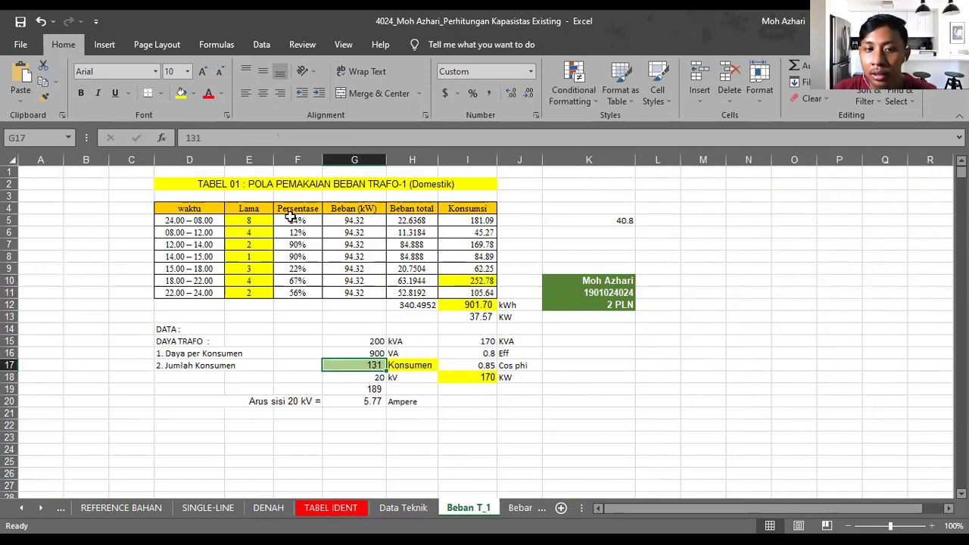
pyautogui.click(246, 222)
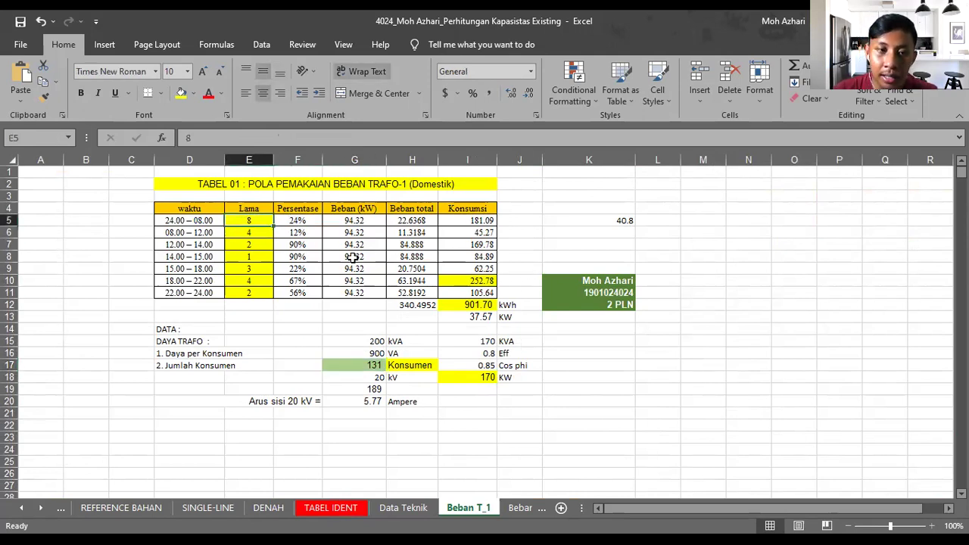
pyautogui.click(278, 220)
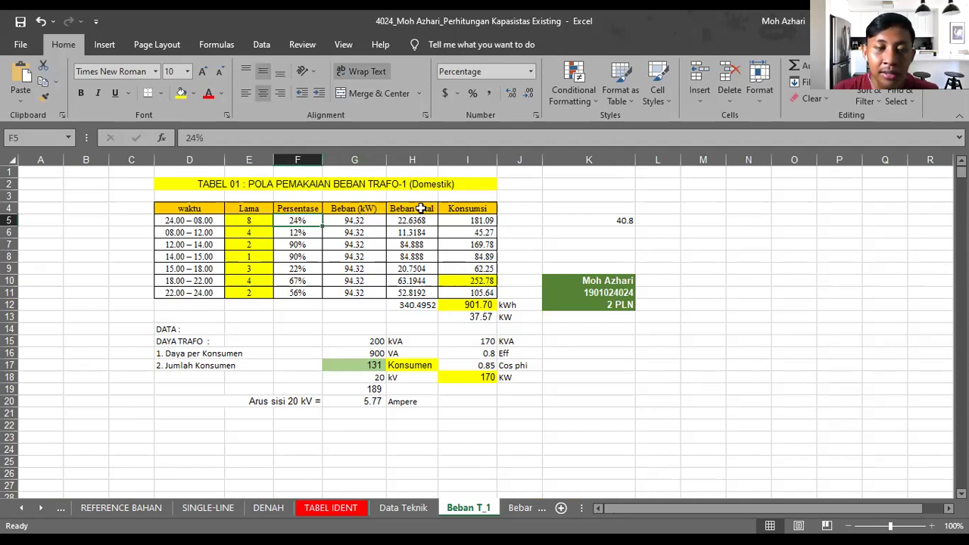
# Inspect the Beban (kW) and Beban total formulas and their referenced cells in the 24.00–08.00 row.
pyautogui.click(366, 221)
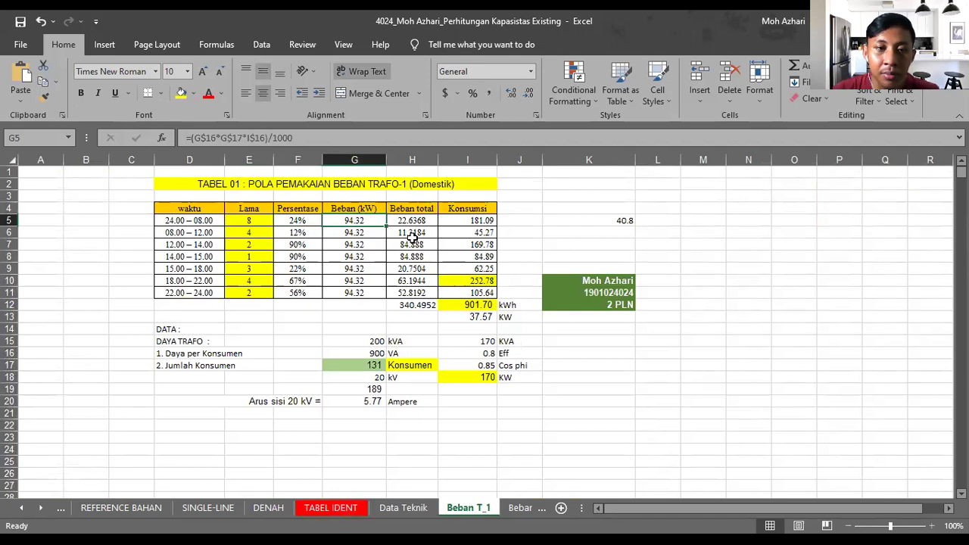
pyautogui.click(335, 137)
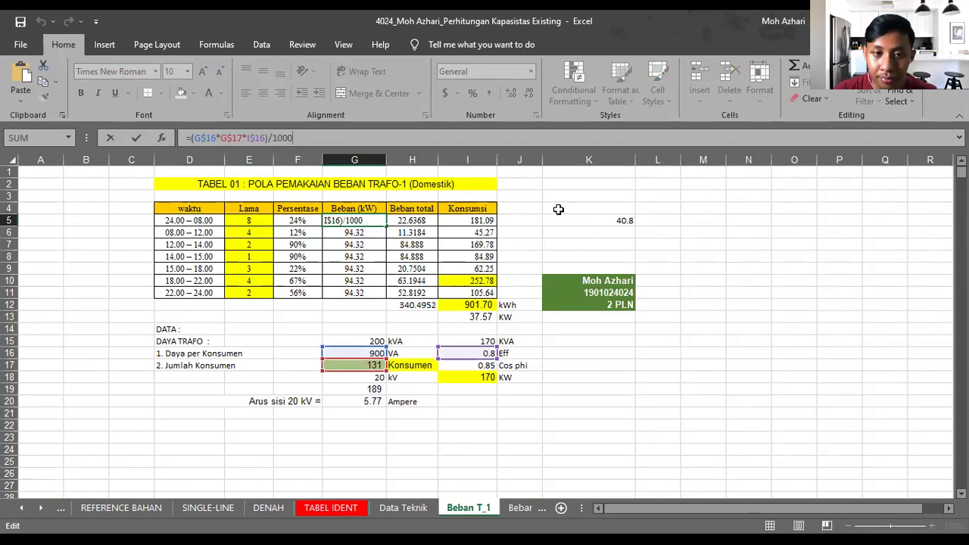
pyautogui.click(558, 209)
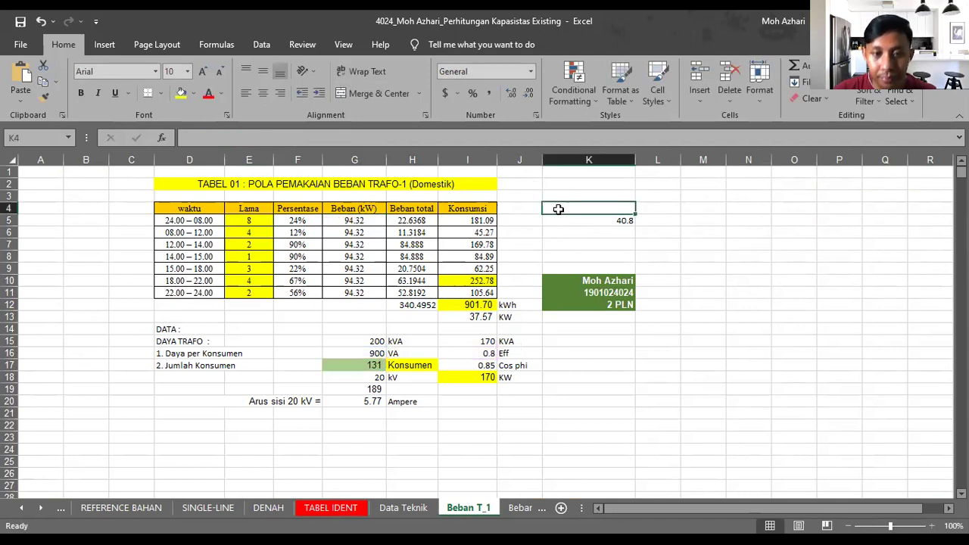
pyautogui.click(411, 220)
pyautogui.click(346, 137)
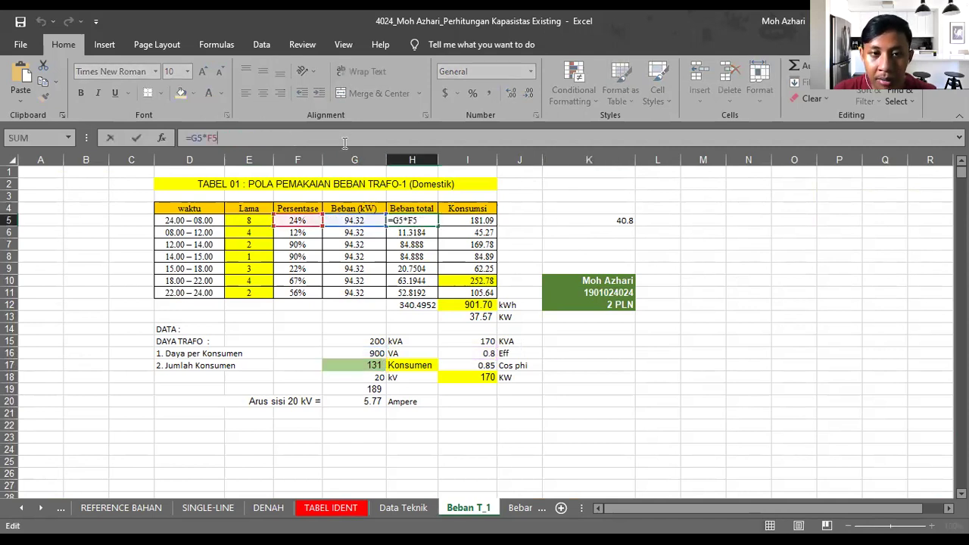
pyautogui.click(568, 195)
pyautogui.click(413, 221)
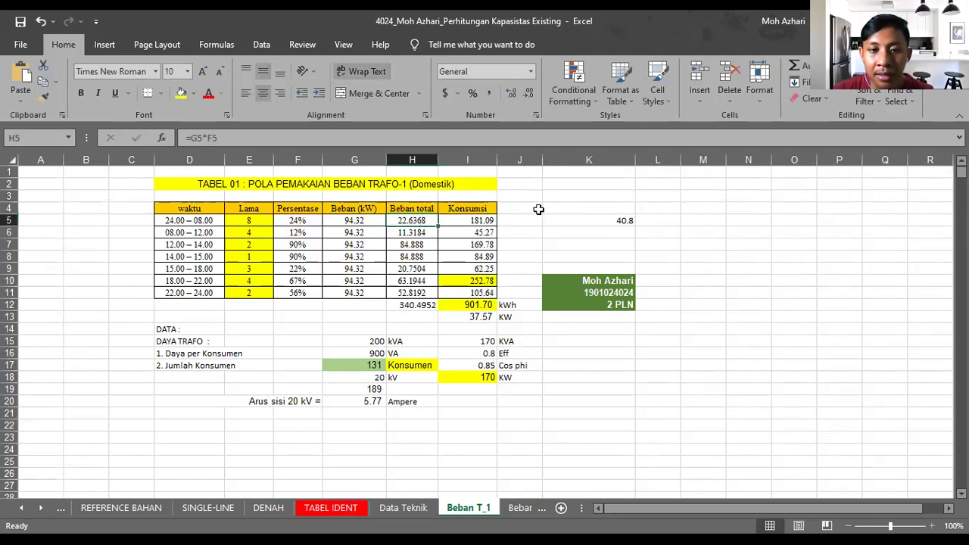
# Inspect the Konsumsi formula in the 24.00–08.00 row and the sum formula beneath the Beban total column.
pyautogui.click(474, 220)
pyautogui.click(399, 140)
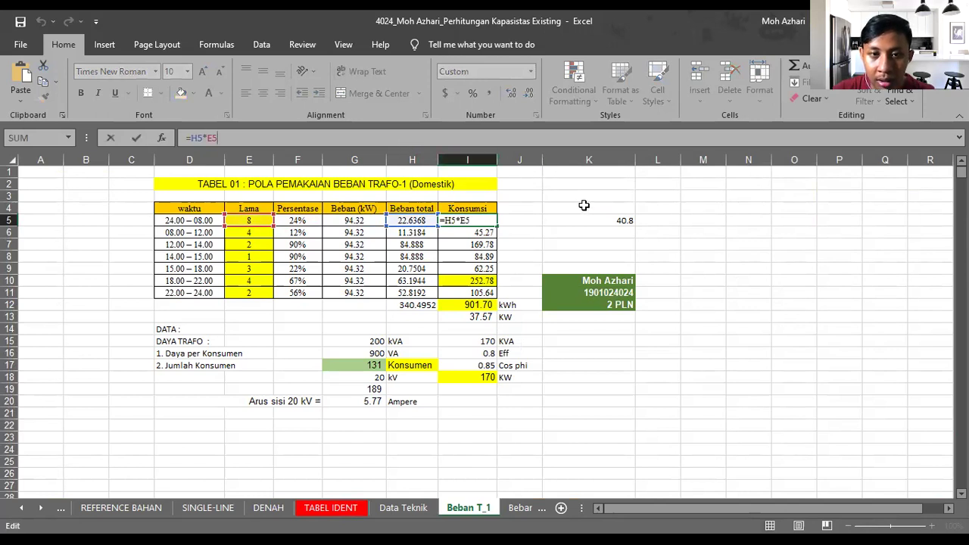
pyautogui.click(581, 208)
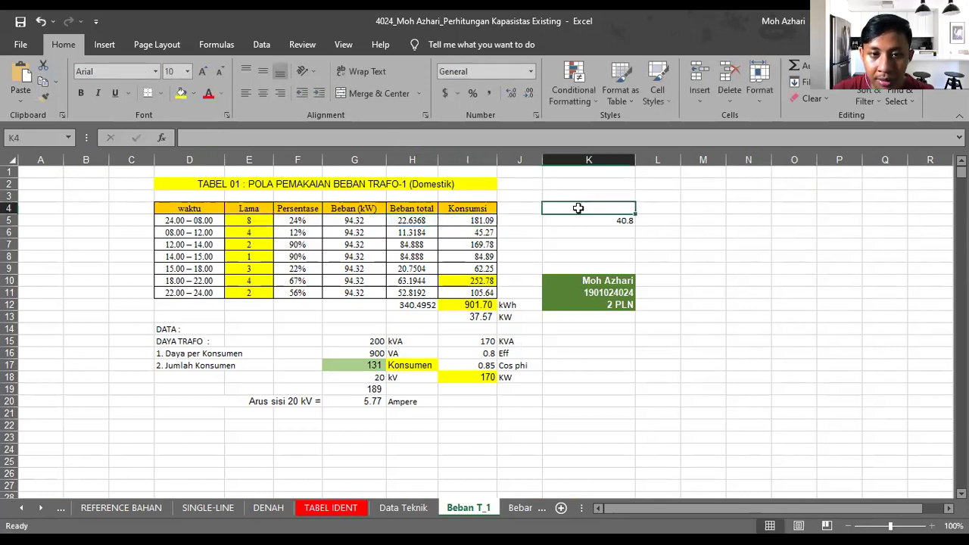
pyautogui.click(483, 219)
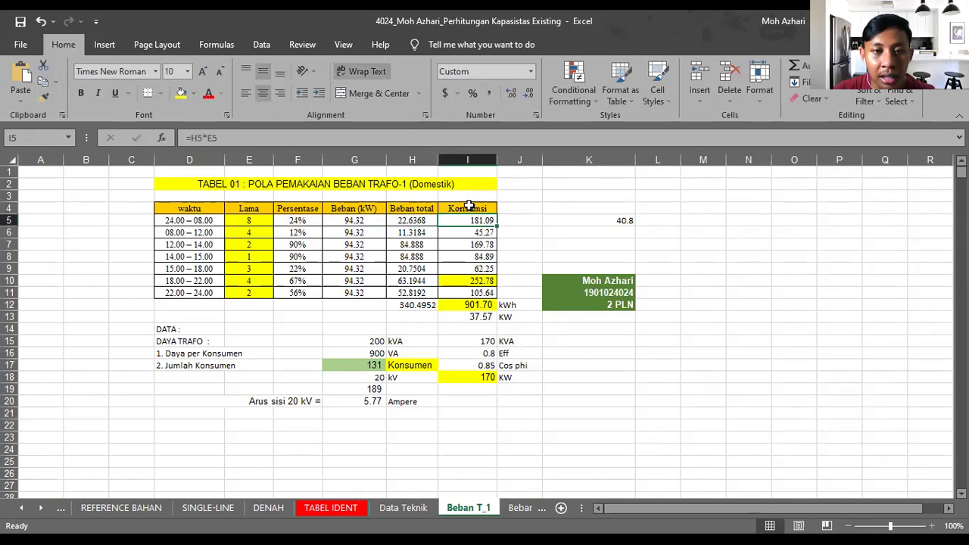
pyautogui.click(404, 142)
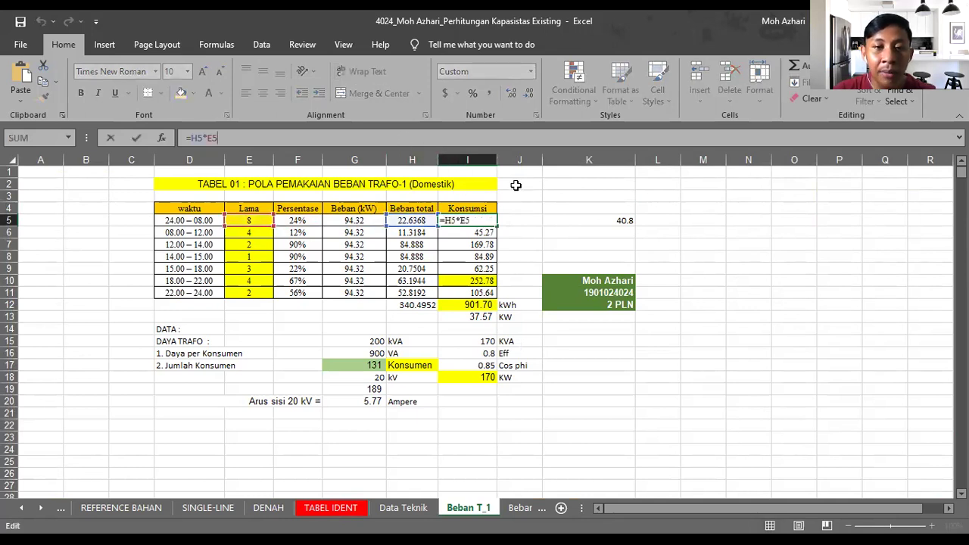
pyautogui.click(552, 210)
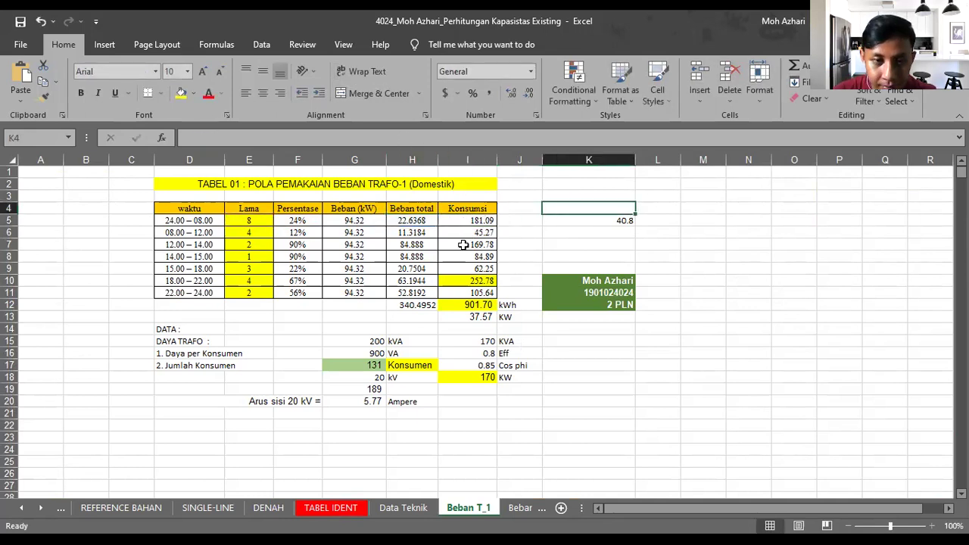
pyautogui.click(429, 305)
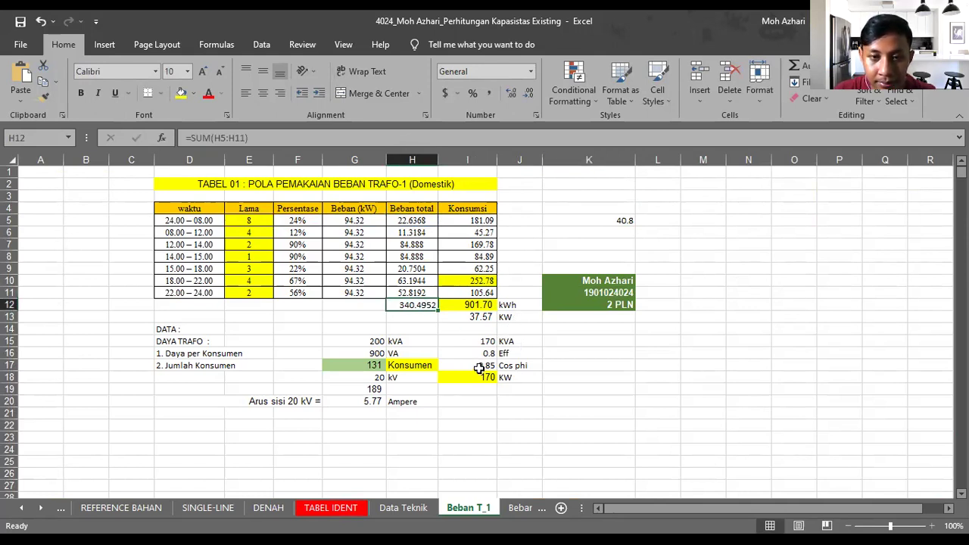
# Look through the sheets from Beban T_2 to DATA FCO and return to TABEL IDENT.
pyautogui.click(513, 512)
pyautogui.click(507, 513)
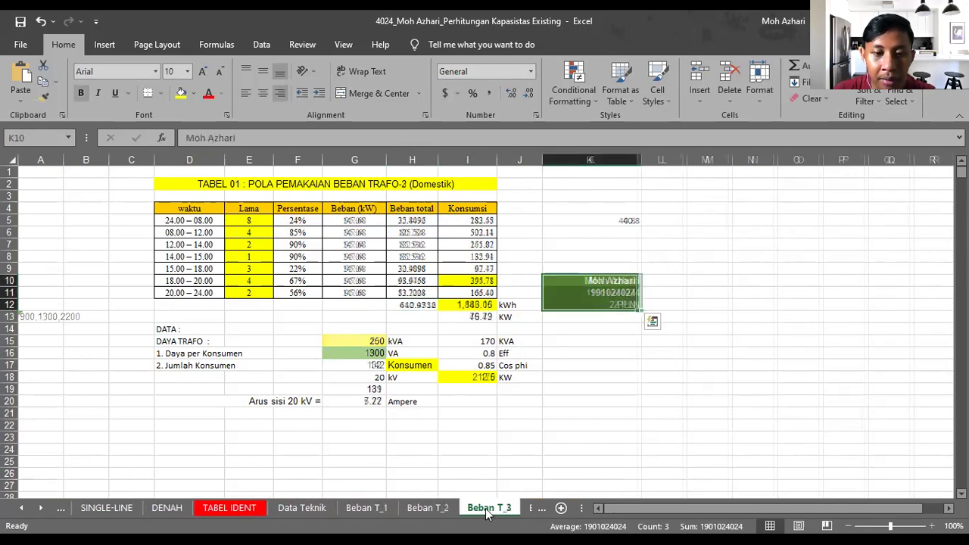
pyautogui.click(535, 512)
pyautogui.click(535, 512)
pyautogui.click(534, 512)
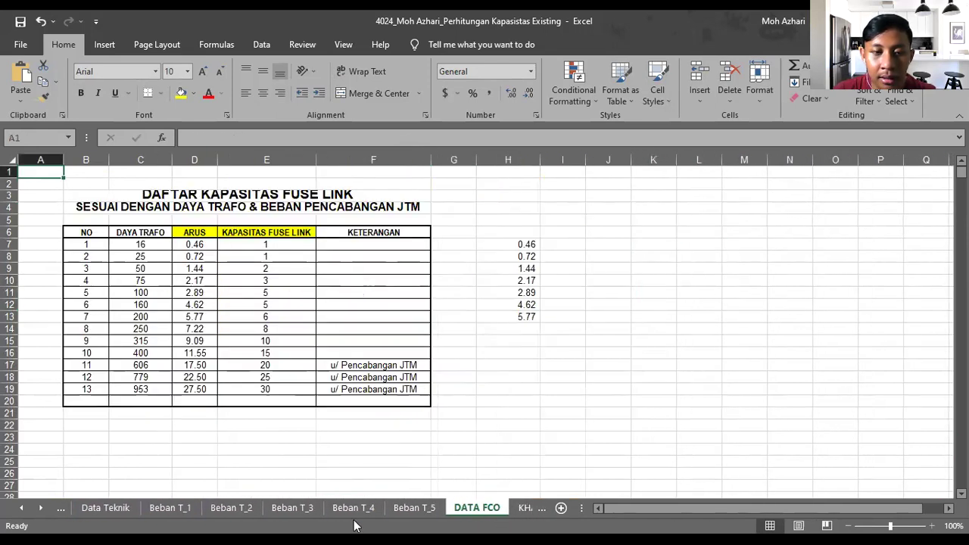
pyautogui.click(112, 510)
pyautogui.click(60, 509)
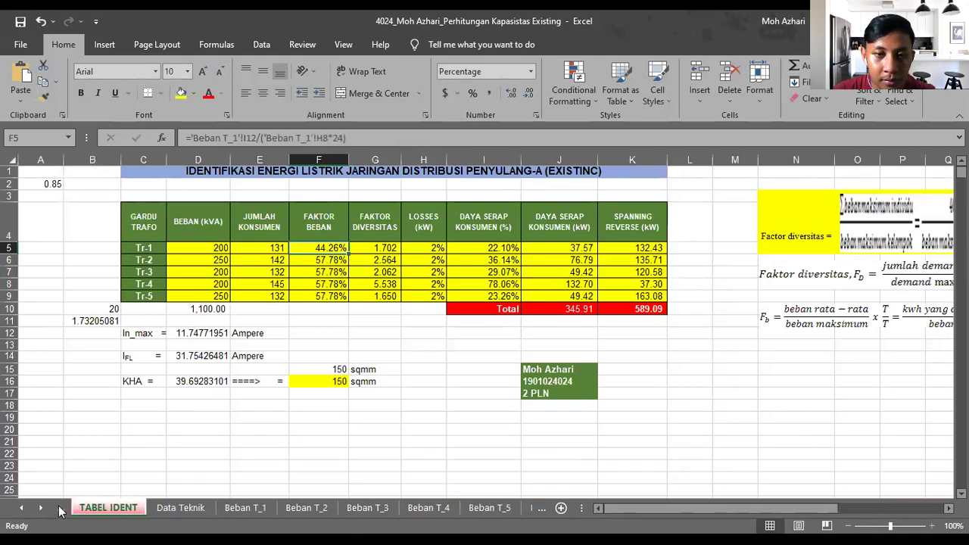
# Inspect the Tr-1 Losses and Faktor Diversitas cells and the Daya Serap Konsumen formulas for Tr-1, Tr-5 and Tr-2.
pyautogui.click(426, 249)
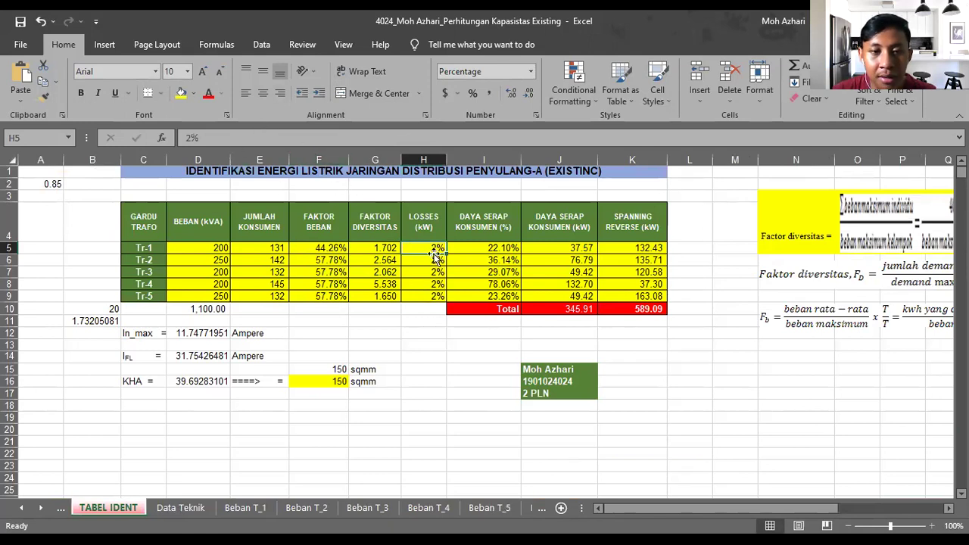
pyautogui.click(375, 252)
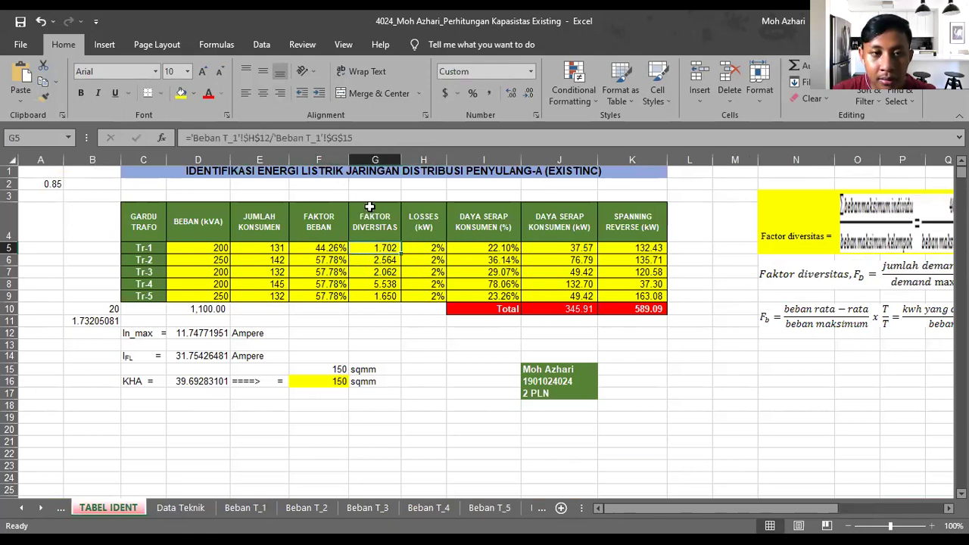
pyautogui.click(496, 248)
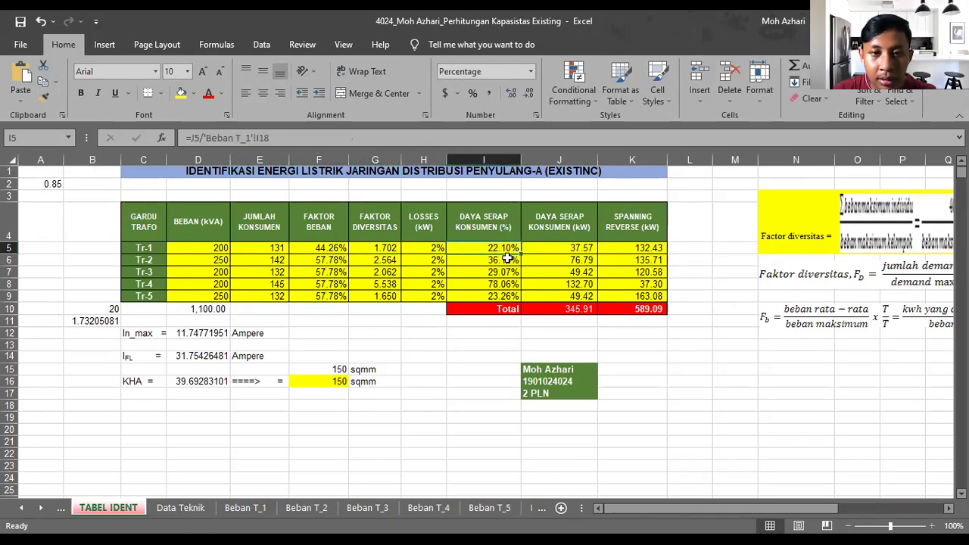
pyautogui.click(495, 296)
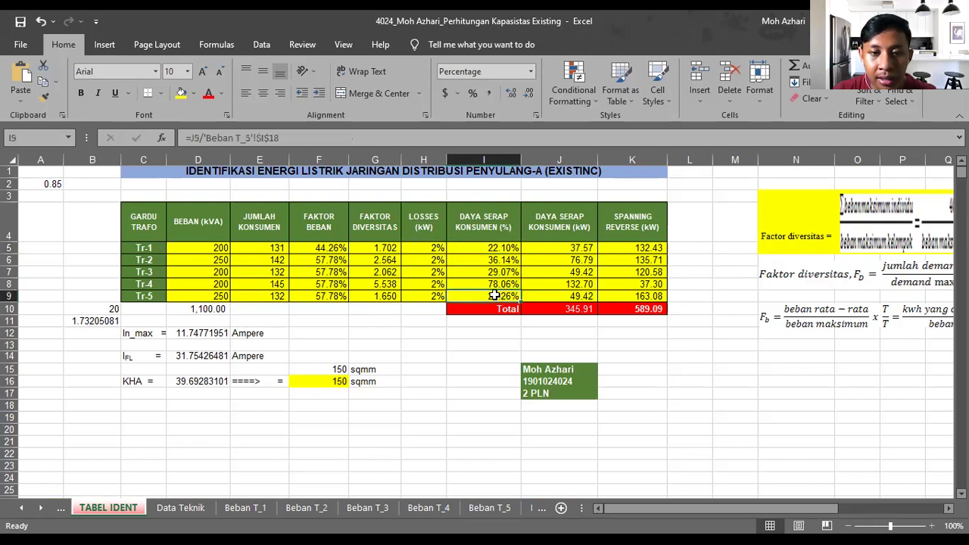
pyautogui.click(267, 139)
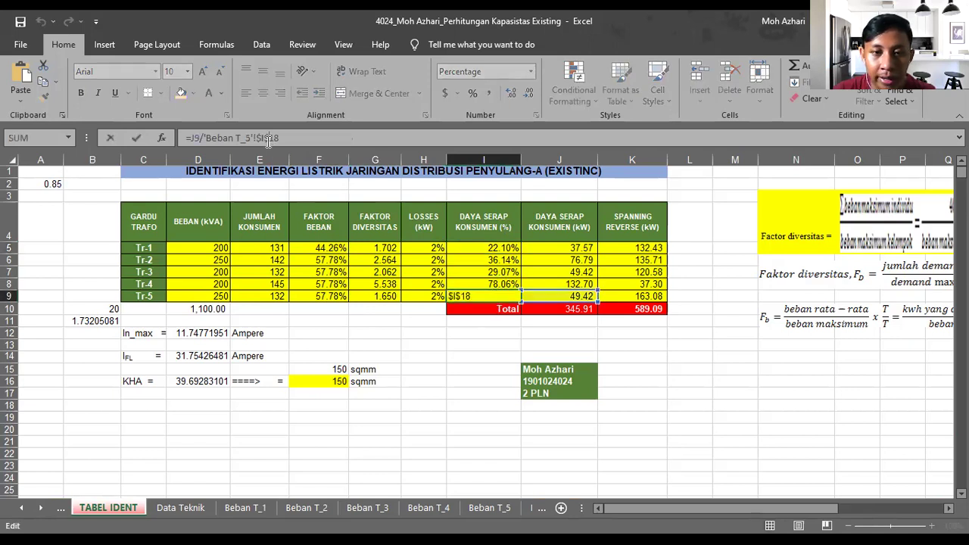
pyautogui.click(559, 265)
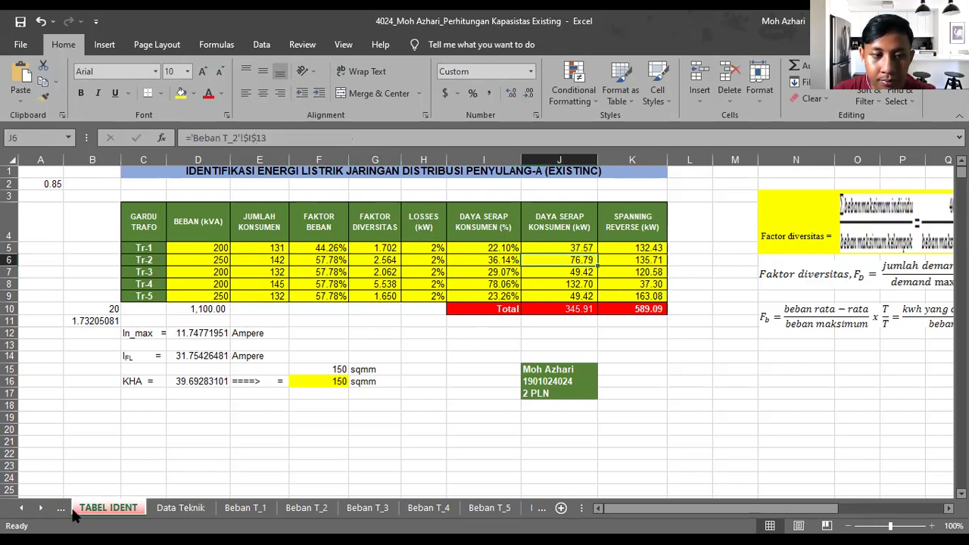
# Review the TM construction material lists and the Gtr1–Gtr5 summary on the REFERENCE BAHAN sheet, and return to TABEL IDENT.
pyautogui.click(22, 509)
pyautogui.click(22, 509)
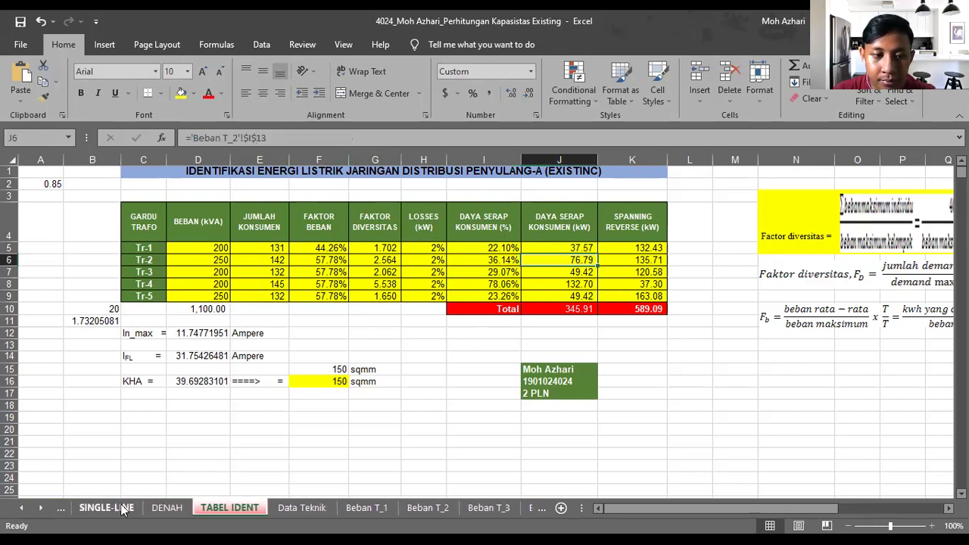
pyautogui.click(22, 509)
pyautogui.click(22, 509)
pyautogui.click(162, 508)
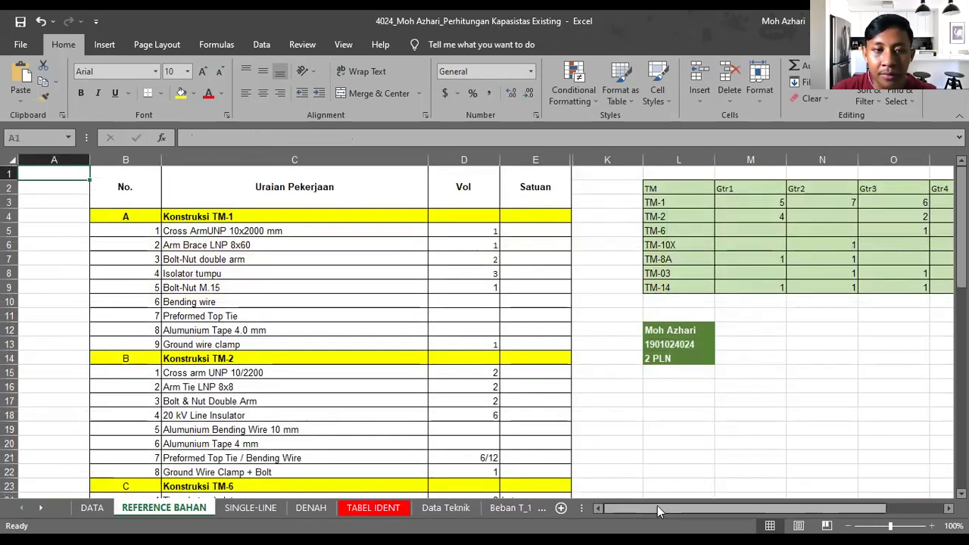
pyautogui.scroll(-2, 647, 462)
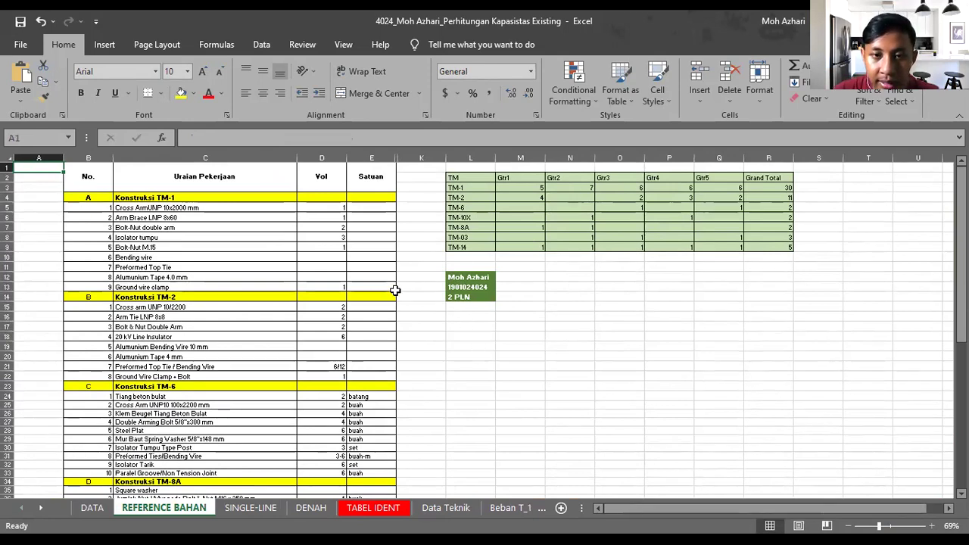
pyautogui.scroll(-9, 331, 207)
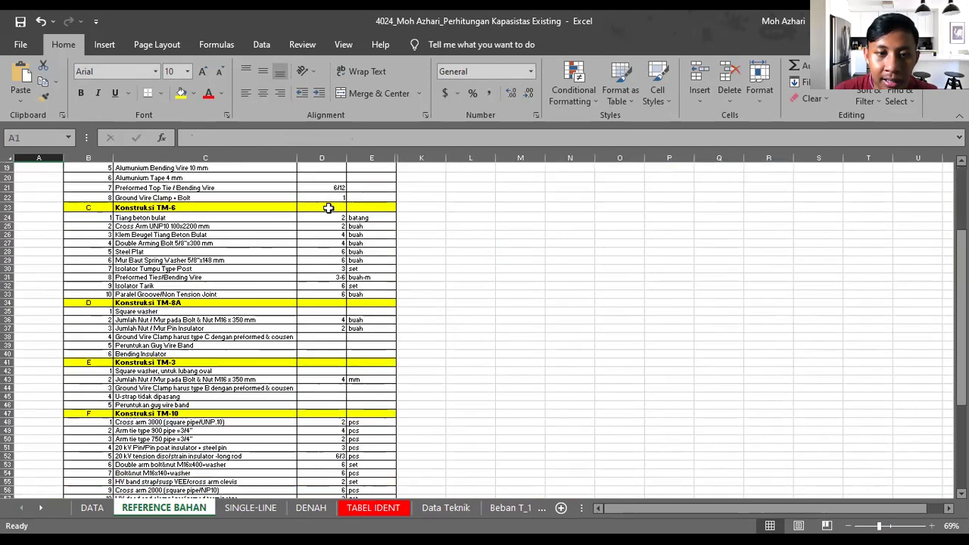
pyautogui.scroll(-7, 331, 243)
pyautogui.scroll(16, 333, 242)
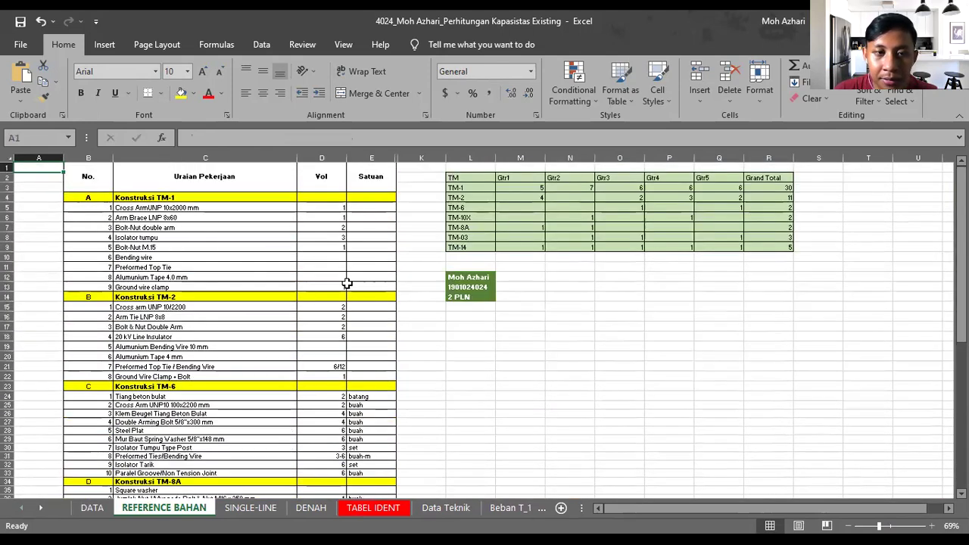
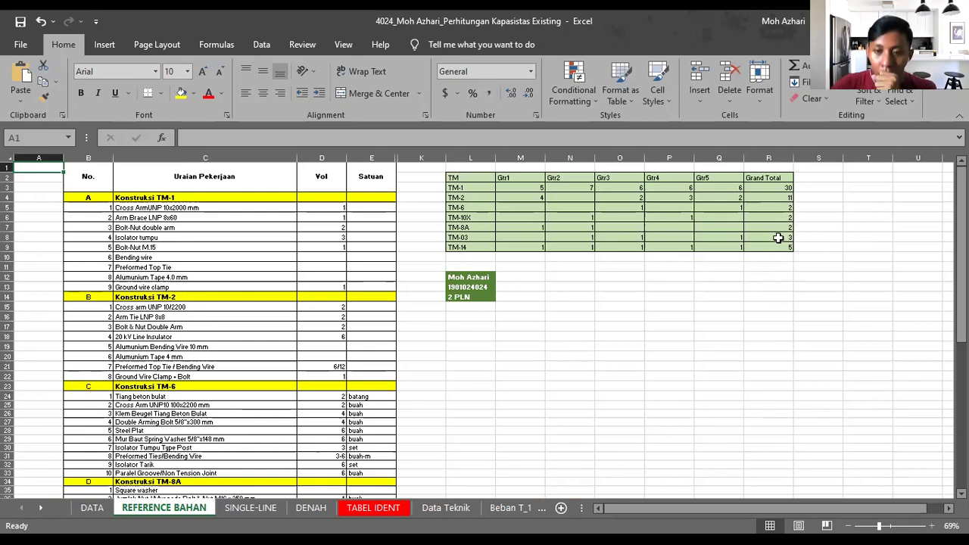
pyautogui.scroll(-2, 457, 318)
pyautogui.scroll(2, 473, 340)
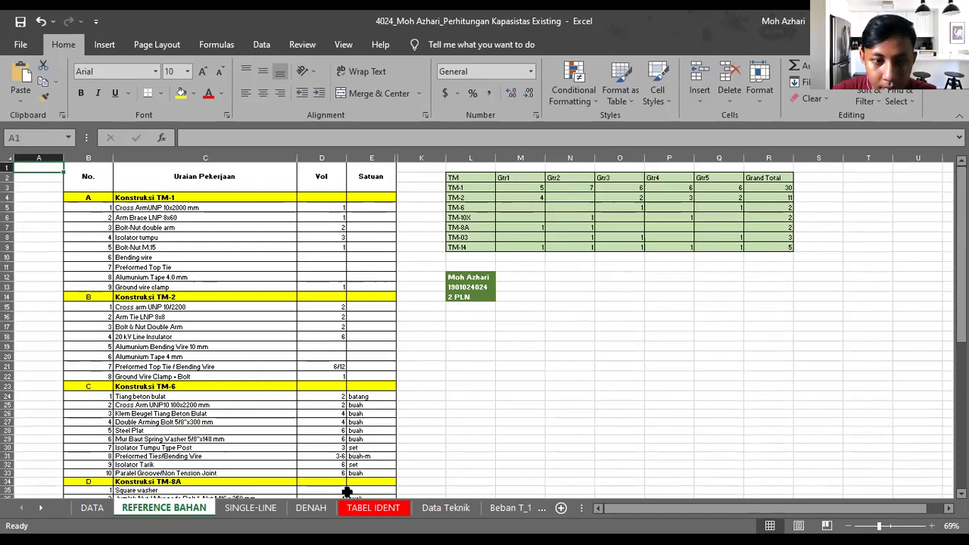
pyautogui.click(360, 513)
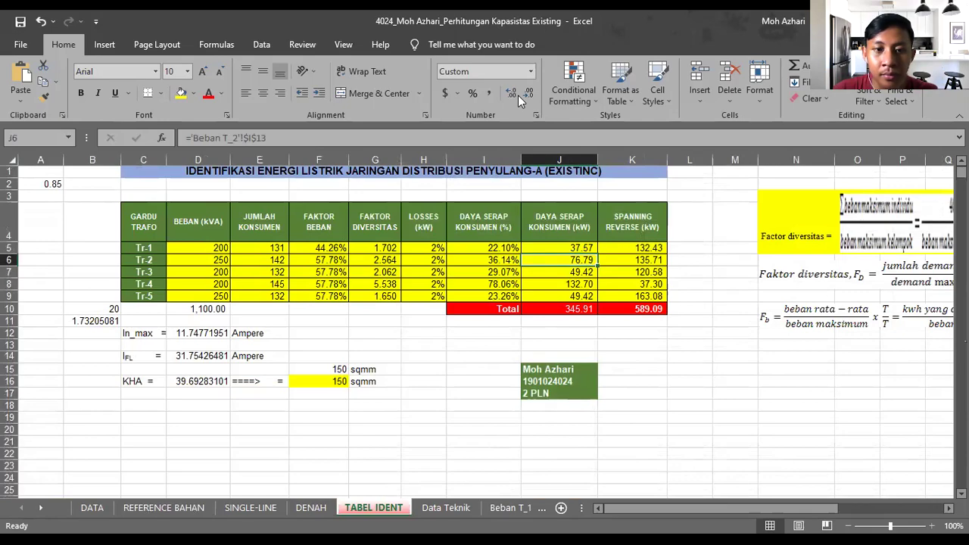
# Switch to the presentation, advance to the Menghitung Konsumsi Energi slide, and switch to the energy consumption workbook in Excel.
pyautogui.hotkey('alt', 'Tab')
pyautogui.press('Right')
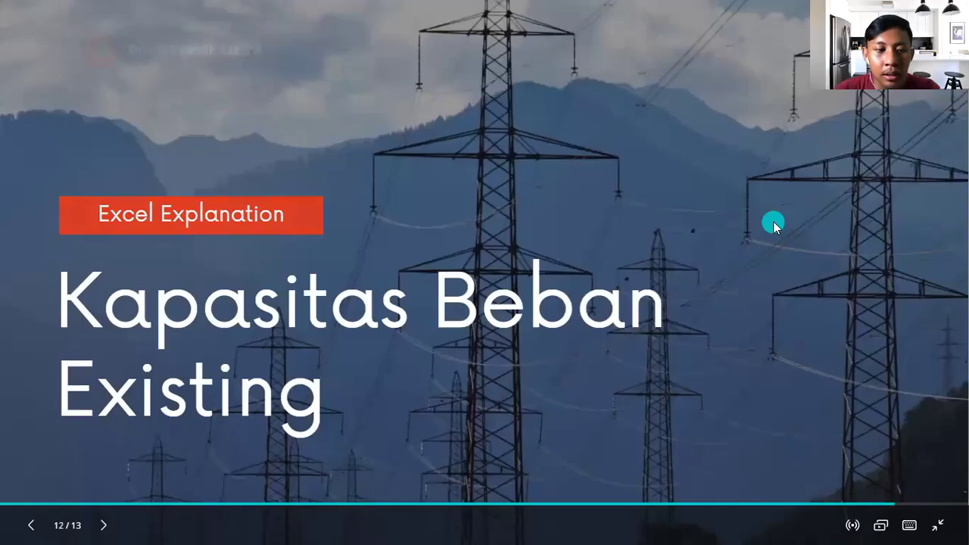
pyautogui.press('Right')
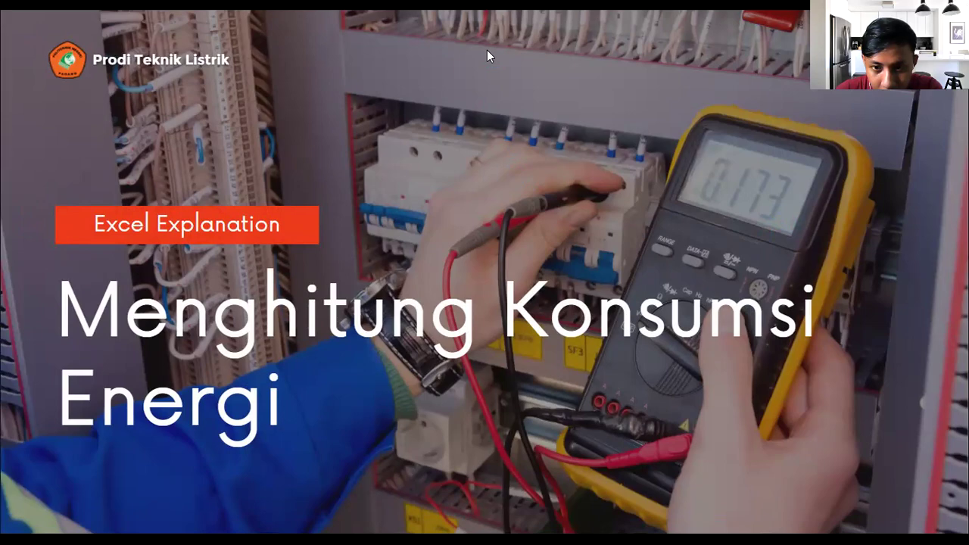
pyautogui.hotkey('alt', 'Tab')
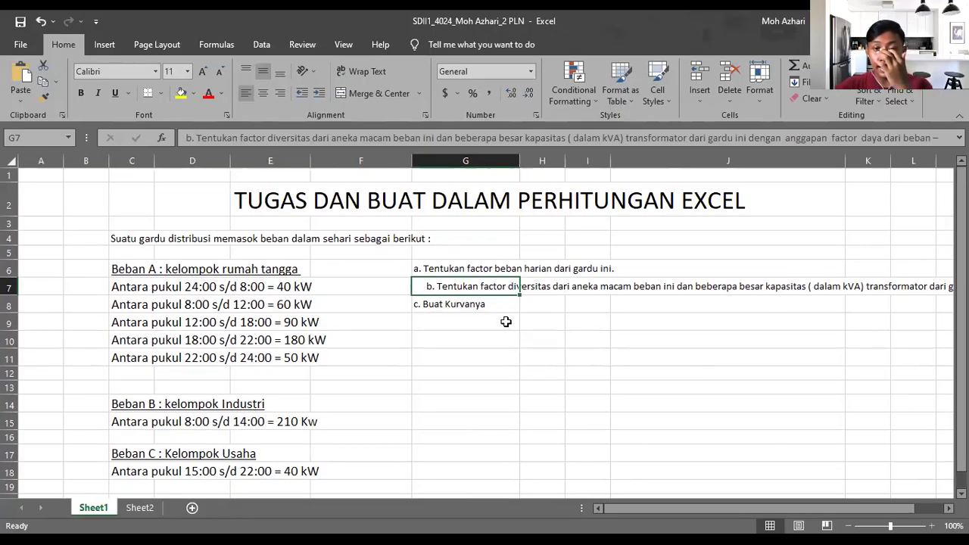
# Review the hourly loads of groups A, B and C and the three task questions on Sheet1.
pyautogui.scroll(-1, 514, 334)
pyautogui.scroll(1, 476, 294)
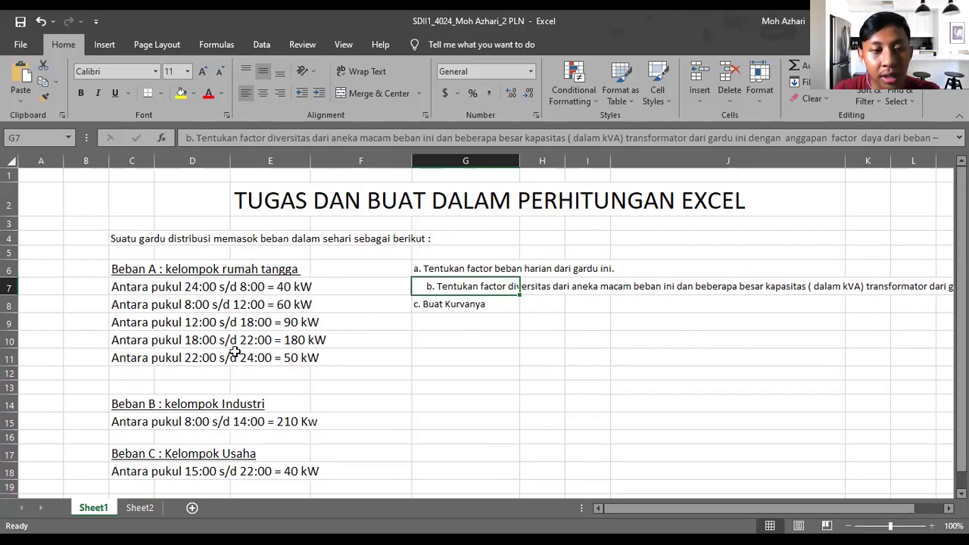
pyautogui.scroll(-1, 281, 360)
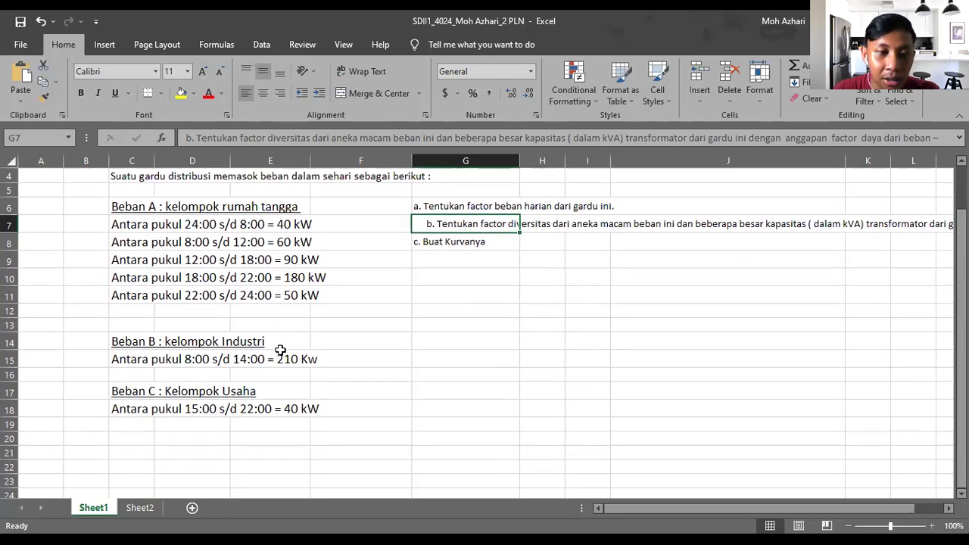
pyautogui.scroll(1, 282, 358)
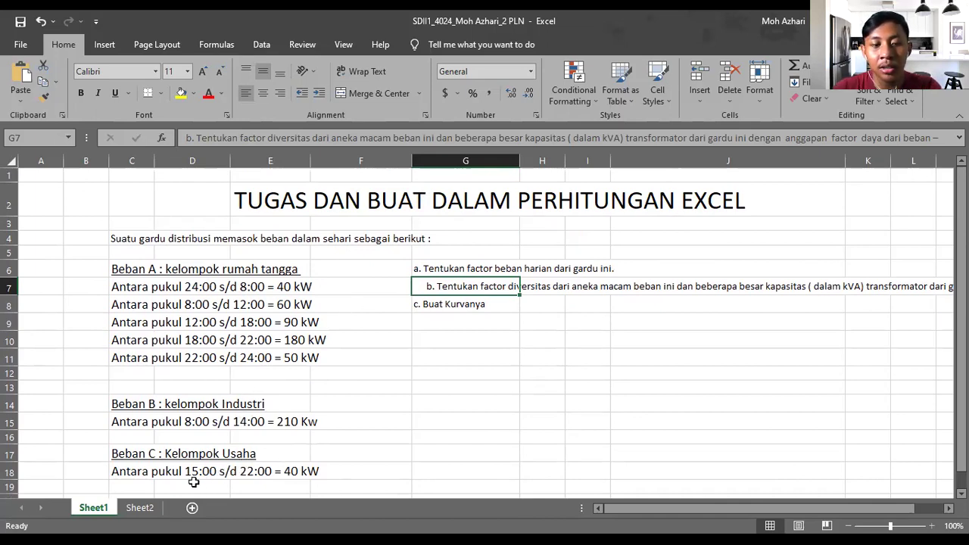
pyautogui.click(491, 336)
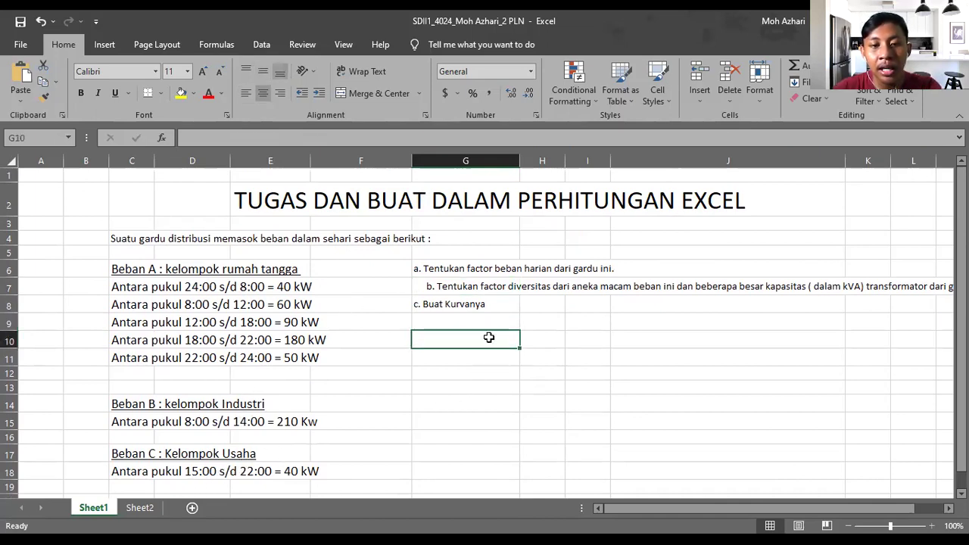
pyautogui.click(387, 283)
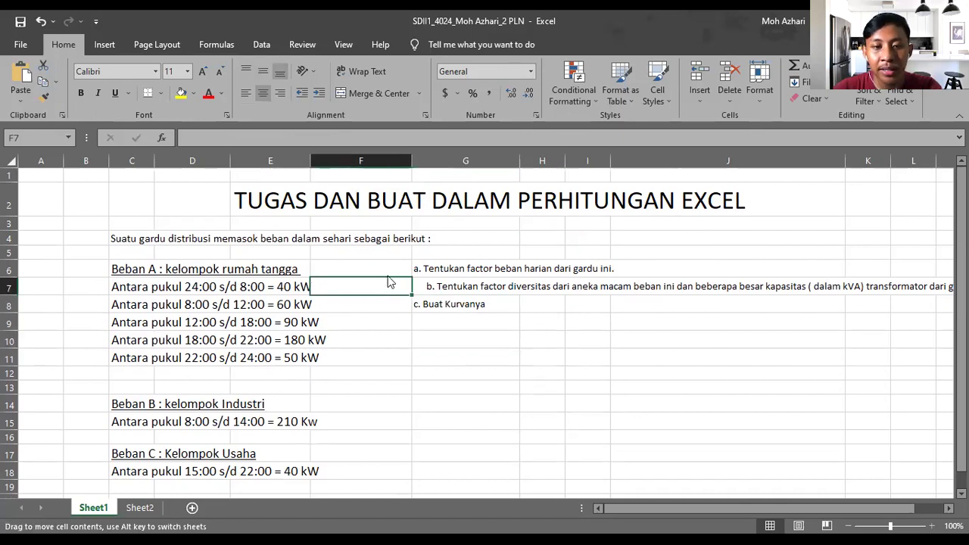
pyautogui.click(478, 293)
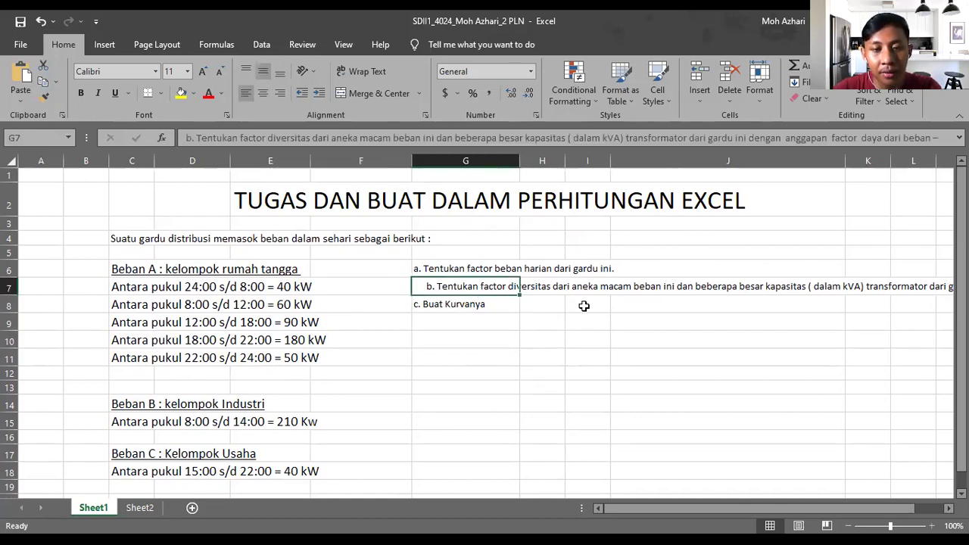
pyautogui.click(439, 303)
# Open Sheet2 and go through the Beban A load of each time range in the distribution table.
pyautogui.click(155, 508)
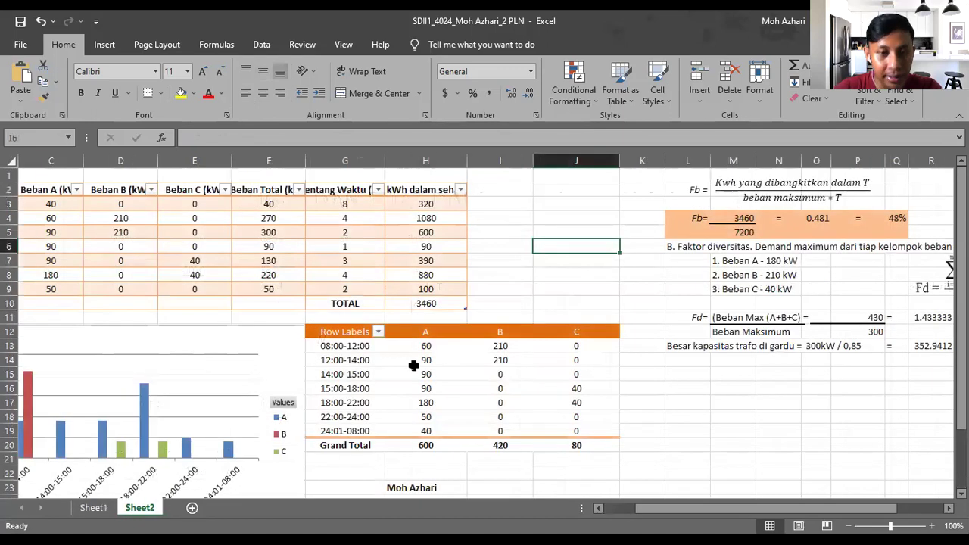
pyautogui.moveTo(638, 509); pyautogui.dragTo(604, 509)
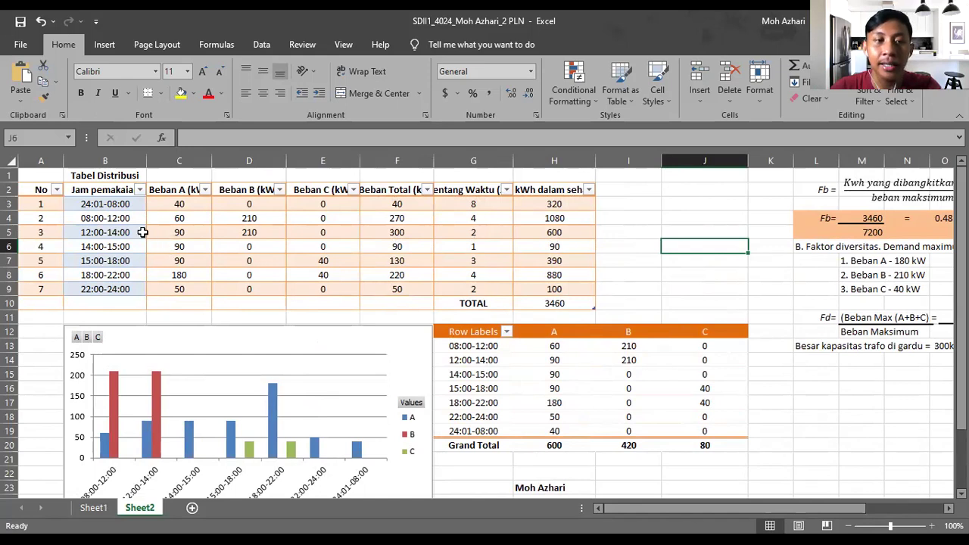
pyautogui.click(106, 206)
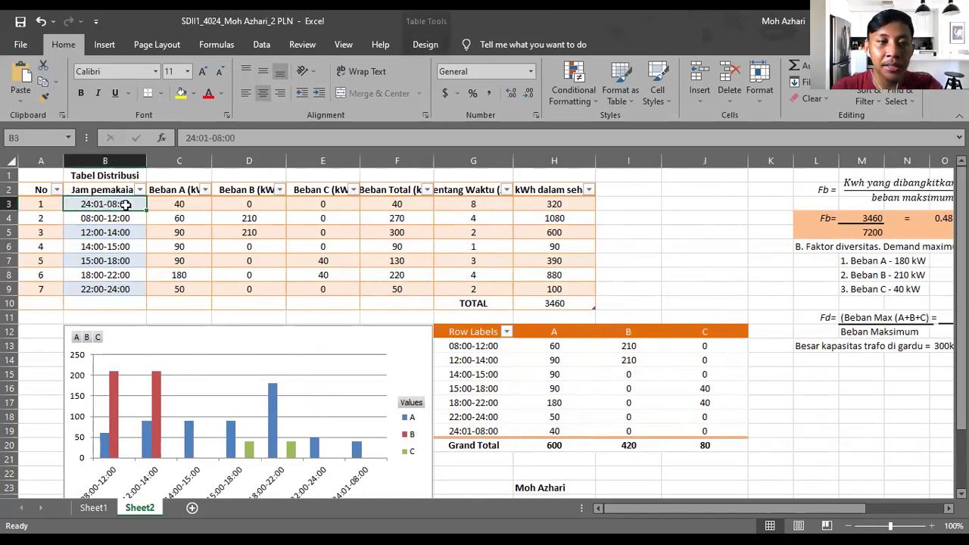
pyautogui.press('Right')
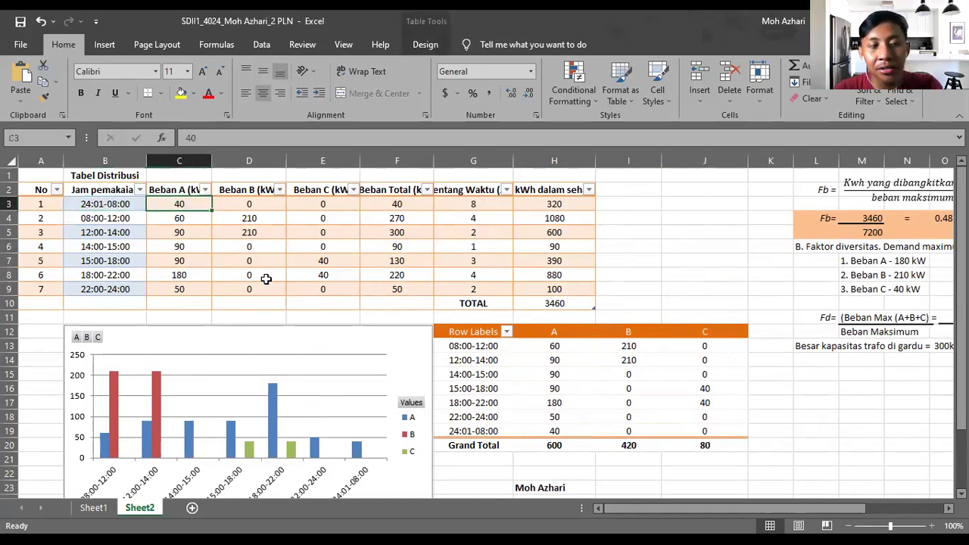
pyautogui.press('Down')
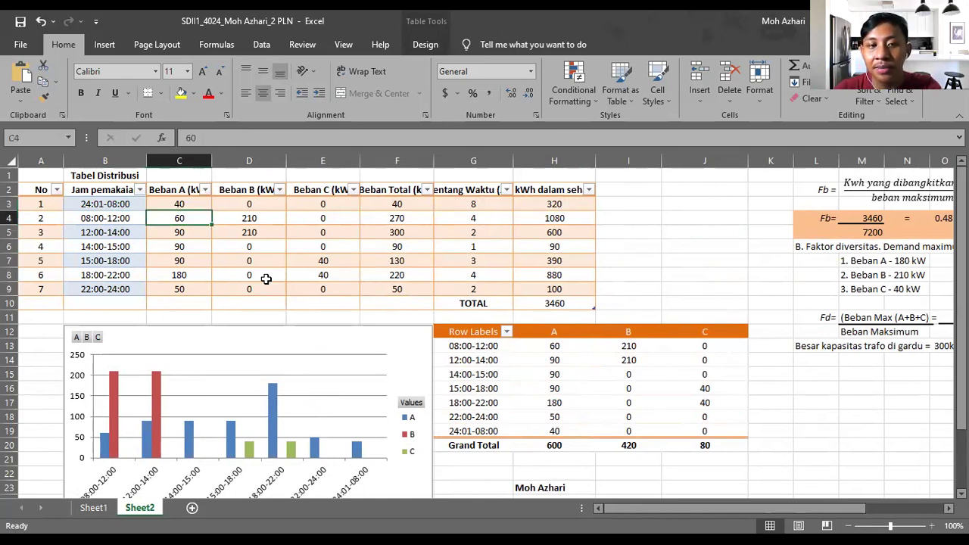
pyautogui.press('Down')
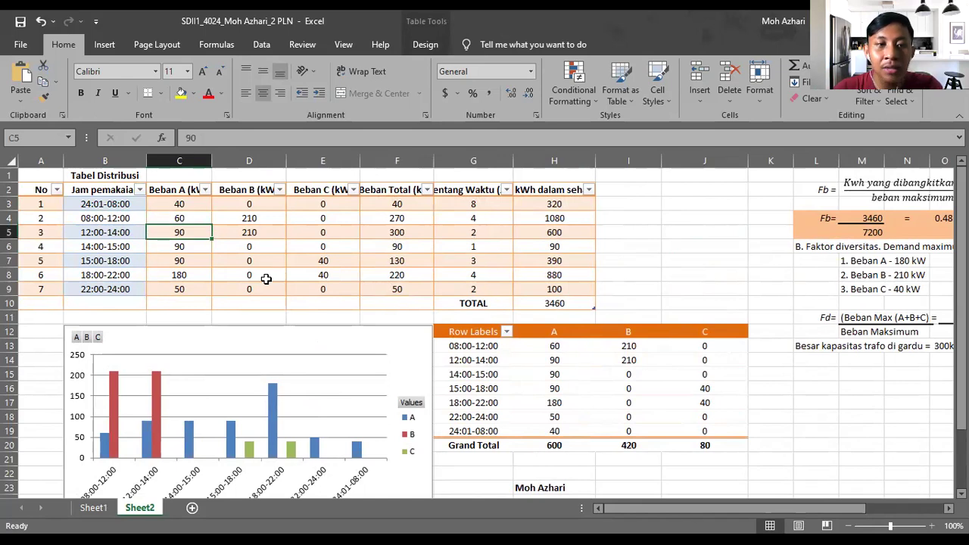
pyautogui.press('Down')
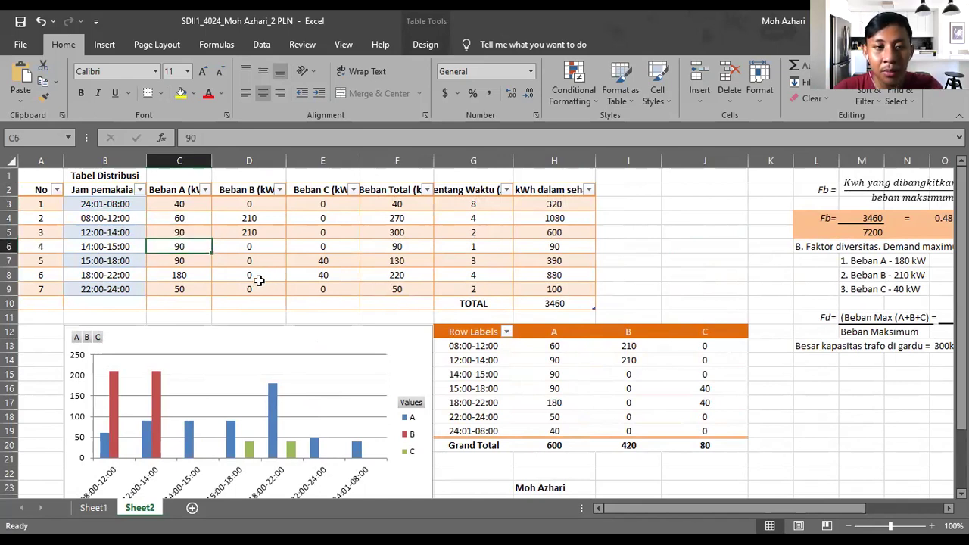
pyautogui.press('Down')
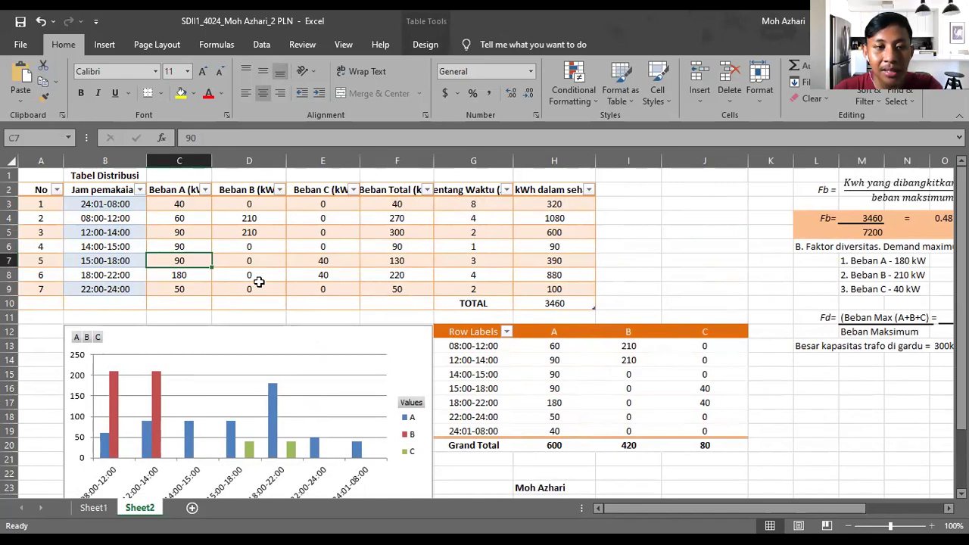
pyautogui.press('Down')
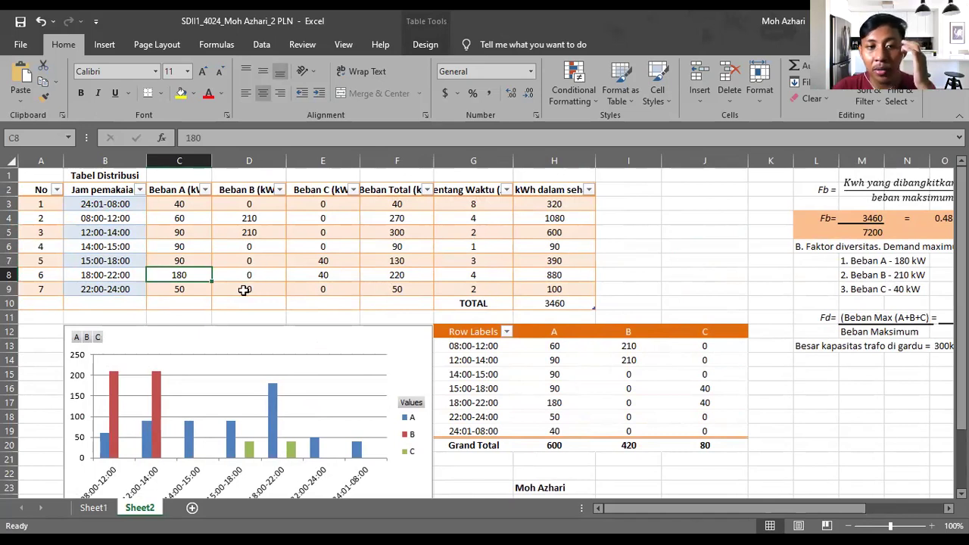
pyautogui.press('Down')
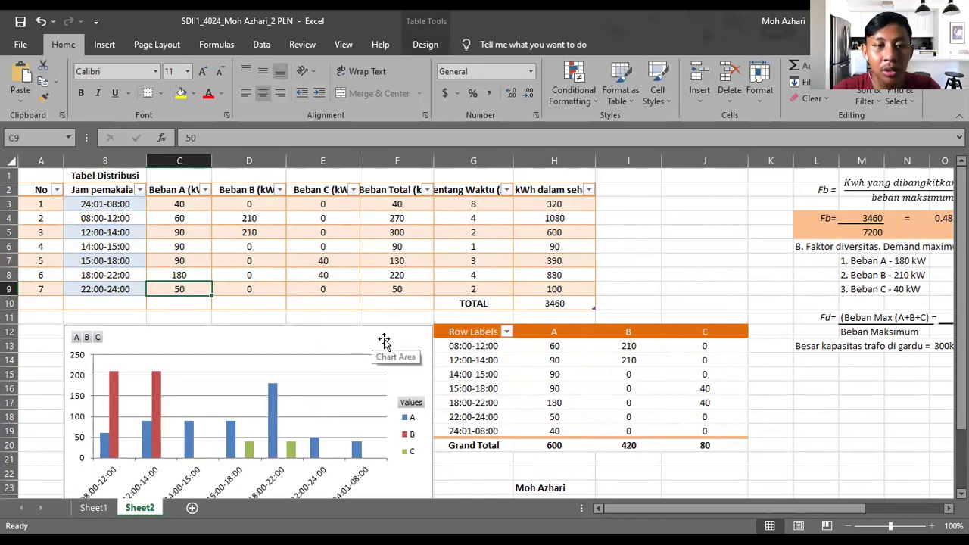
# Go through the Beban B and Beban C loads by time range in the distribution table.
pyautogui.press('Right')
pyautogui.press('Up')
pyautogui.press('Up')
pyautogui.press('Up')
pyautogui.press('Up')
pyautogui.press('Up')
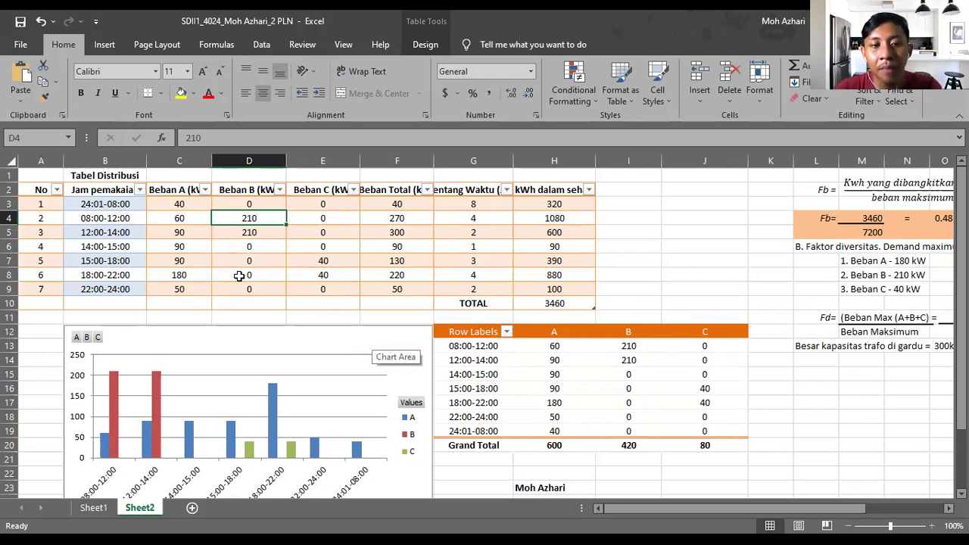
pyautogui.press('Right')
pyautogui.press('Right')
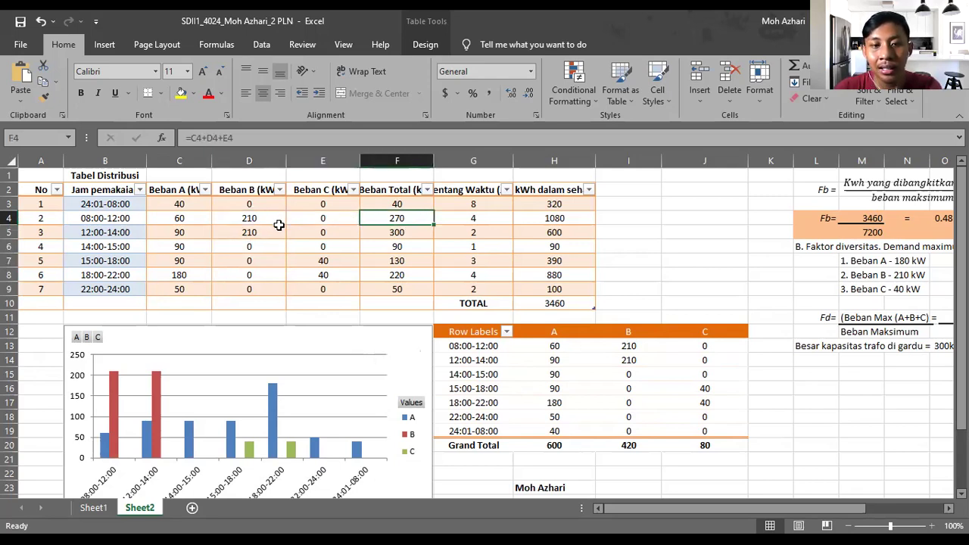
pyautogui.press('Down')
pyautogui.press('Left')
pyautogui.press('Left')
pyautogui.press('Down')
pyautogui.press('Right')
pyautogui.press('Down')
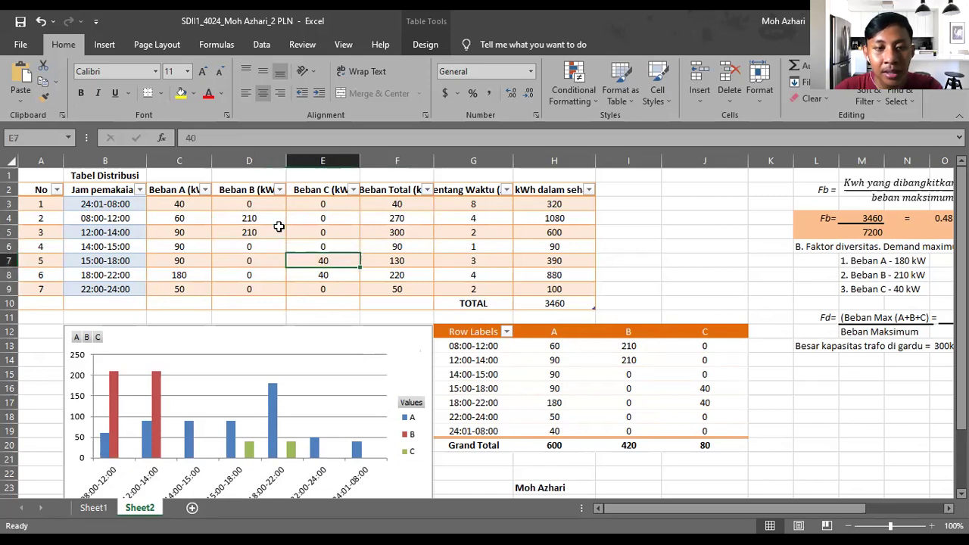
pyautogui.press('Down')
pyautogui.press('Up')
pyautogui.press('Down')
pyautogui.press('Up')
# Inspect the Beban Total formulas for all time ranges in the distribution table.
pyautogui.press('Right')
pyautogui.press('Up')
pyautogui.press('Up')
pyautogui.press('Up')
pyautogui.press('Up')
pyautogui.press('Up')
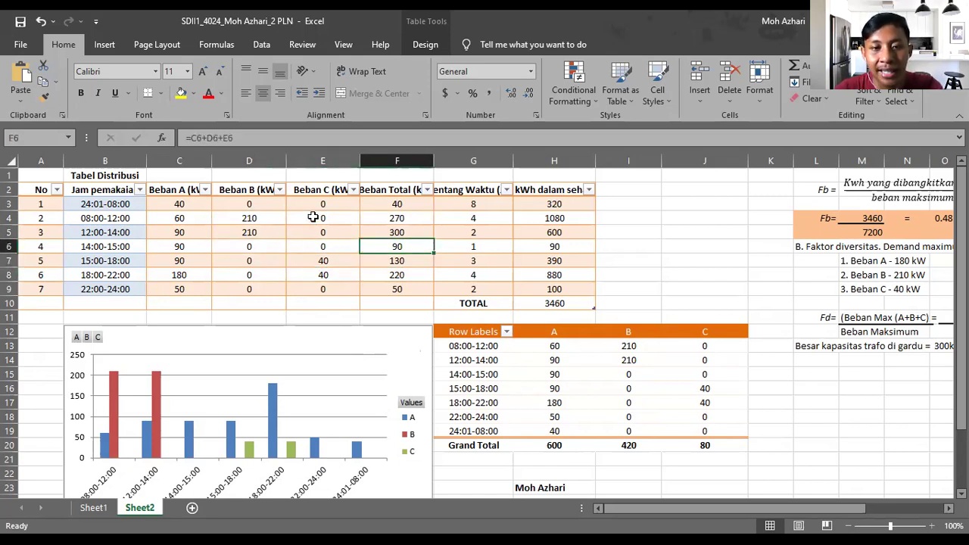
pyautogui.press('Down')
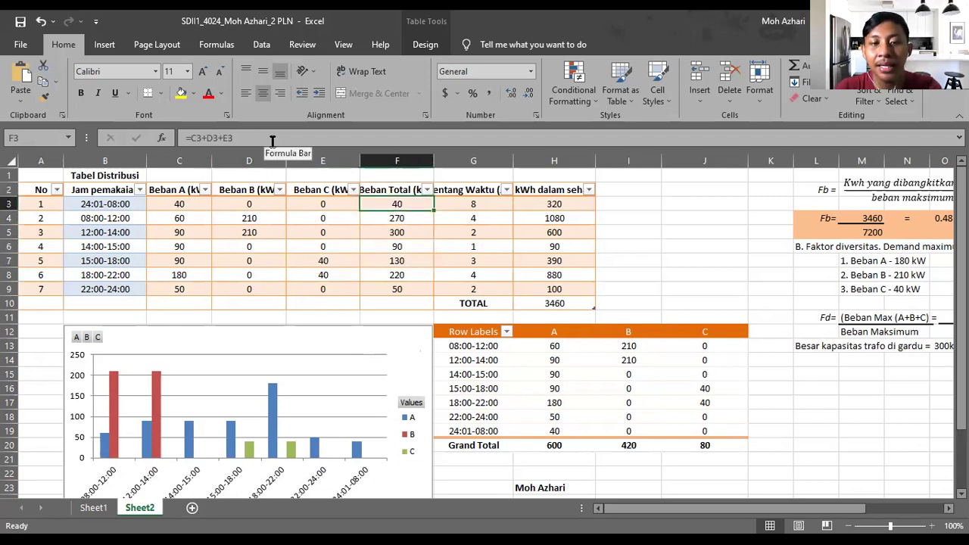
pyautogui.press('Down')
pyautogui.press('Down')
pyautogui.press('Down')
pyautogui.press('Down')
pyautogui.press('Down')
pyautogui.press('Down')
# Review the Rentang Waktu durations of the time ranges, starting with the first two rows.
pyautogui.press('Right')
pyautogui.press('Up')
pyautogui.press('Up')
pyautogui.press('Up')
pyautogui.press('Up')
pyautogui.press('Up')
pyautogui.press('Up')
pyautogui.press('Up')
pyautogui.press('Down')
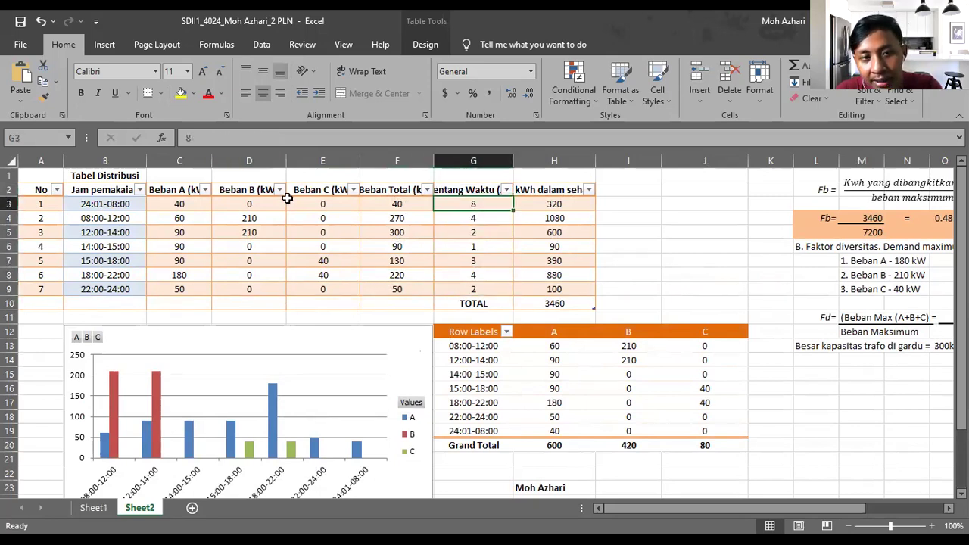
pyautogui.press('Down')
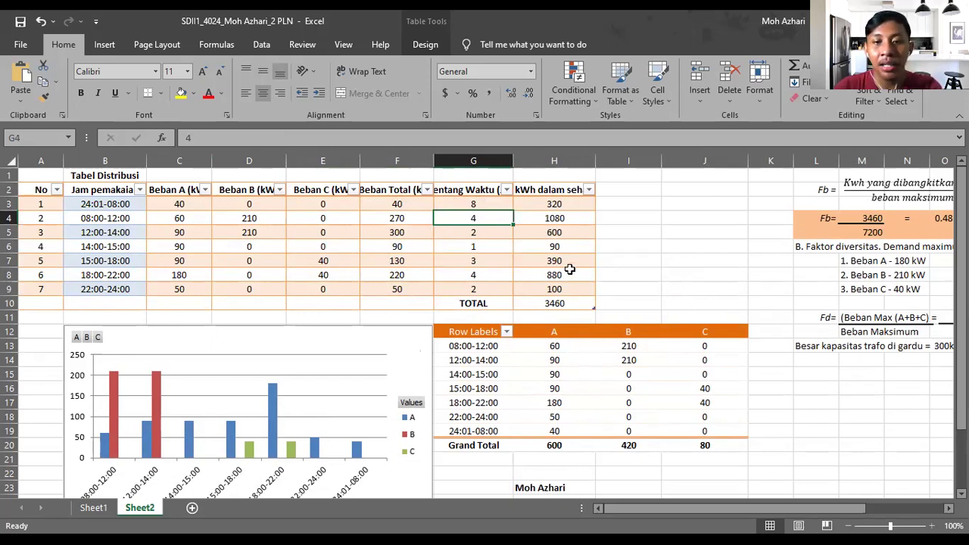
# Inspect the daily kWh formula of the 08:00-12:00 row, and view the load chart and the factor calculations.
pyautogui.press('Right')
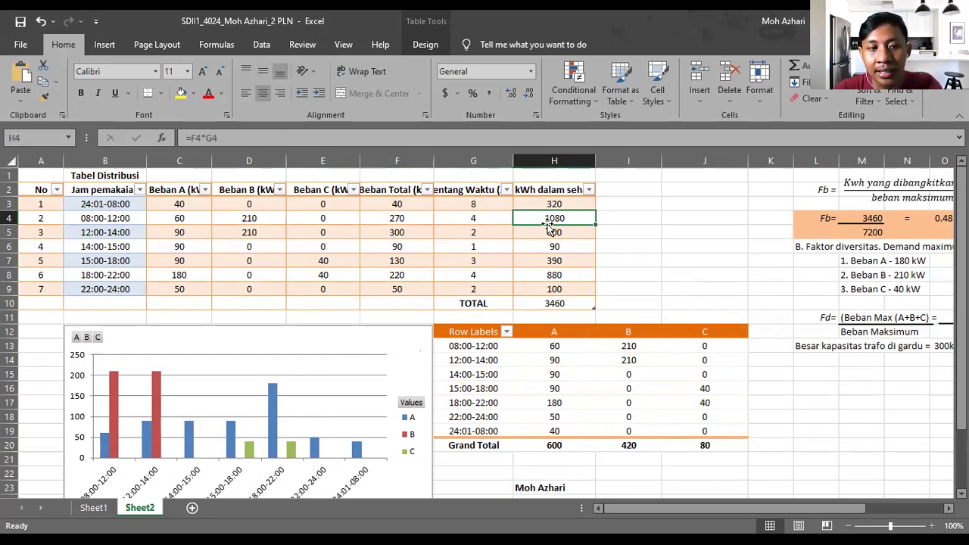
pyautogui.press('F2')
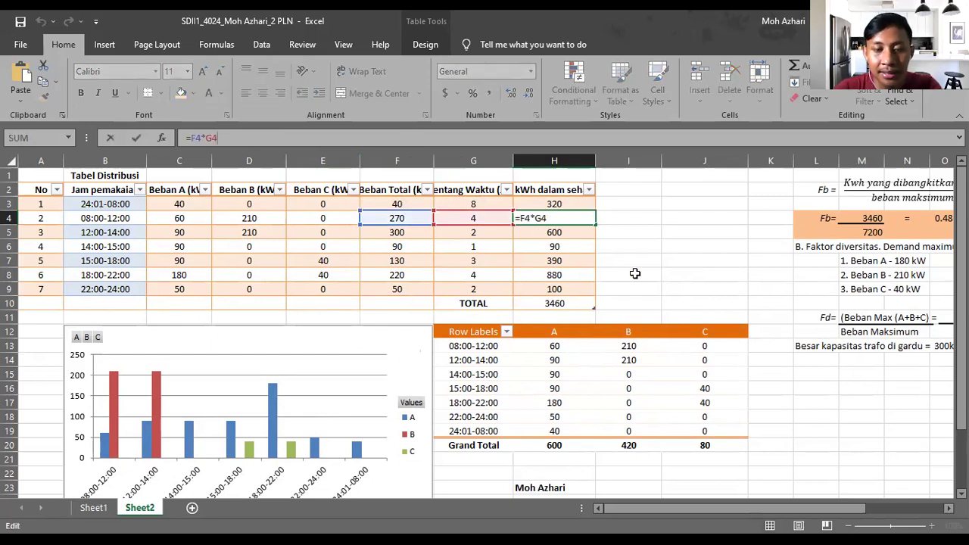
pyautogui.press('Return')
pyautogui.scroll(-2, 714, 477)
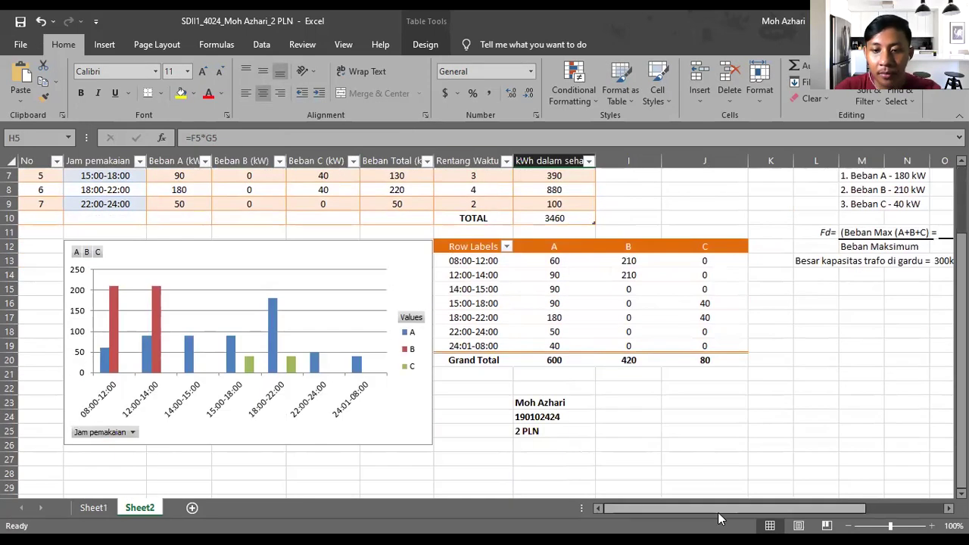
pyautogui.moveTo(717, 508); pyautogui.dragTo(795, 508)
pyautogui.scroll(2, 800, 402)
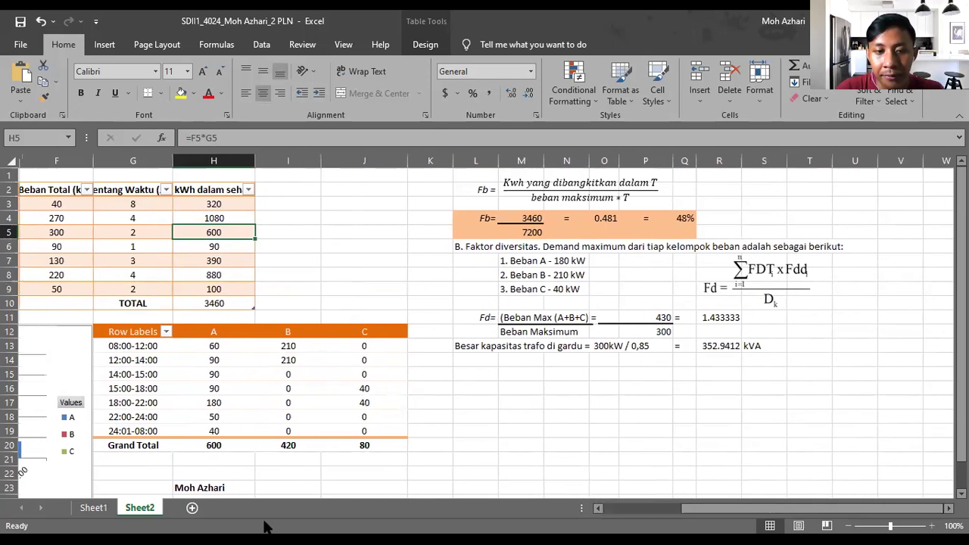
# Recheck the task questions on Sheet1 and inspect the load factor numerator's reference to the kWh total on Sheet2.
pyautogui.click(106, 509)
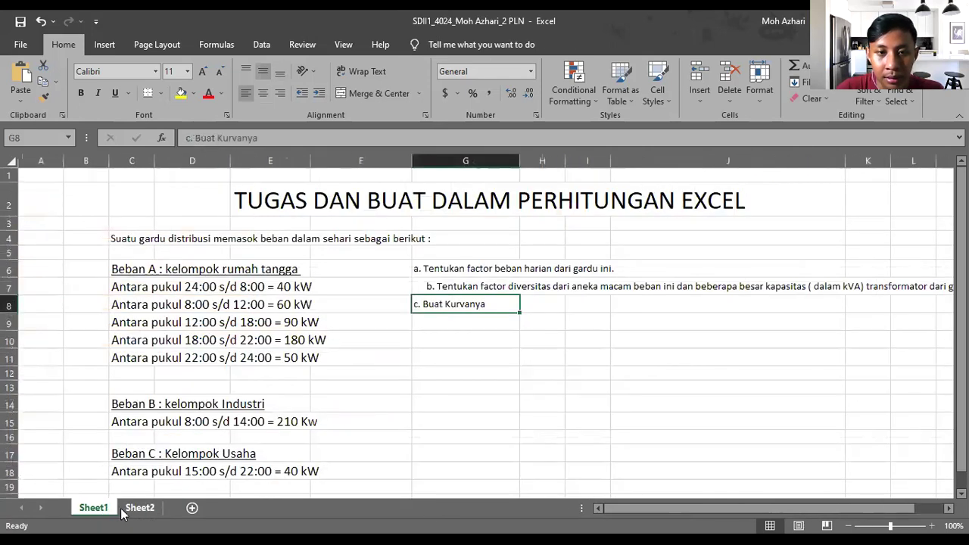
pyautogui.click(126, 512)
pyautogui.click(524, 218)
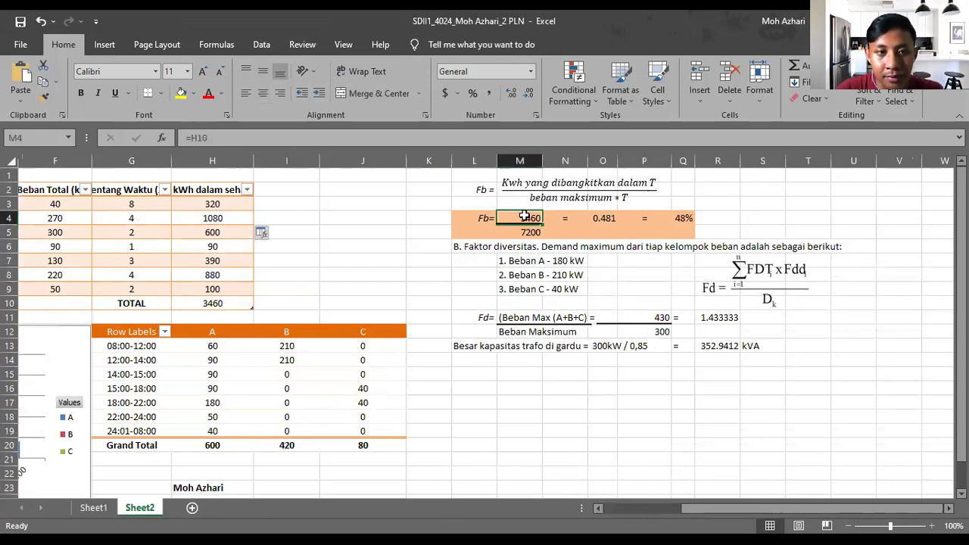
pyautogui.click(509, 429)
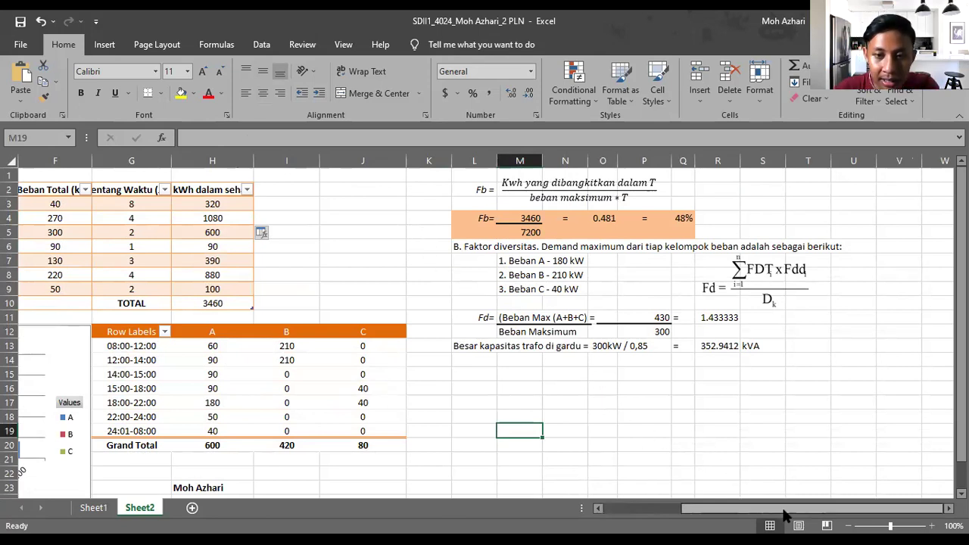
pyautogui.hscroll(-3, 780, 508)
pyautogui.click(755, 216)
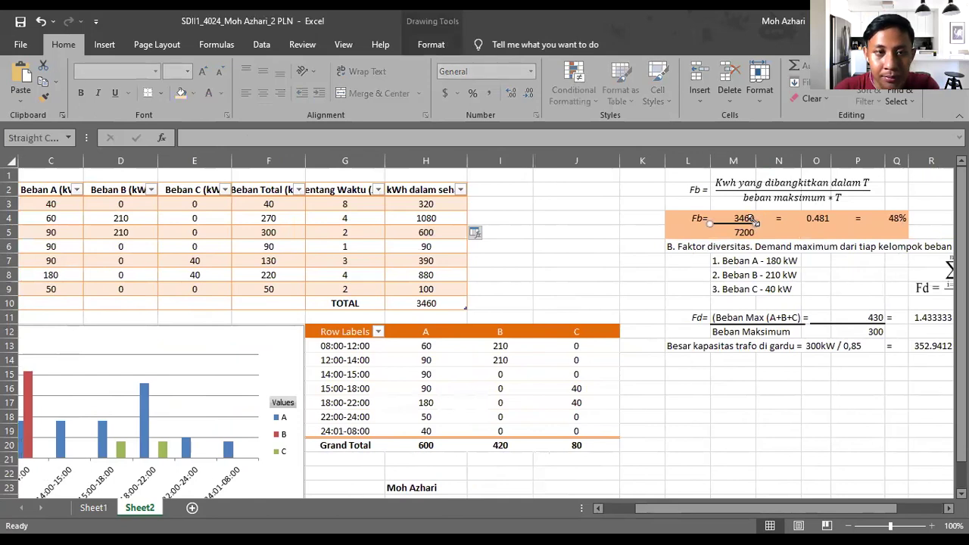
pyautogui.click(741, 216)
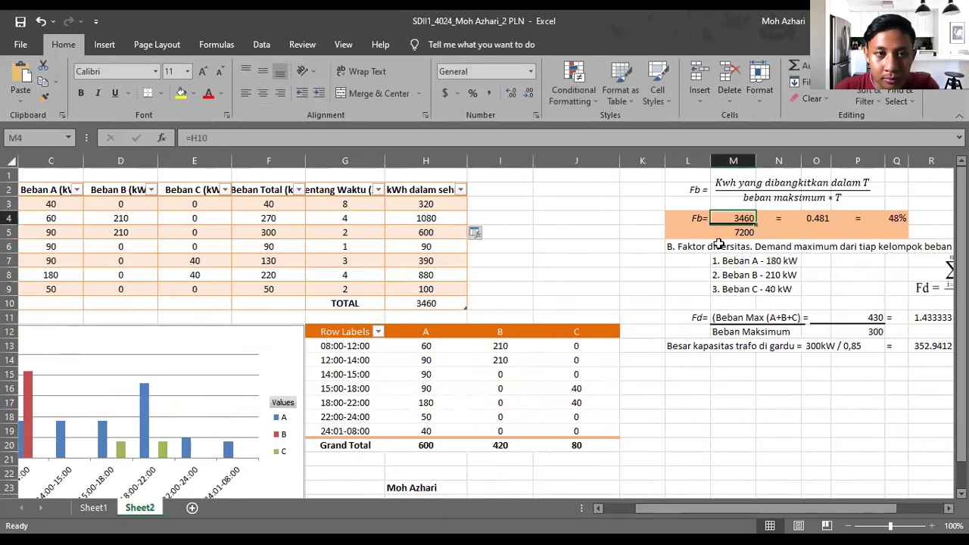
pyautogui.click(564, 140)
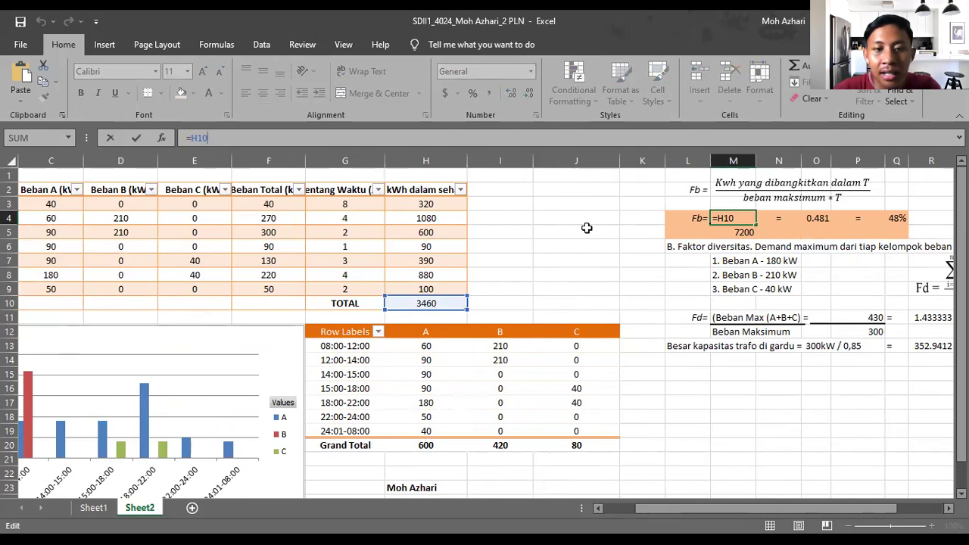
pyautogui.press('Return')
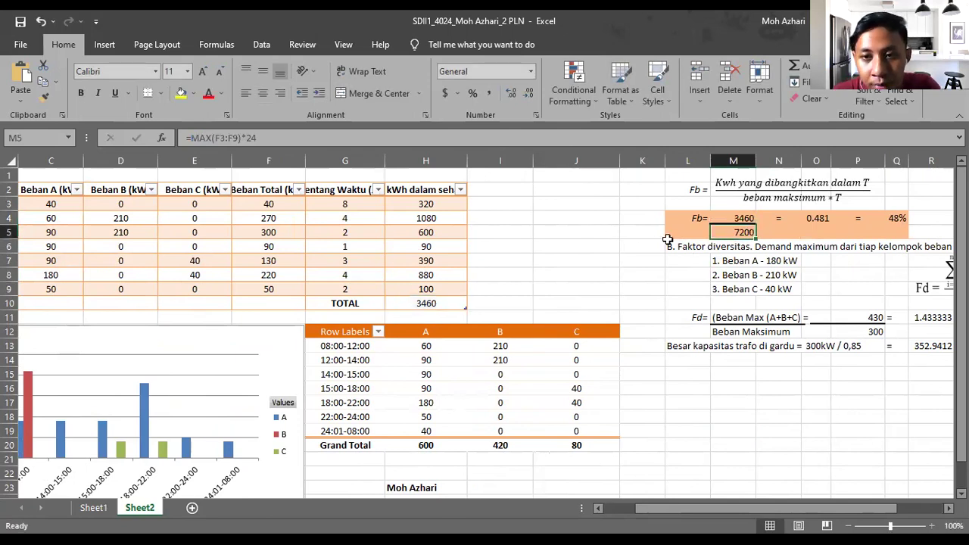
# Inspect the load factor's denominator formula in M5 and the Fb division formula in O4.
pyautogui.click(362, 138)
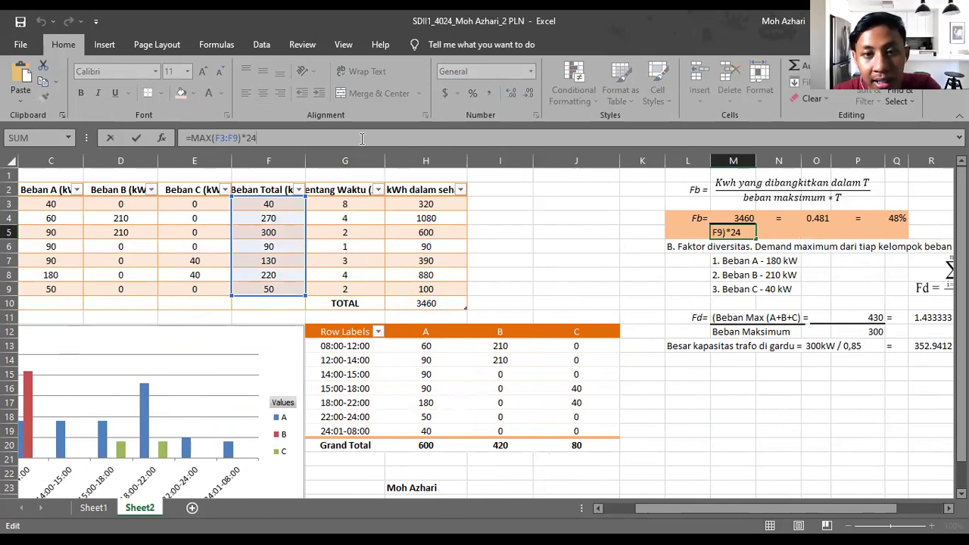
pyautogui.click(499, 249)
pyautogui.press('Right')
pyautogui.press('Right')
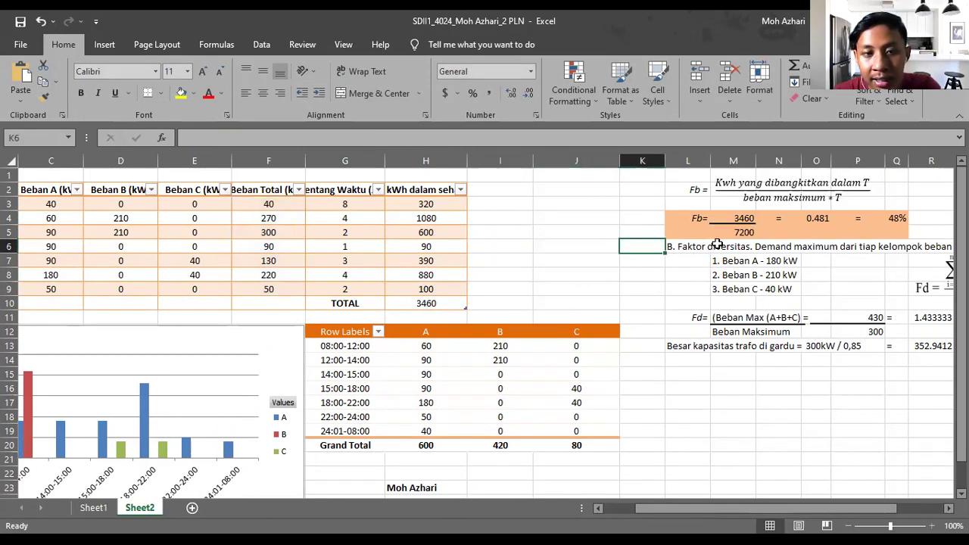
pyautogui.press('Right')
pyautogui.press('Right')
pyautogui.press('Up')
pyautogui.press('Right')
pyautogui.press('Right')
pyautogui.press('Up')
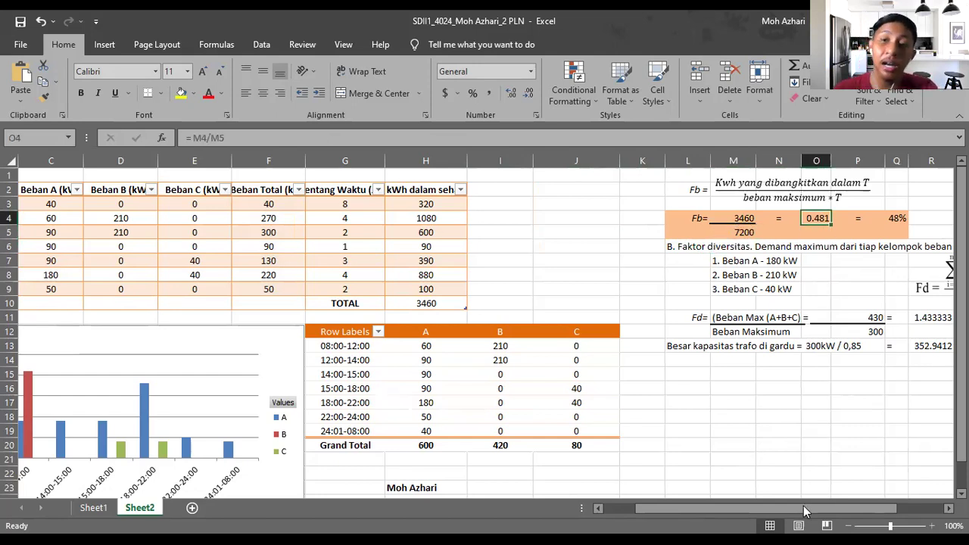
# Inspect the diversity factor's numerator formula in P11 and its Beban Maksimum formula in P12.
pyautogui.moveTo(880, 513); pyautogui.dragTo(913, 508)
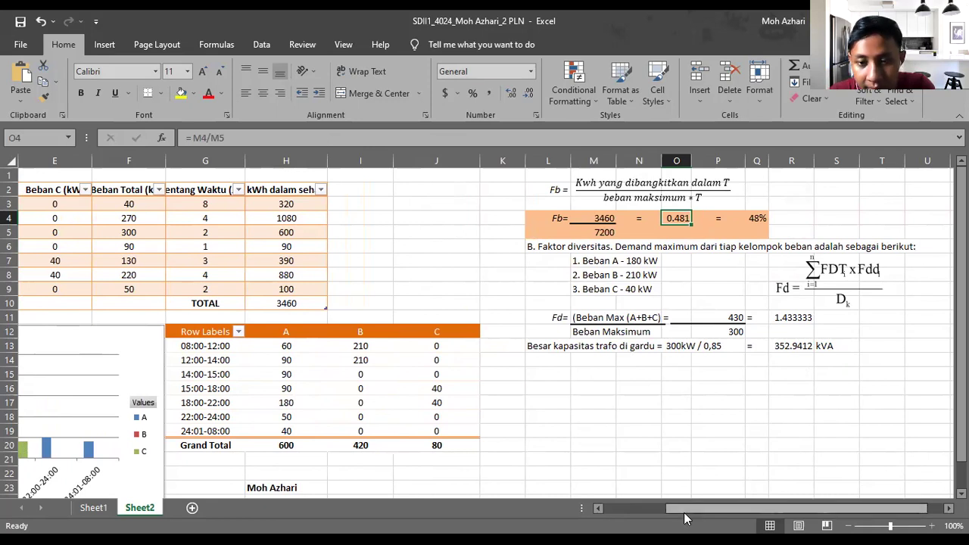
pyautogui.moveTo(685, 508); pyautogui.dragTo(671, 508)
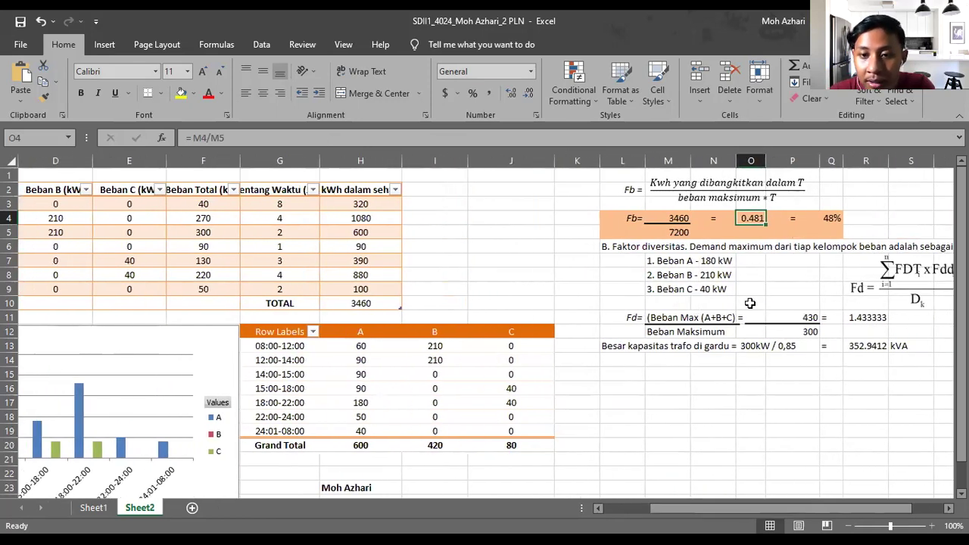
pyautogui.click(778, 315)
pyautogui.click(406, 137)
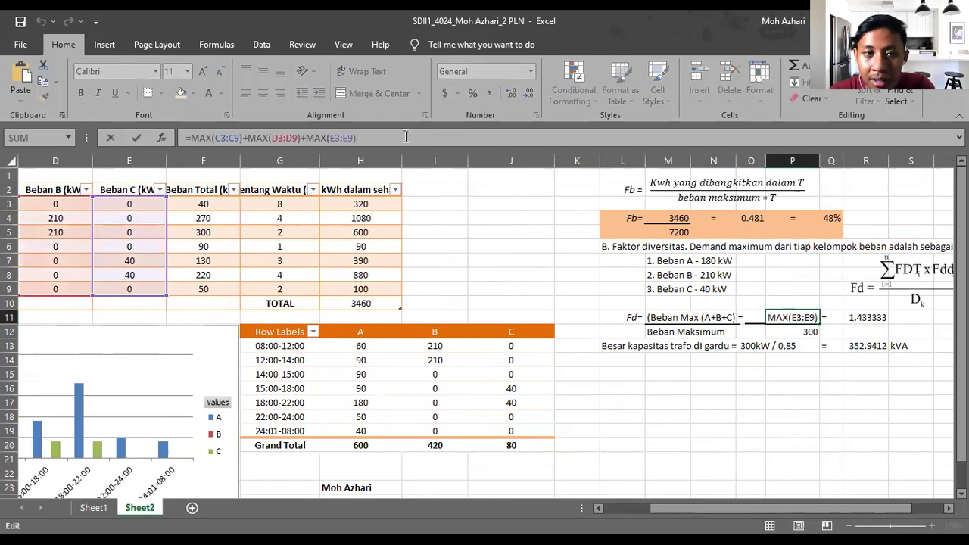
pyautogui.moveTo(717, 519); pyautogui.dragTo(651, 513)
pyautogui.click(823, 373)
pyautogui.moveTo(769, 517); pyautogui.dragTo(816, 520)
pyautogui.click(736, 333)
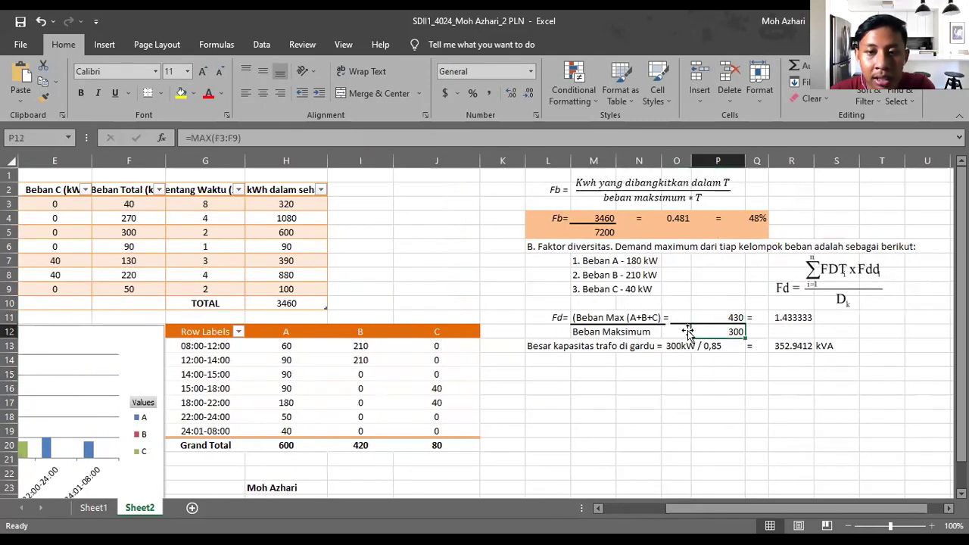
# Inspect the cell range referenced by the Beban Maksimum formula in P12 and the Fd division formula in R11.
pyautogui.click(243, 137)
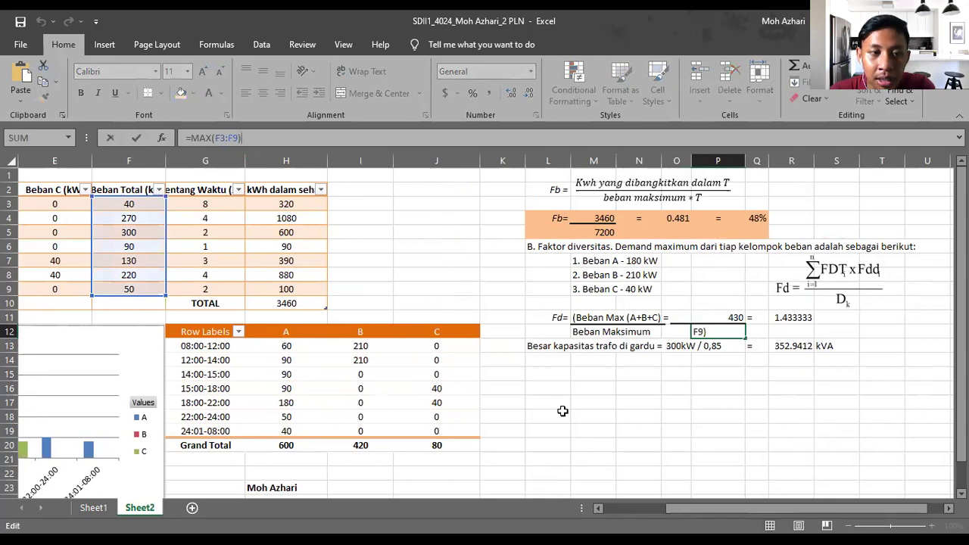
pyautogui.moveTo(664, 514); pyautogui.dragTo(681, 502)
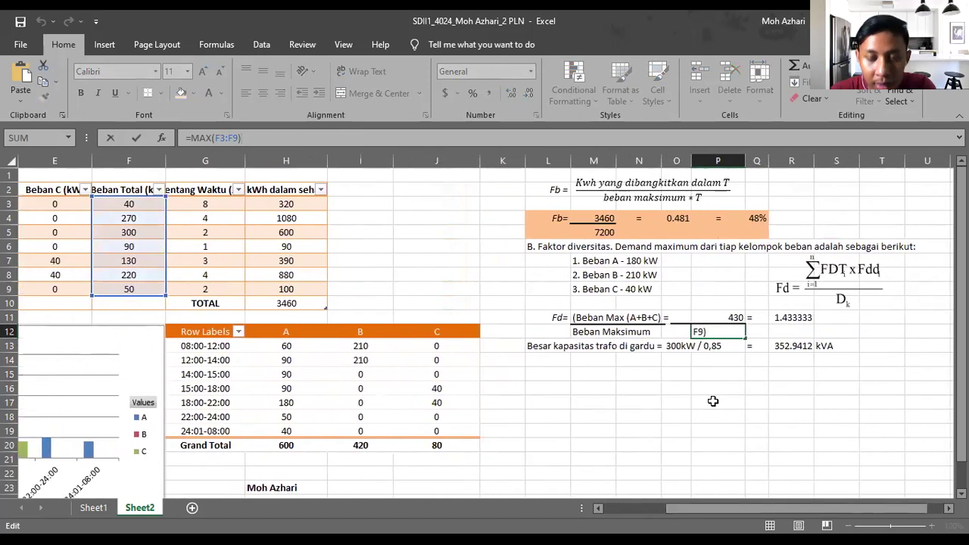
pyautogui.click(715, 388)
pyautogui.click(735, 319)
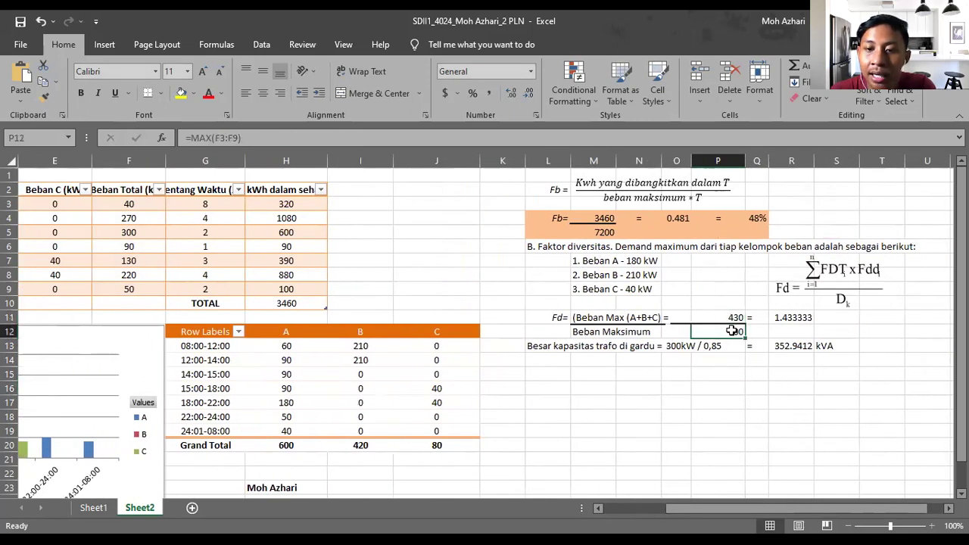
pyautogui.click(791, 318)
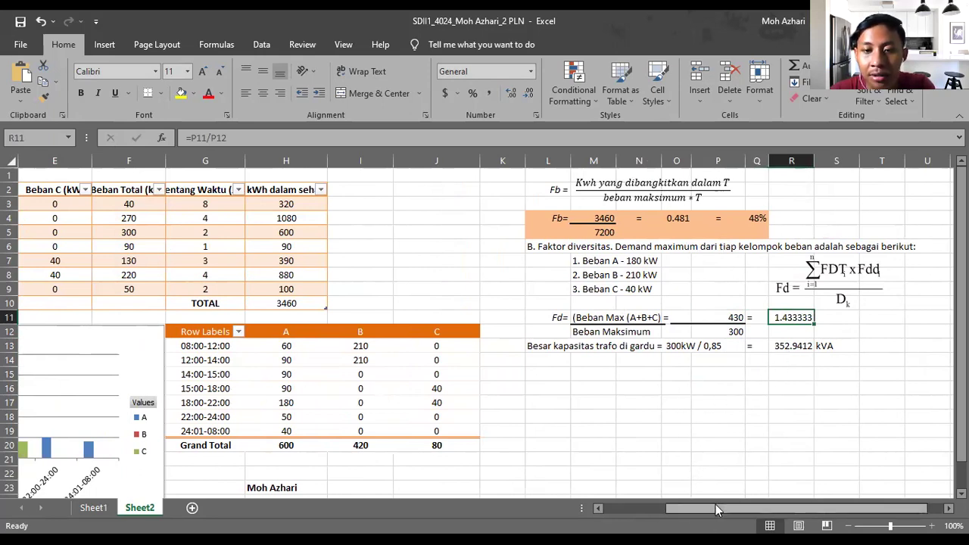
# Inspect the transformer capacity expression in O13 and its calculation formula in R13.
pyautogui.click(666, 350)
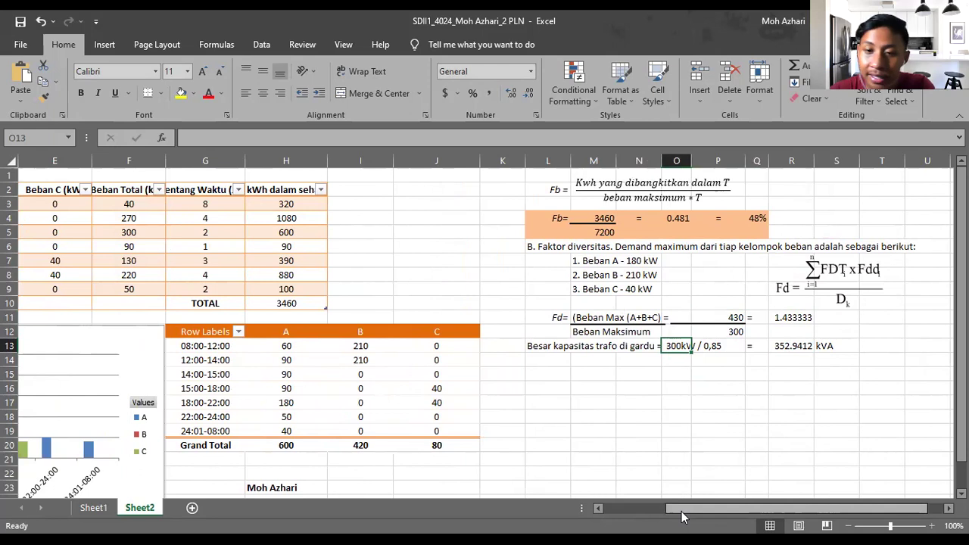
pyautogui.click(766, 350)
pyautogui.click(772, 349)
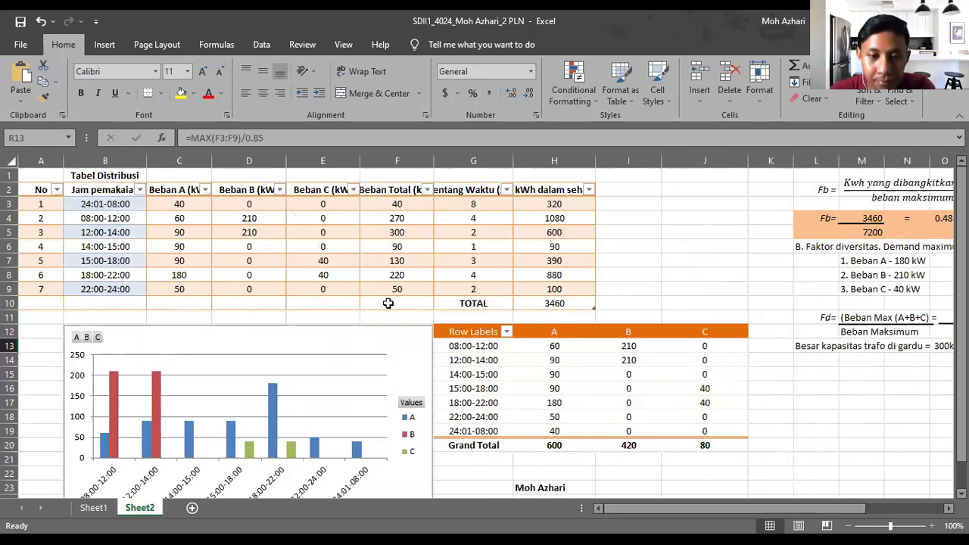
# Review the load chart and highlight the whole distribution table A2:H10 on Sheet2.
pyautogui.scroll(-2, 389, 302)
pyautogui.click(173, 342)
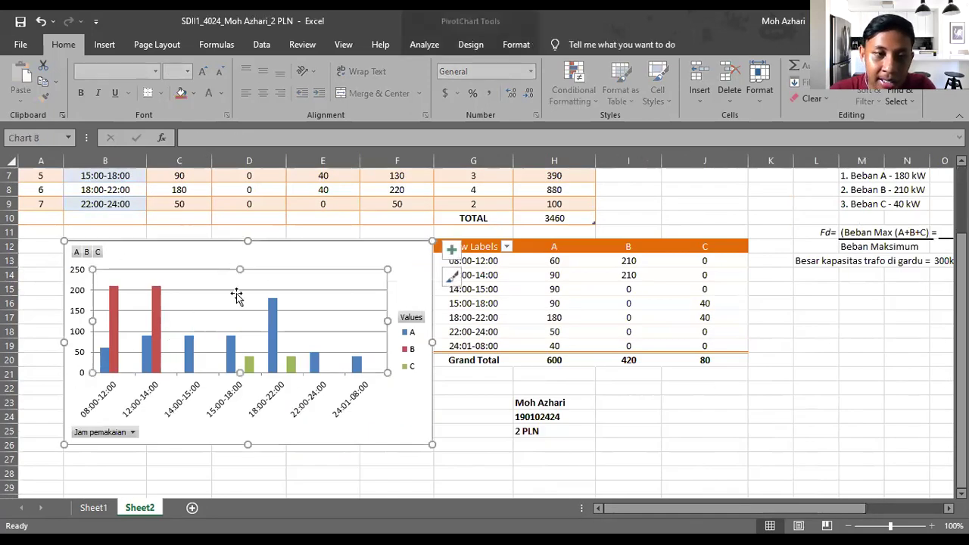
pyautogui.scroll(2, 237, 296)
pyautogui.moveTo(44, 189); pyautogui.dragTo(581, 306)
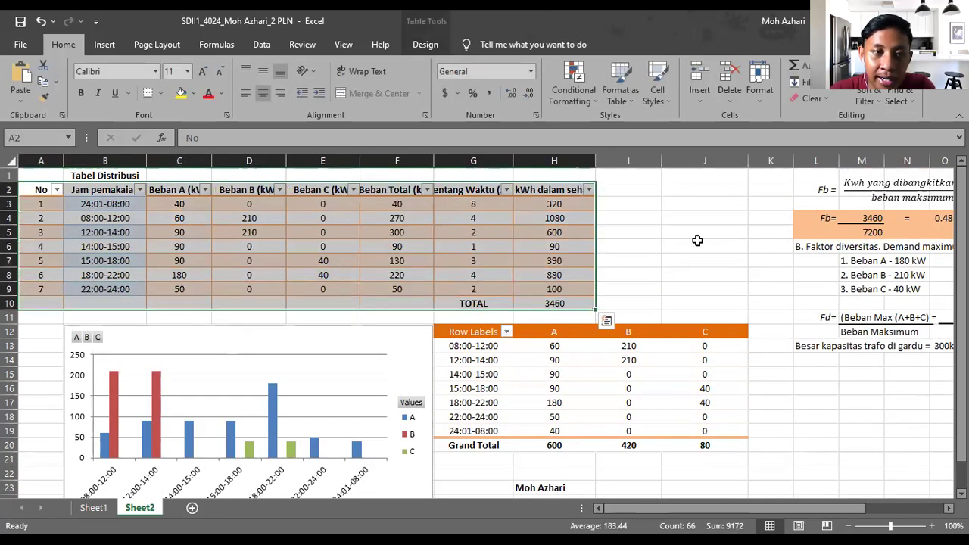
pyautogui.click(698, 244)
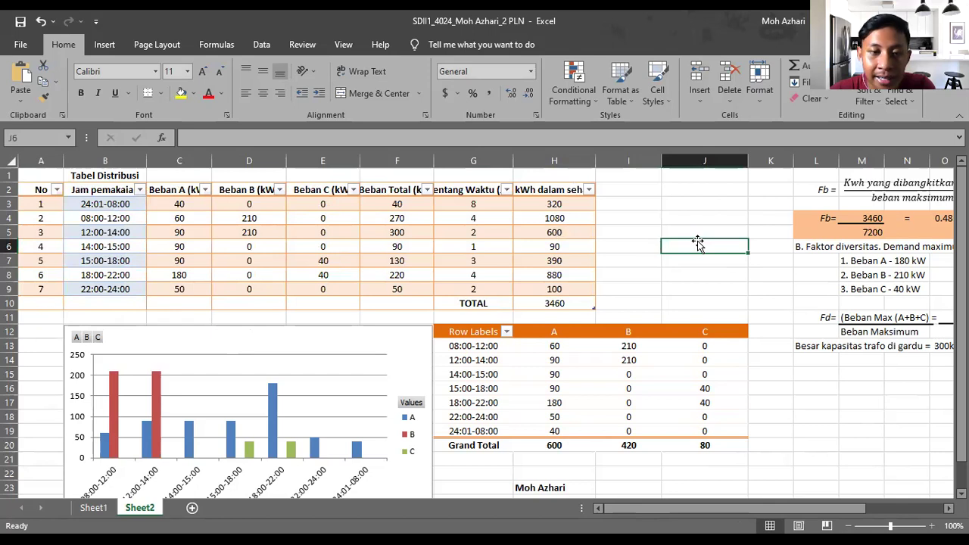
pyautogui.scroll(-2, 698, 244)
pyautogui.scroll(1, 698, 244)
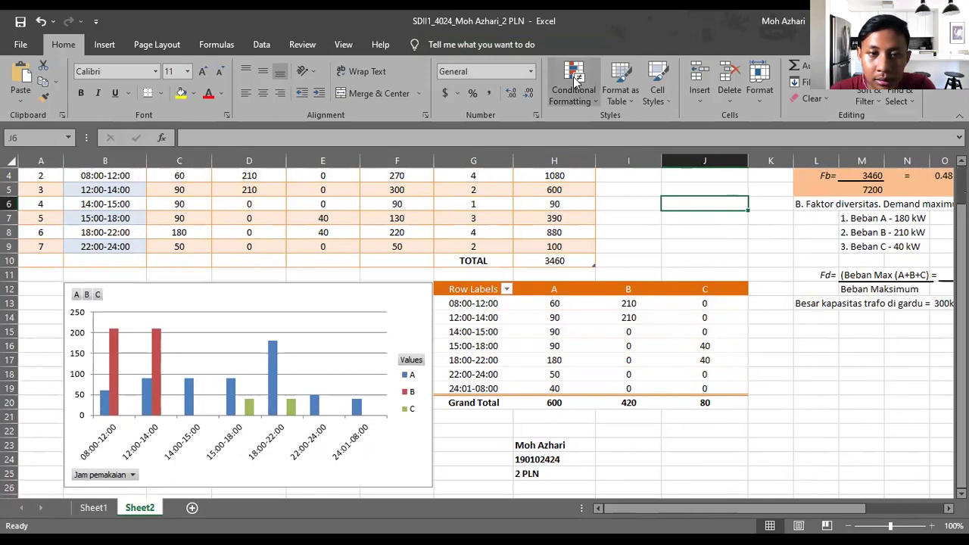
# Switch to the slide presentation and advance to the closing Thank you slide.
pyautogui.hotkey('alt', 'Tab')
pyautogui.press('Right')
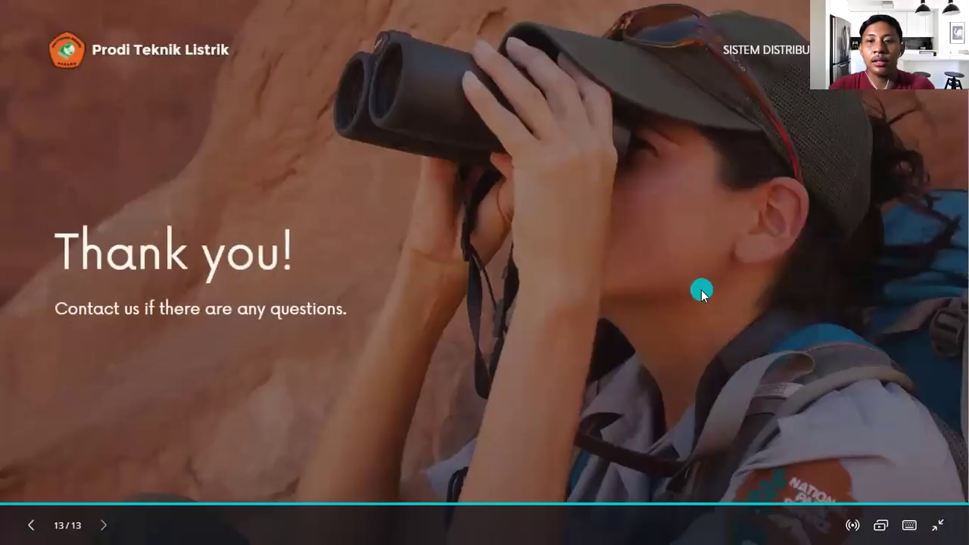